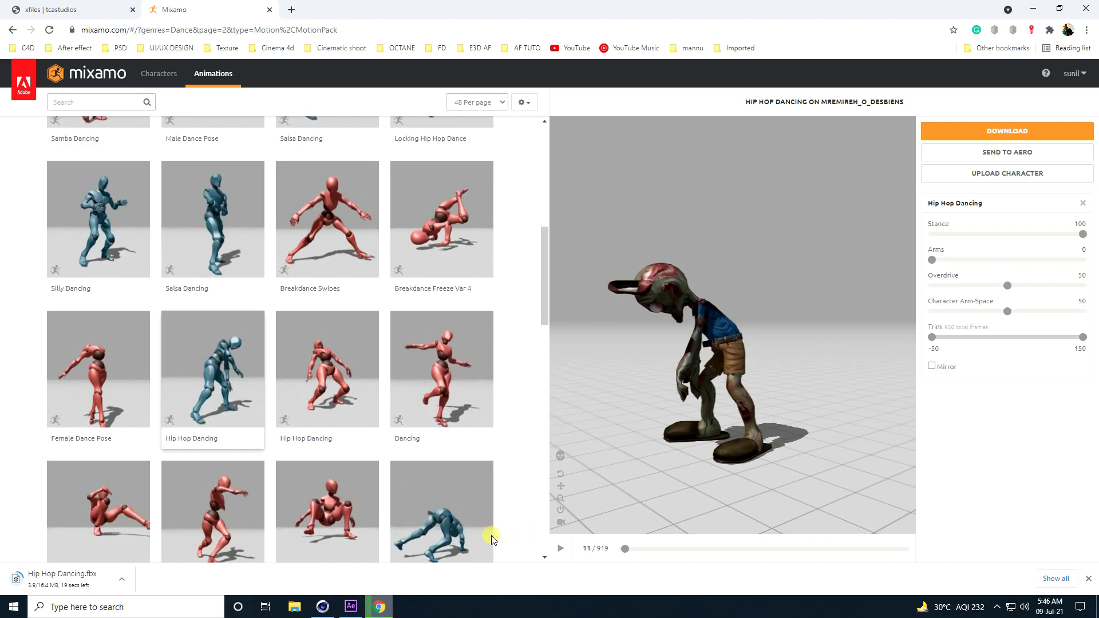
Step: Switch to Cinema 4D and merge the House Dancing FBX file from the Motion Tracking folder into the empty project
{"action": "left_click", "coordinate": [320, 608]}
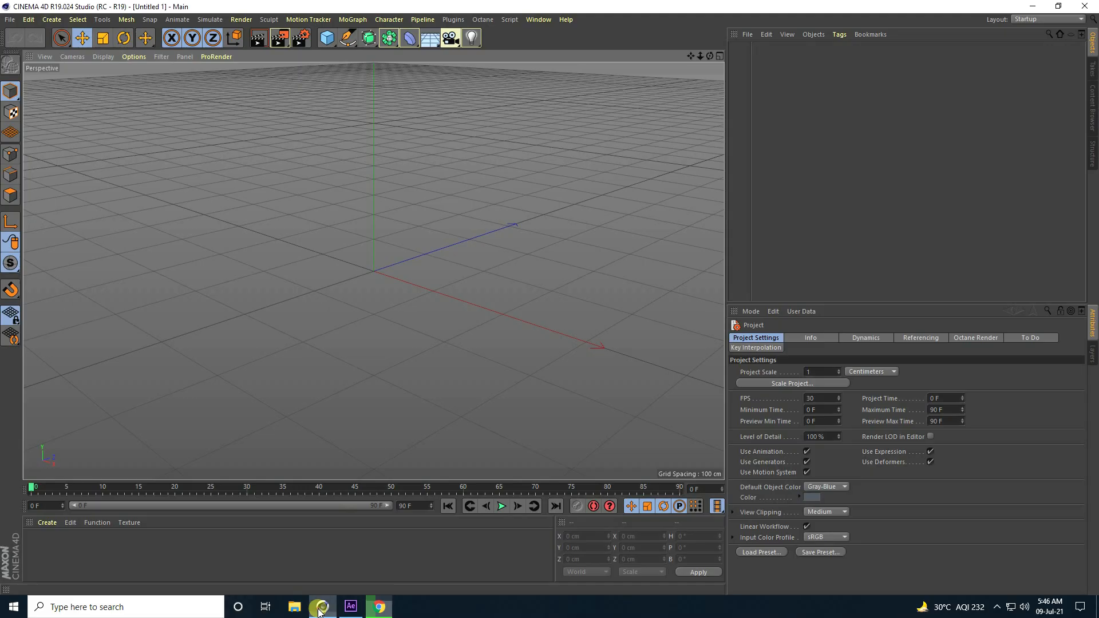
{"action": "left_click", "coordinate": [9, 20]}
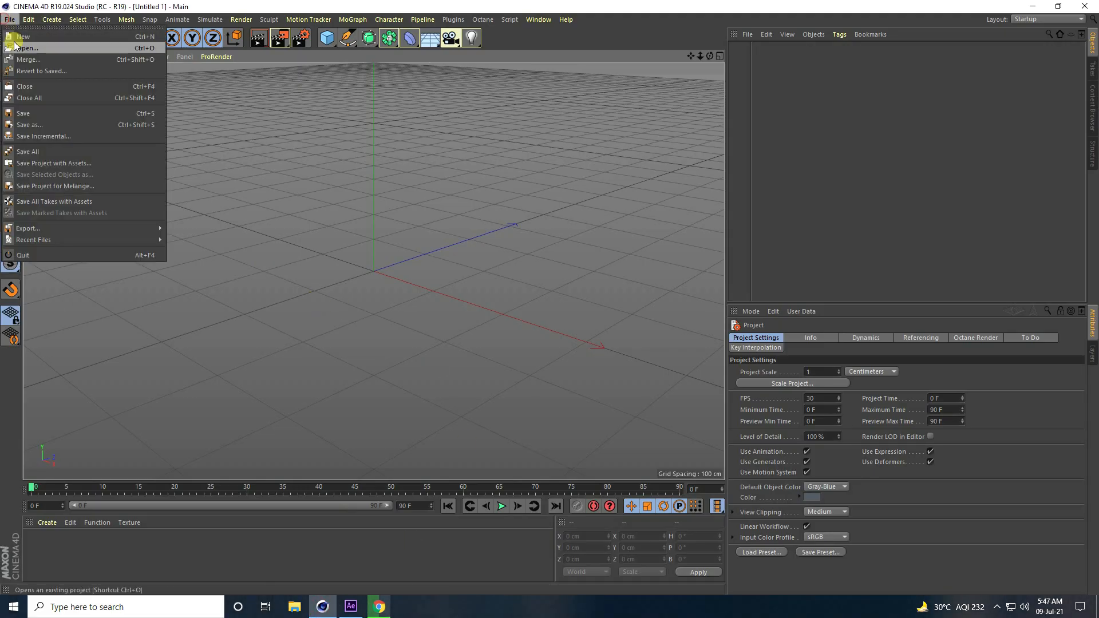
{"action": "left_click", "coordinate": [34, 58]}
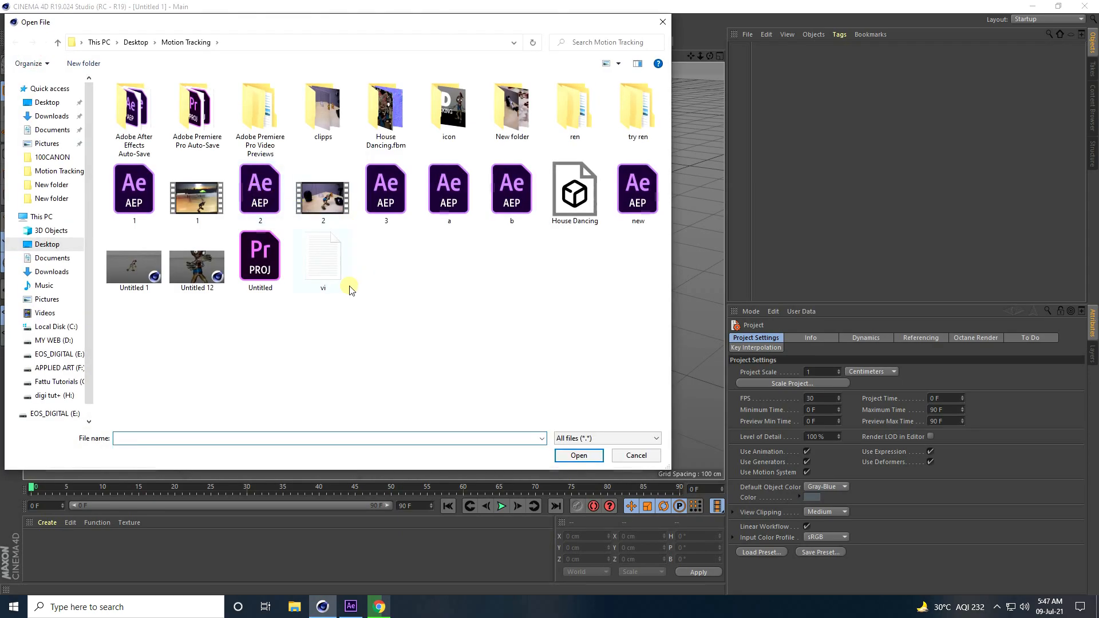
{"action": "left_click", "coordinate": [582, 204]}
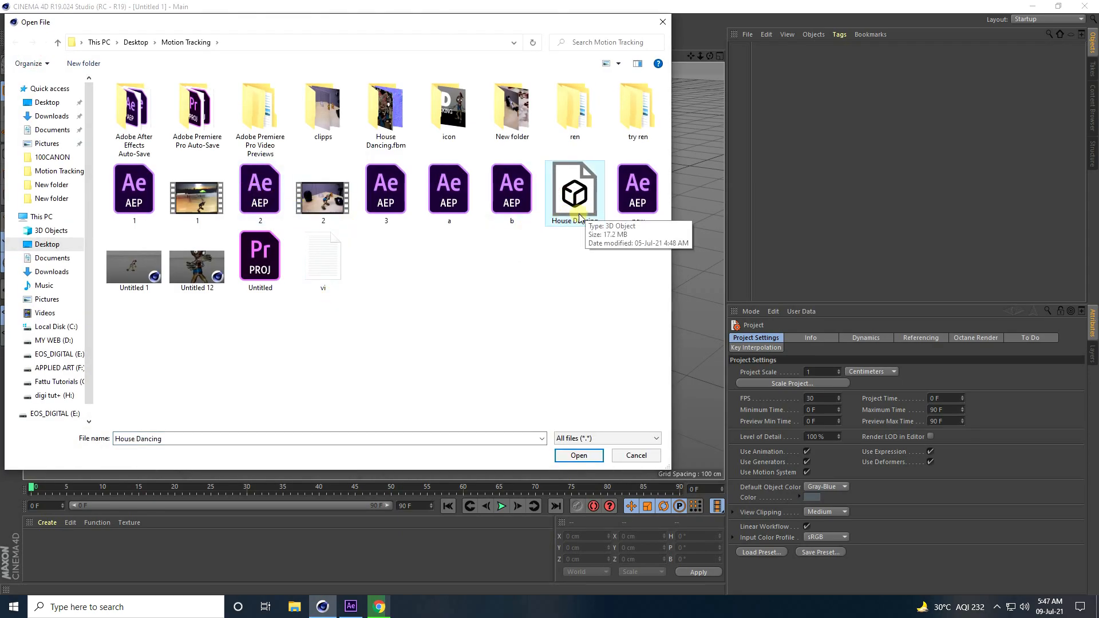
{"action": "left_click", "coordinate": [584, 457]}
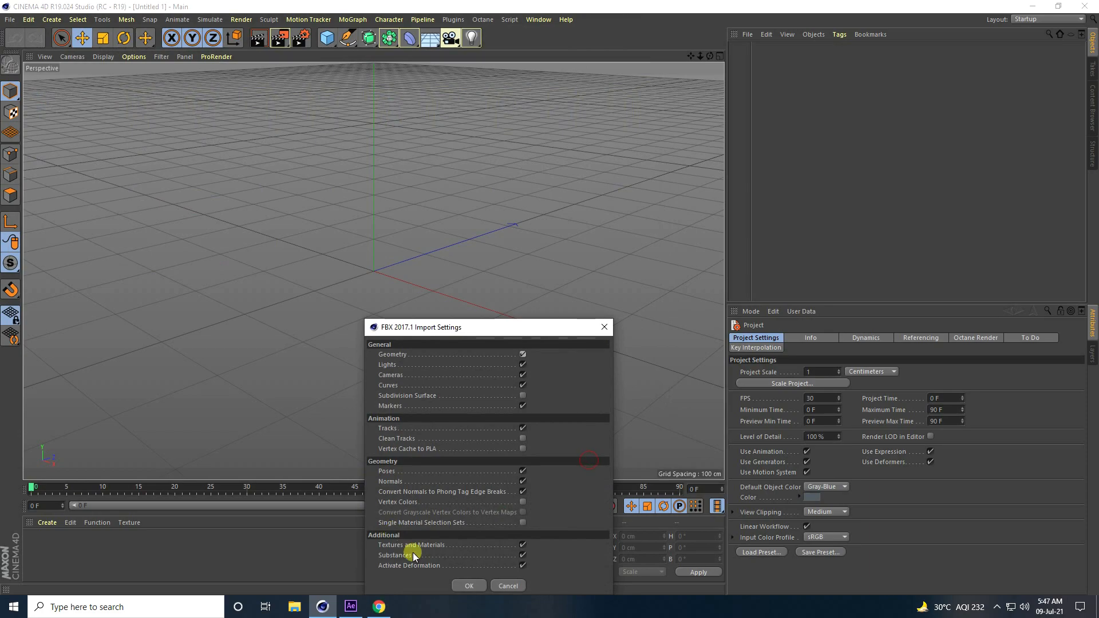
Step: Accept the default FBX import settings and decline reassigning the included takes
{"action": "left_click", "coordinate": [452, 327]}
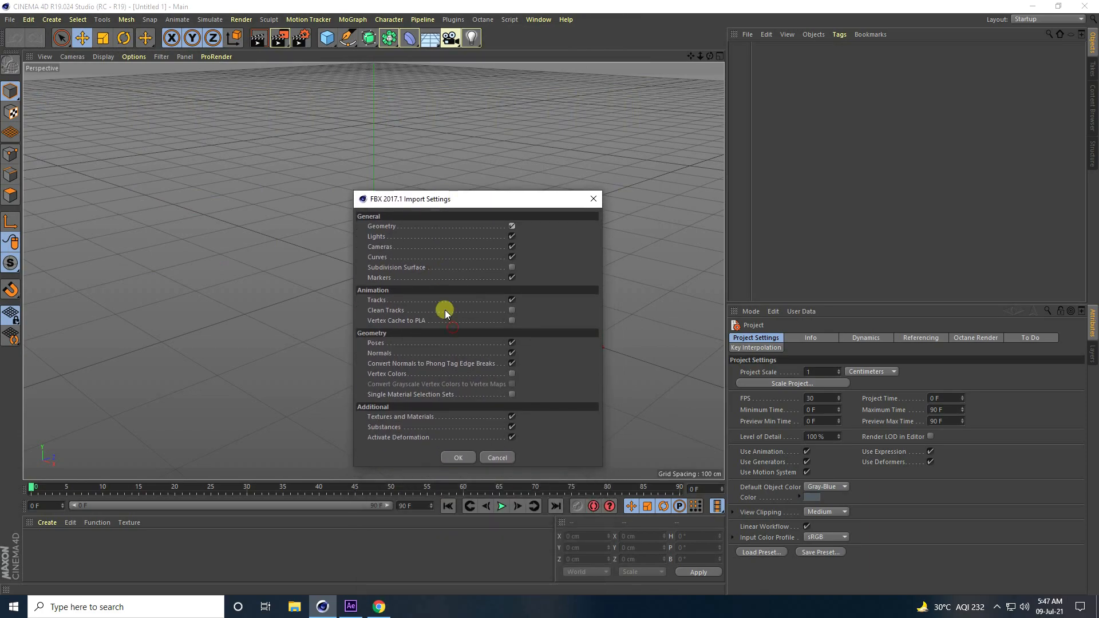
{"action": "left_click", "coordinate": [456, 457]}
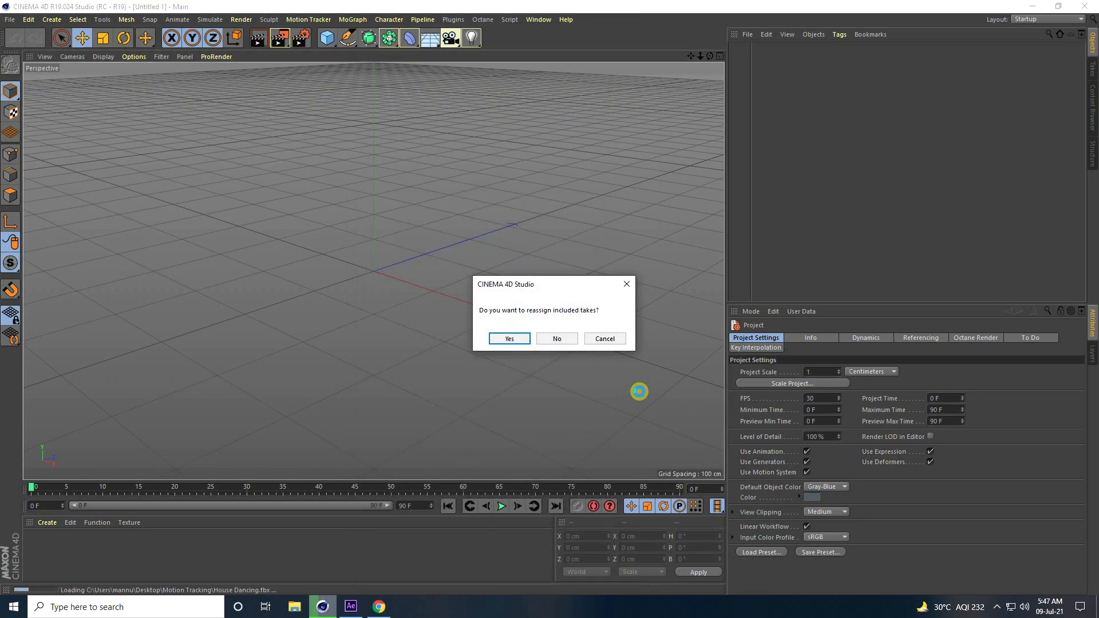
{"action": "left_click", "coordinate": [557, 339]}
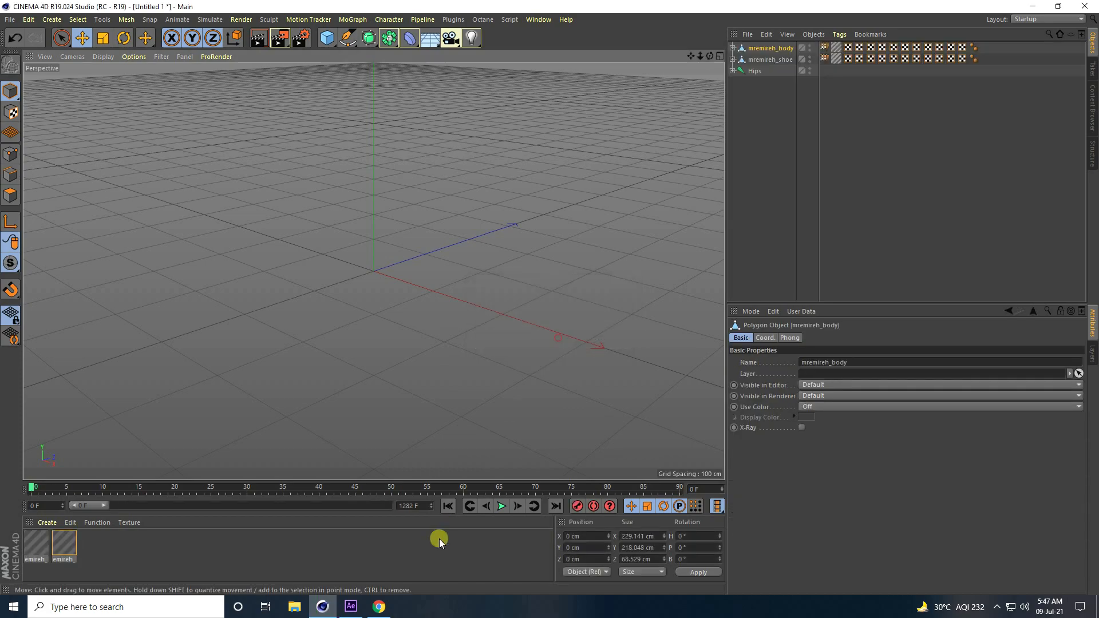
Step: Extend the timeline preview range to 1282 F and play the character animation from the first frame
{"action": "left_click_drag", "start_coordinate": [102, 507], "coordinate": [442, 510]}
{"action": "scroll", "coordinate": [315, 149], "scroll_direction": "up", "scroll_amount": 4}
{"action": "mouse_move", "coordinate": [527, 287]}
{"action": "left_mouse_down"}
{"action": "mouse_move", "coordinate": [552, 277]}
{"action": "mouse_move", "coordinate": [545, 295]}
{"action": "left_mouse_up"}
{"action": "key", "text": "ctrl+z"}
{"action": "left_click", "coordinate": [448, 506]}
{"action": "left_click", "coordinate": [501, 506]}
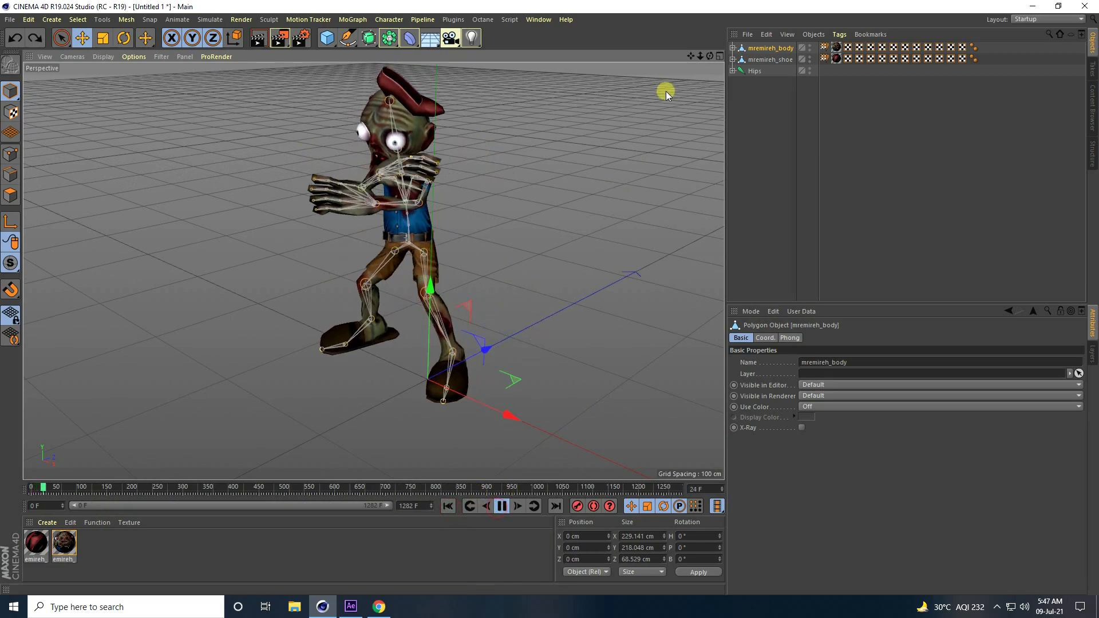
Step: Examine the dancing character during playback, stop the animation and return to frame 0
{"action": "left_click_drag", "start_coordinate": [550, 297], "coordinate": [559, 295]}
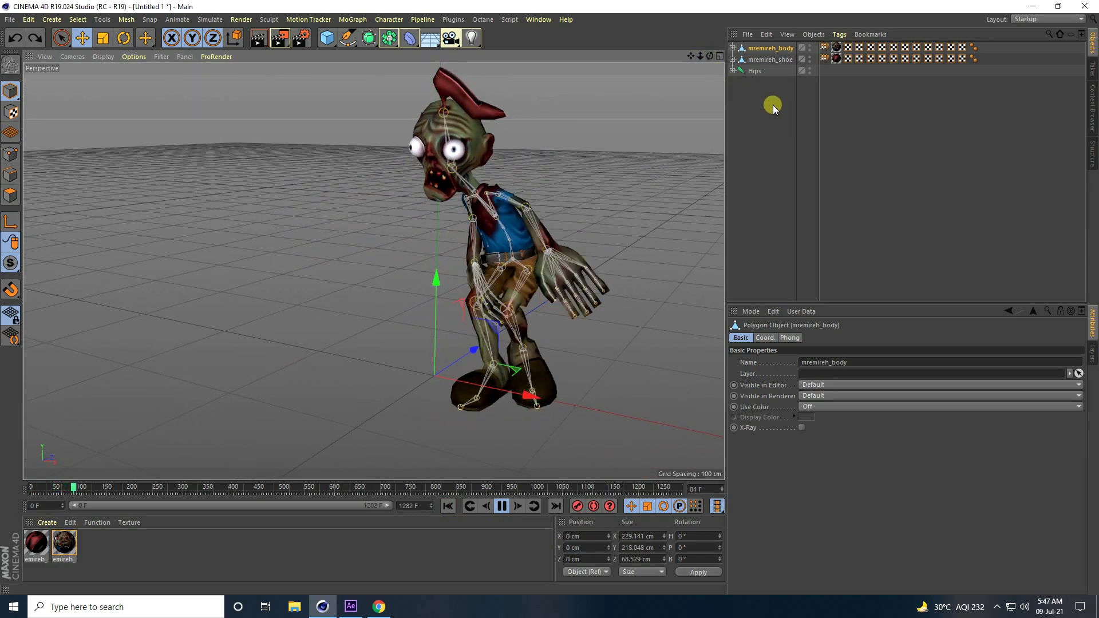
{"action": "left_click", "coordinate": [770, 103]}
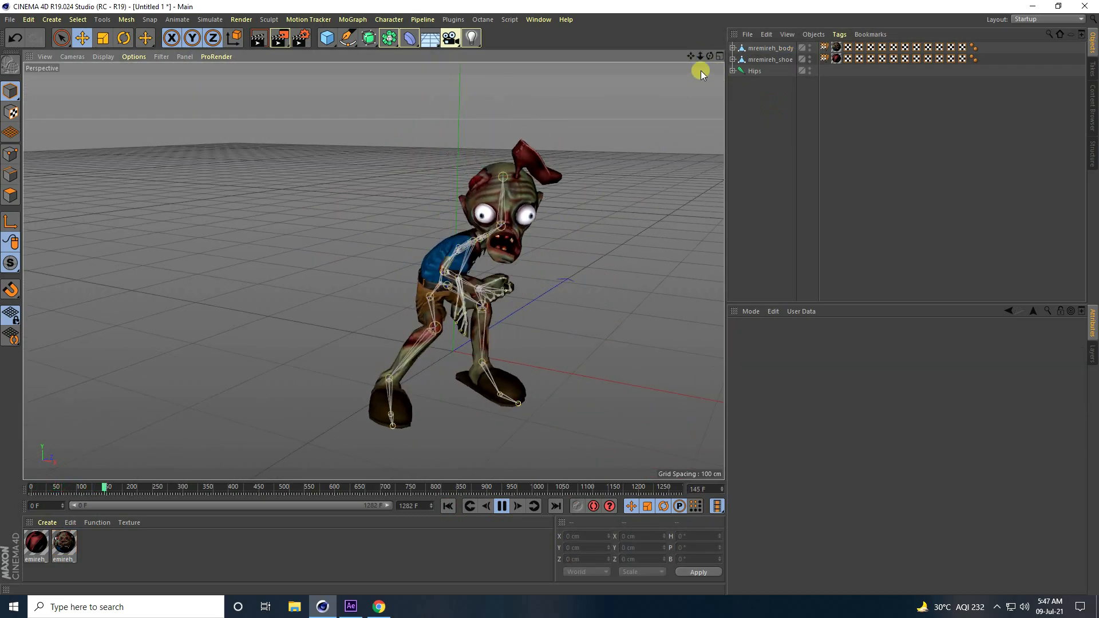
{"action": "left_click_drag", "start_coordinate": [710, 55], "coordinate": [550, 298]}
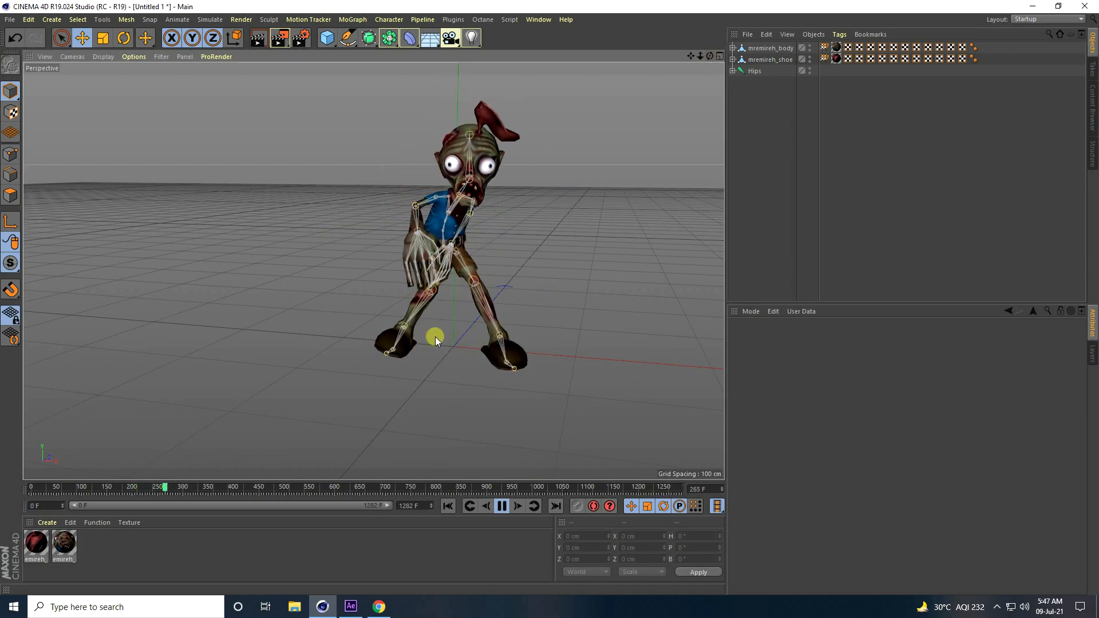
{"action": "left_click", "coordinate": [502, 506]}
{"action": "left_click", "coordinate": [457, 506]}
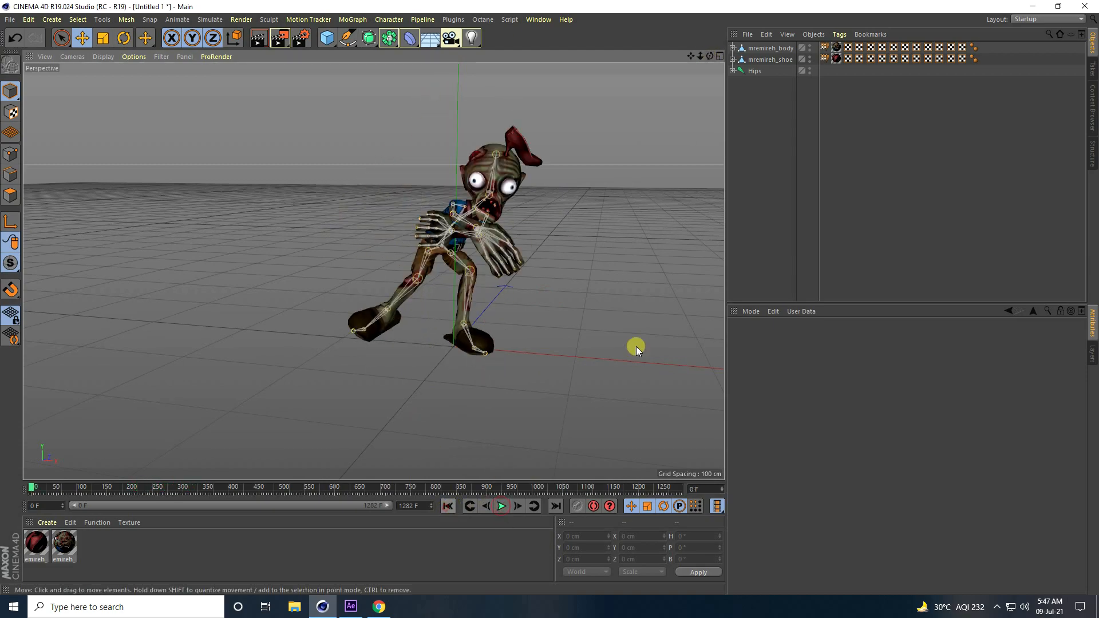
Step: Create a Null and place mremireh_body, mremireh_shoe and Hips inside it as children
{"action": "left_click", "coordinate": [762, 60]}
{"action": "left_click", "coordinate": [754, 70]}
{"action": "left_click", "coordinate": [762, 48]}
{"action": "left_click", "coordinate": [754, 71]}
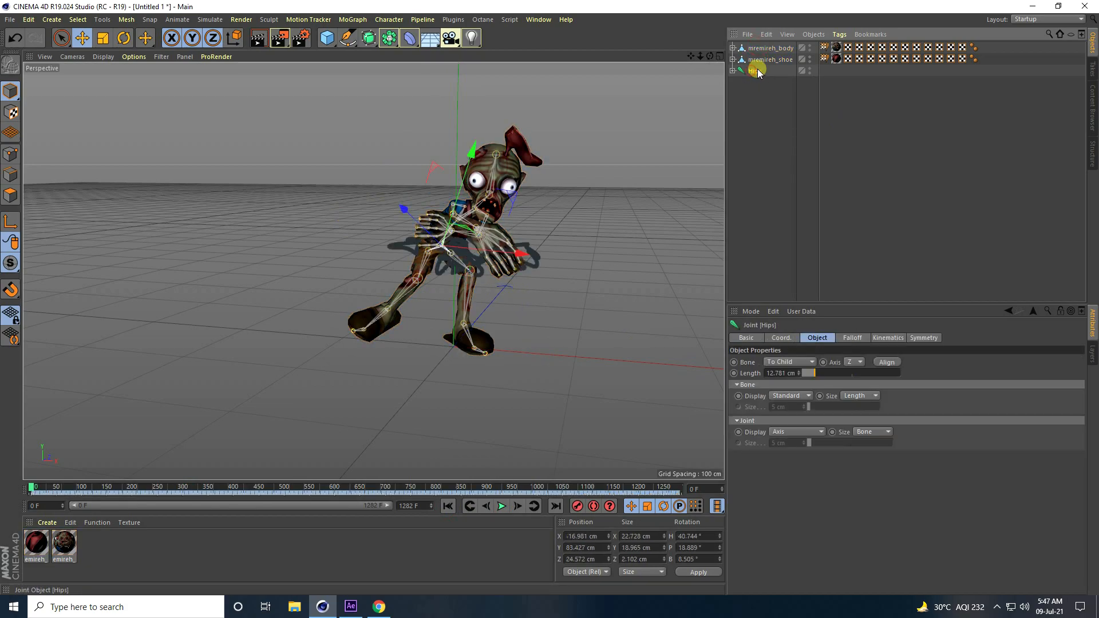
{"action": "left_click", "coordinate": [332, 41]}
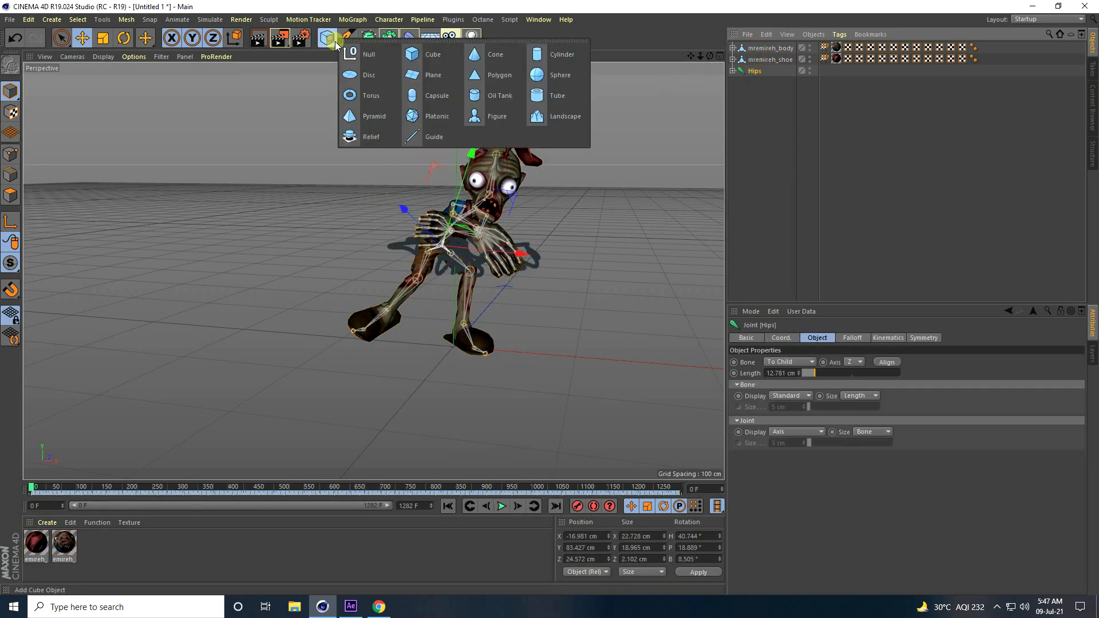
{"action": "left_click", "coordinate": [369, 54]}
{"action": "left_click_drag", "start_coordinate": [770, 82], "coordinate": [754, 49]}
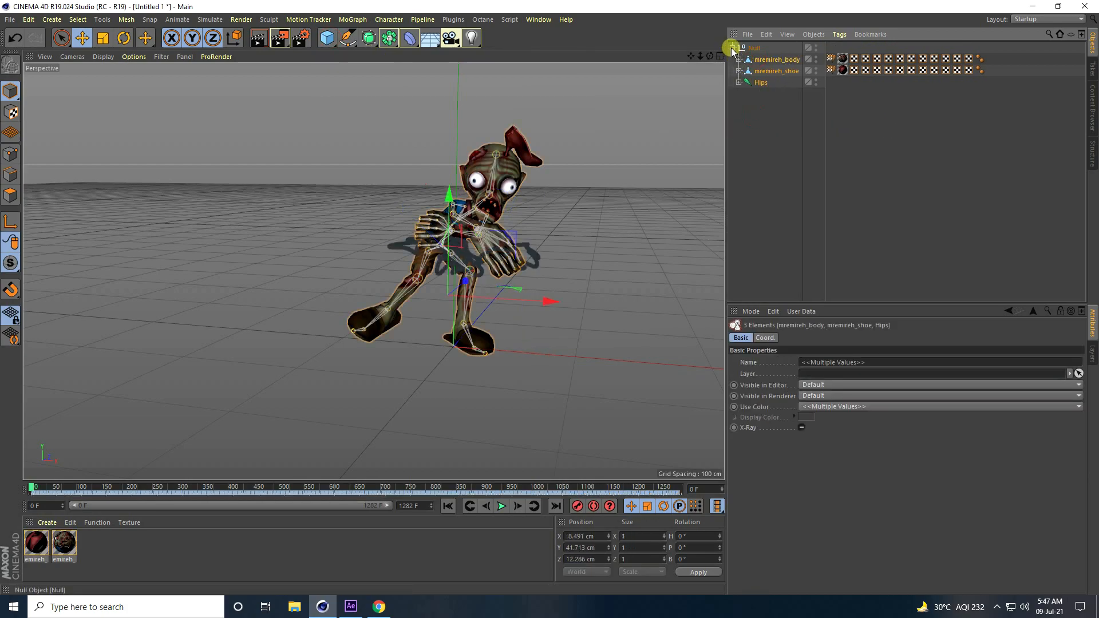
{"action": "left_click", "coordinate": [732, 48]}
{"action": "left_click", "coordinate": [736, 105]}
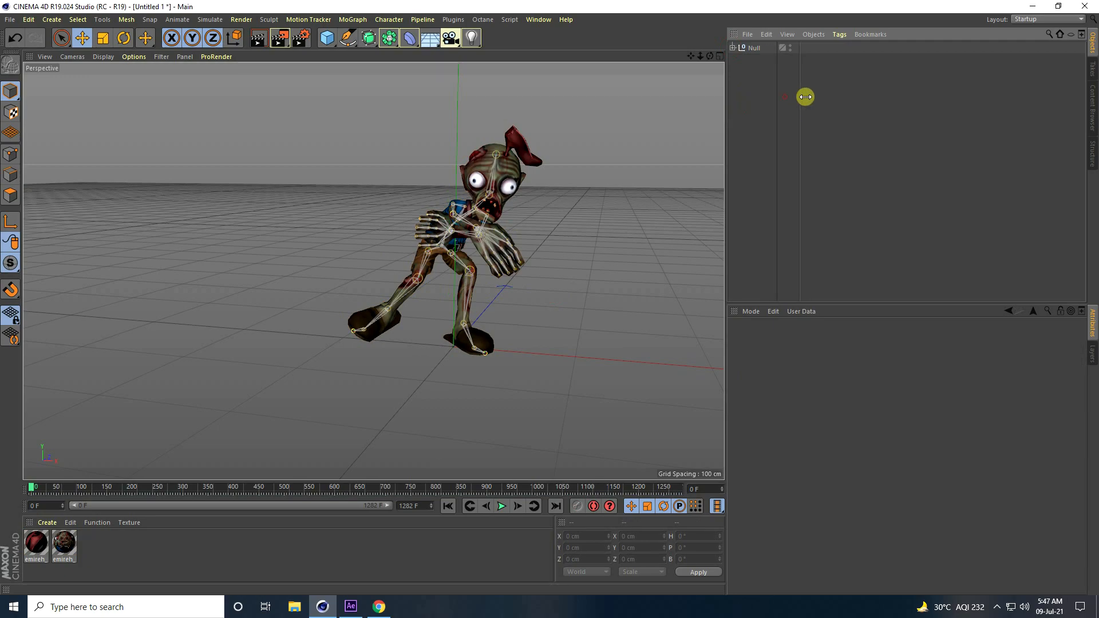
Step: Select the Null group and locate the SteadyBAKE plugin's xREC v1.4_F command
{"action": "left_click", "coordinate": [754, 49]}
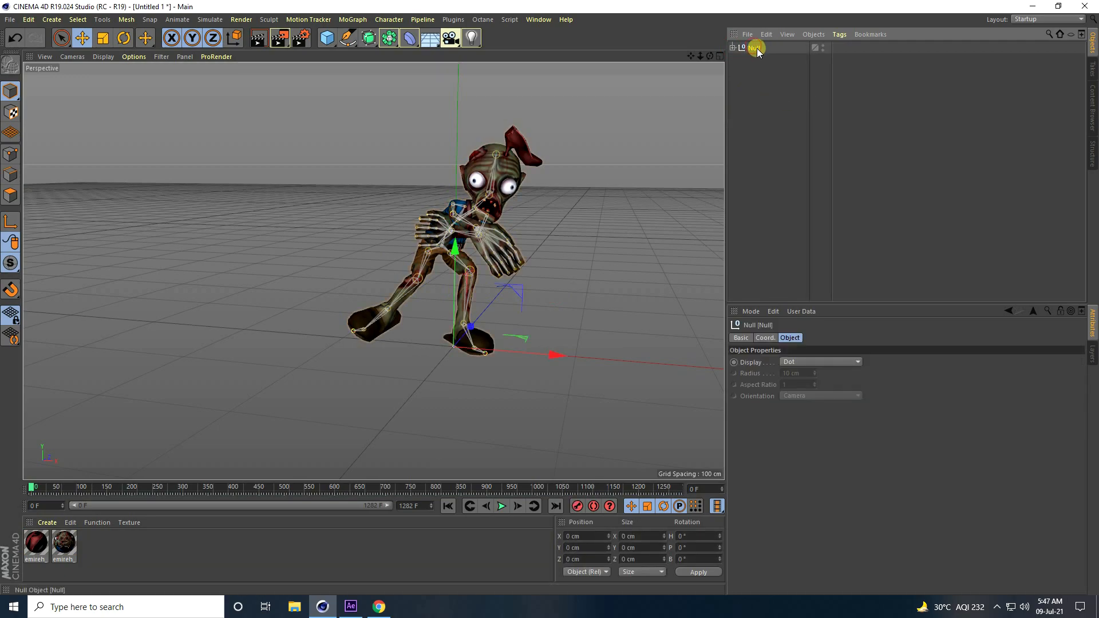
{"action": "left_click", "coordinate": [450, 20]}
{"action": "mouse_move", "coordinate": [468, 72]}
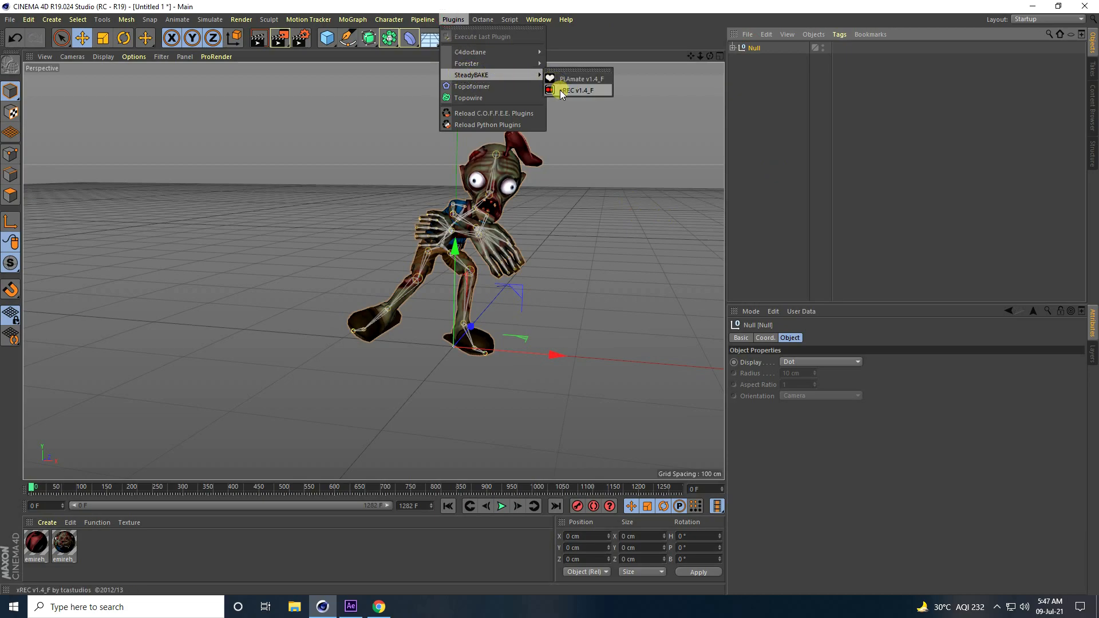
Step: Switch to Chrome and find the SteadyBAKEv14 R12+ download on the tcastudios xfiles page
{"action": "left_click", "coordinate": [383, 607]}
{"action": "left_click", "coordinate": [59, 4]}
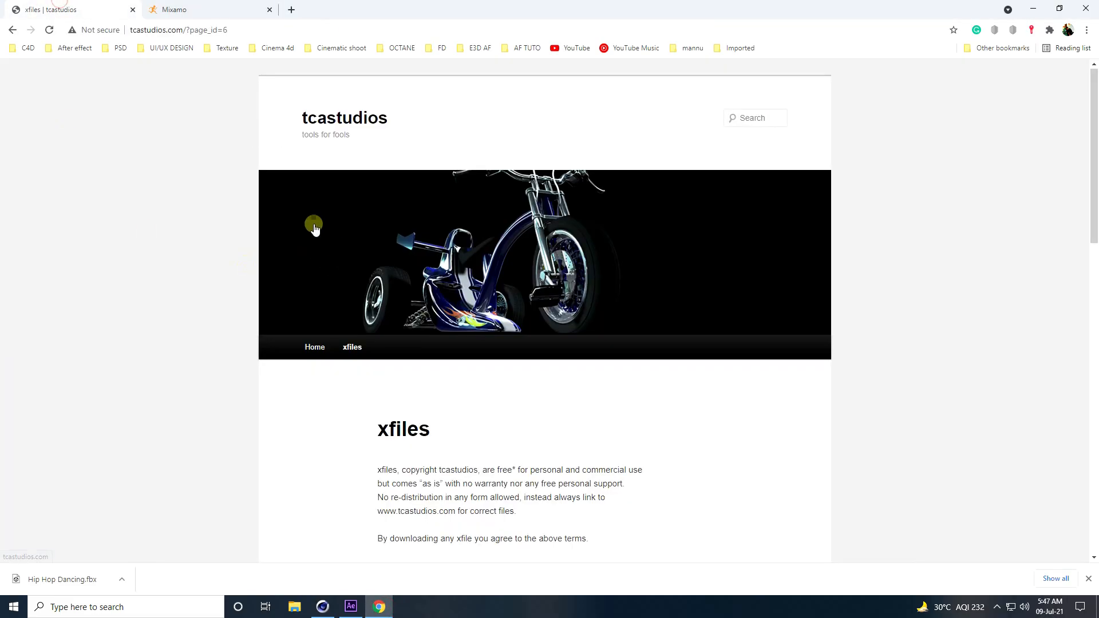
{"action": "left_click", "coordinate": [245, 28]}
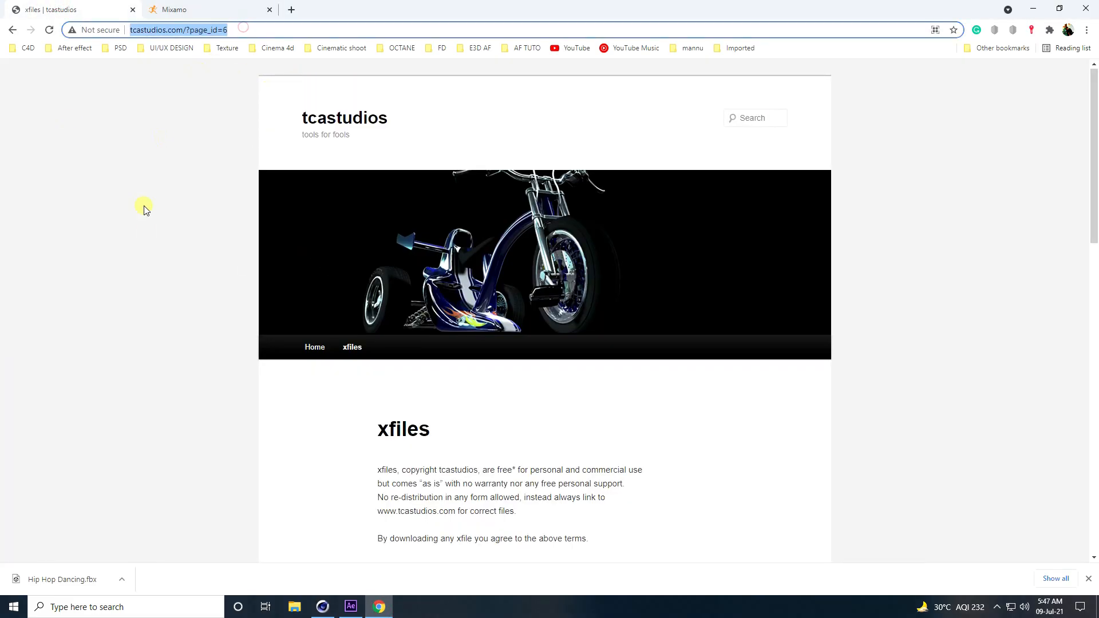
{"action": "left_click", "coordinate": [196, 232]}
{"action": "scroll", "coordinate": [187, 304], "scroll_direction": "down", "scroll_amount": 10}
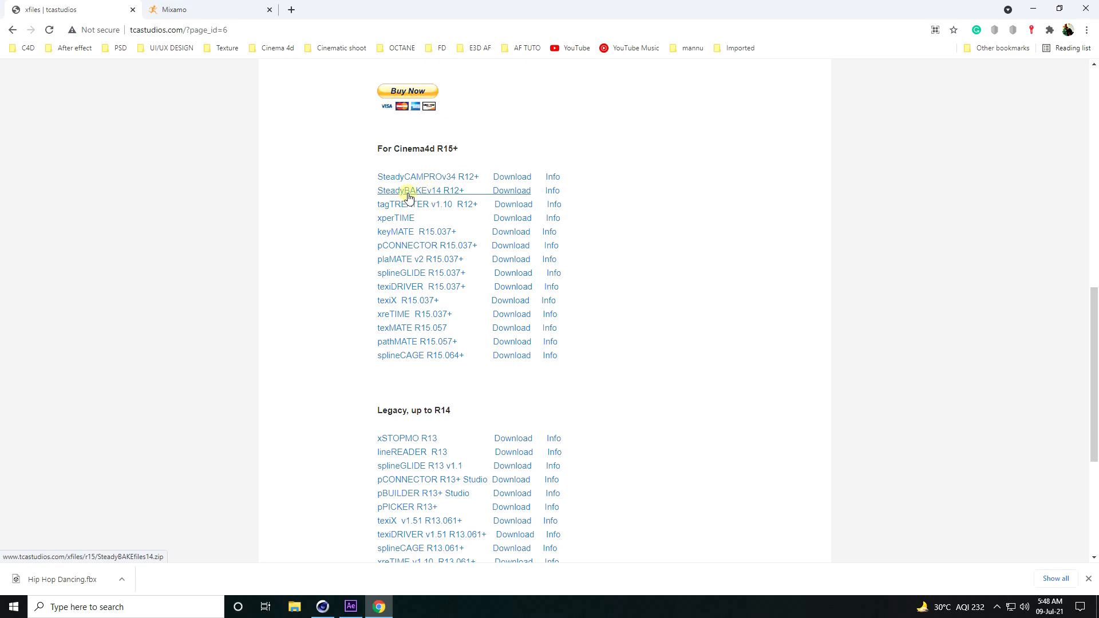
Step: Switch back to Cinema 4D and run SteadyBAKE's xREC v1.4_F on the selected Null
{"action": "left_click", "coordinate": [332, 611]}
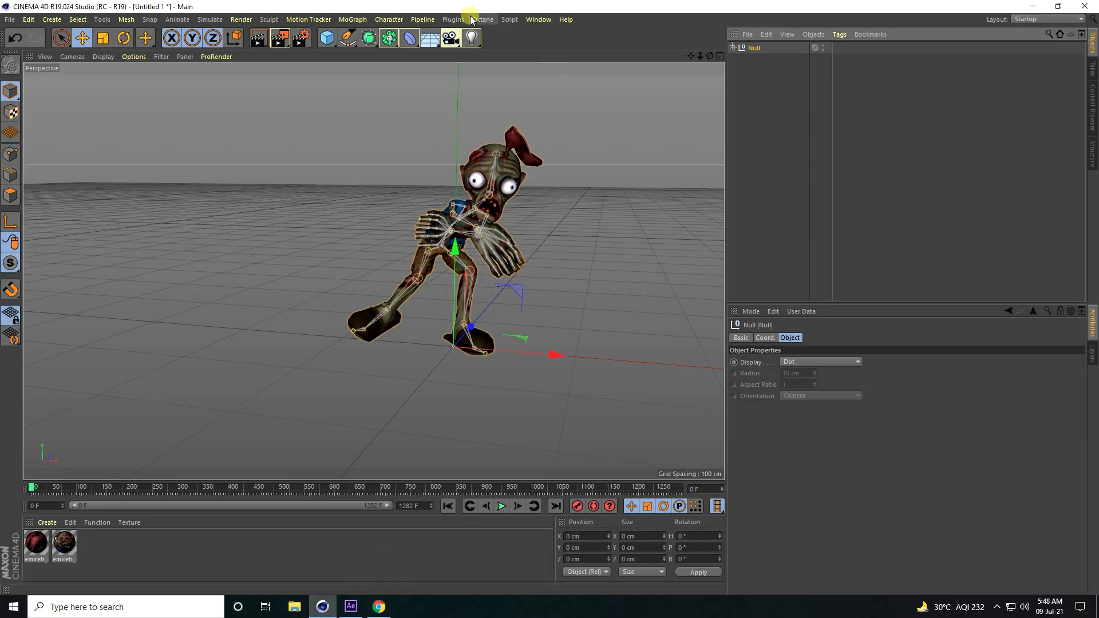
{"action": "left_click", "coordinate": [453, 20]}
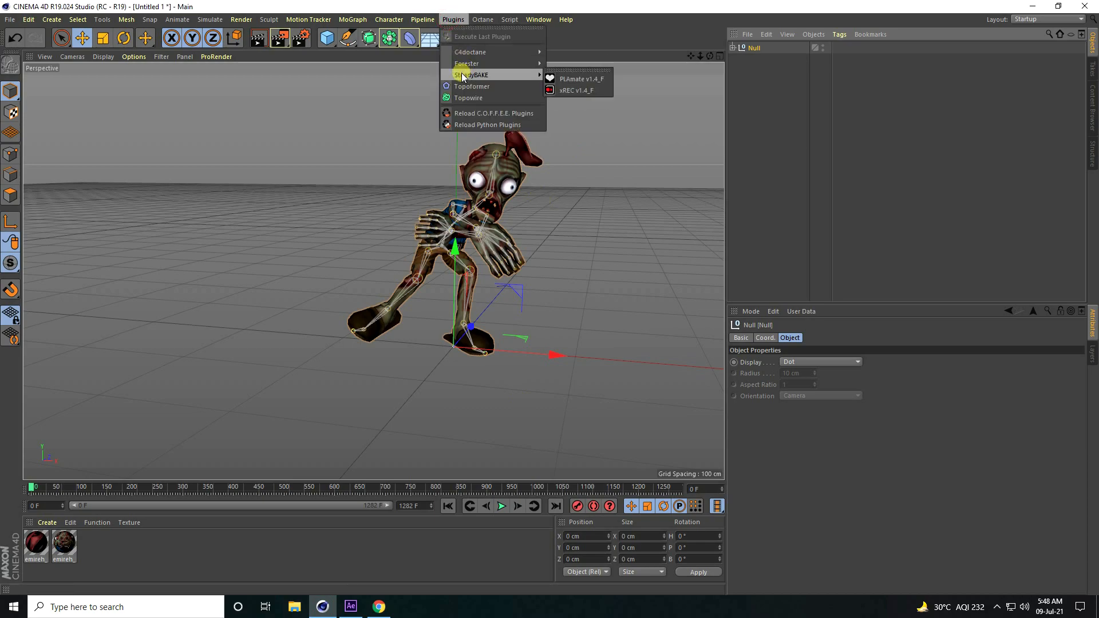
{"action": "left_click", "coordinate": [573, 90]}
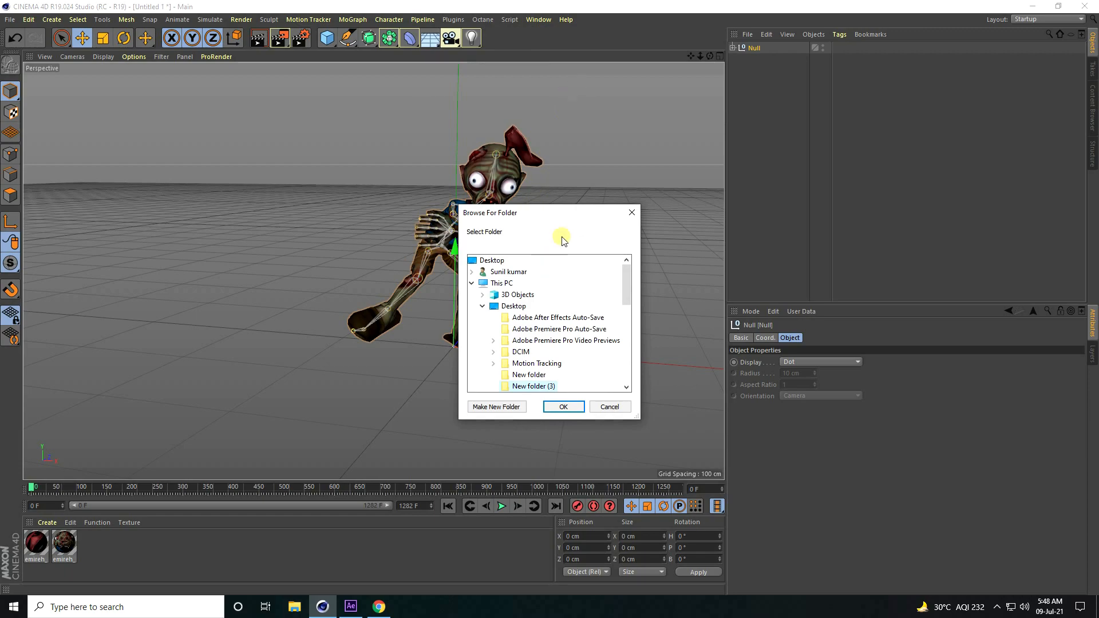
Step: Make a new output folder named animation and bake the Null as a File Series with Phong 60, Draw and Use Texture enabled
{"action": "left_click_drag", "start_coordinate": [548, 216], "coordinate": [492, 162]}
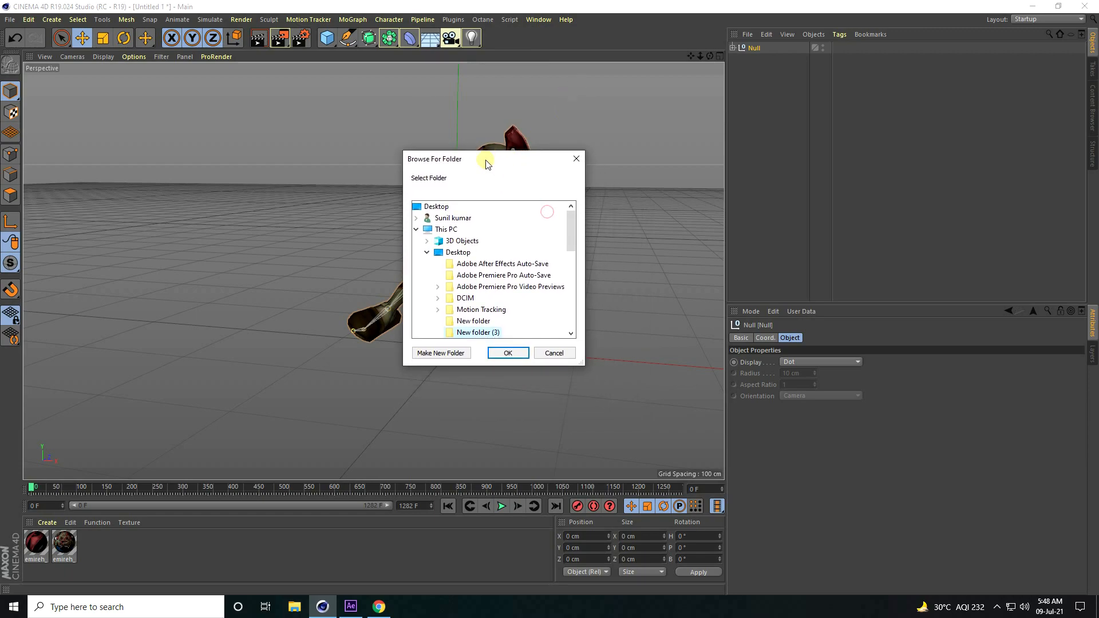
{"action": "left_click", "coordinate": [425, 355]}
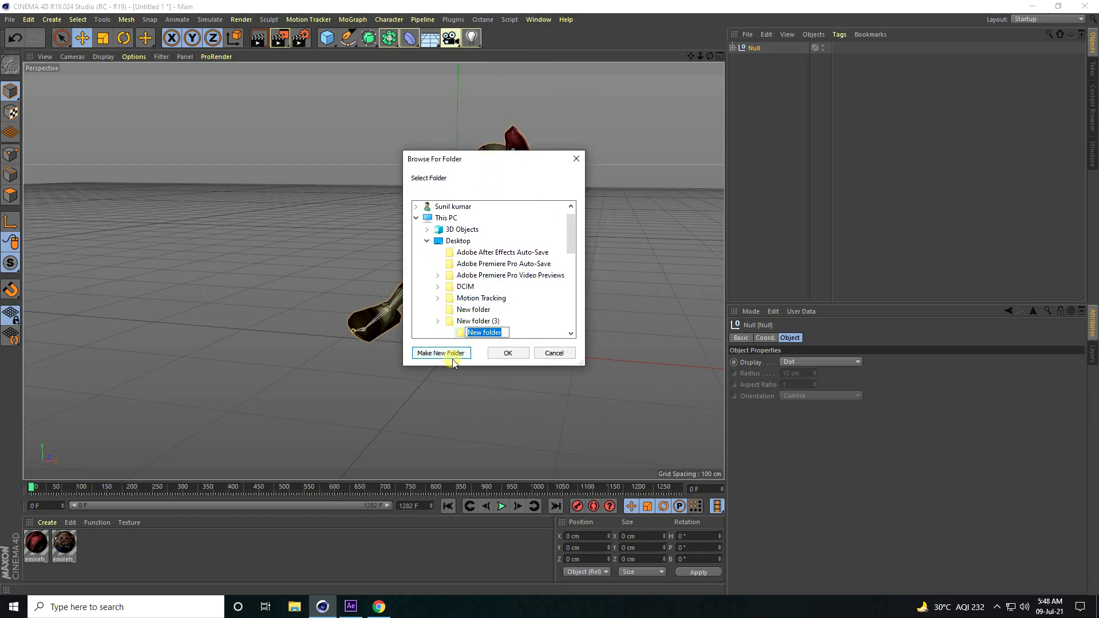
{"action": "type", "text": "animation"}
{"action": "key", "text": "Return"}
{"action": "left_click", "coordinate": [488, 351]}
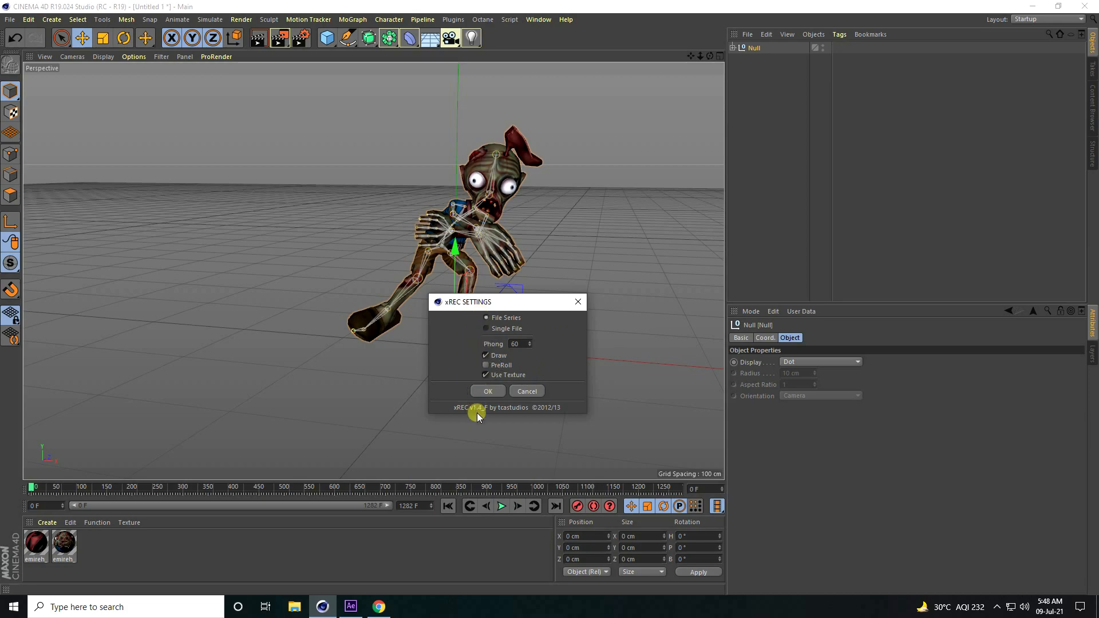
{"action": "left_click", "coordinate": [487, 391]}
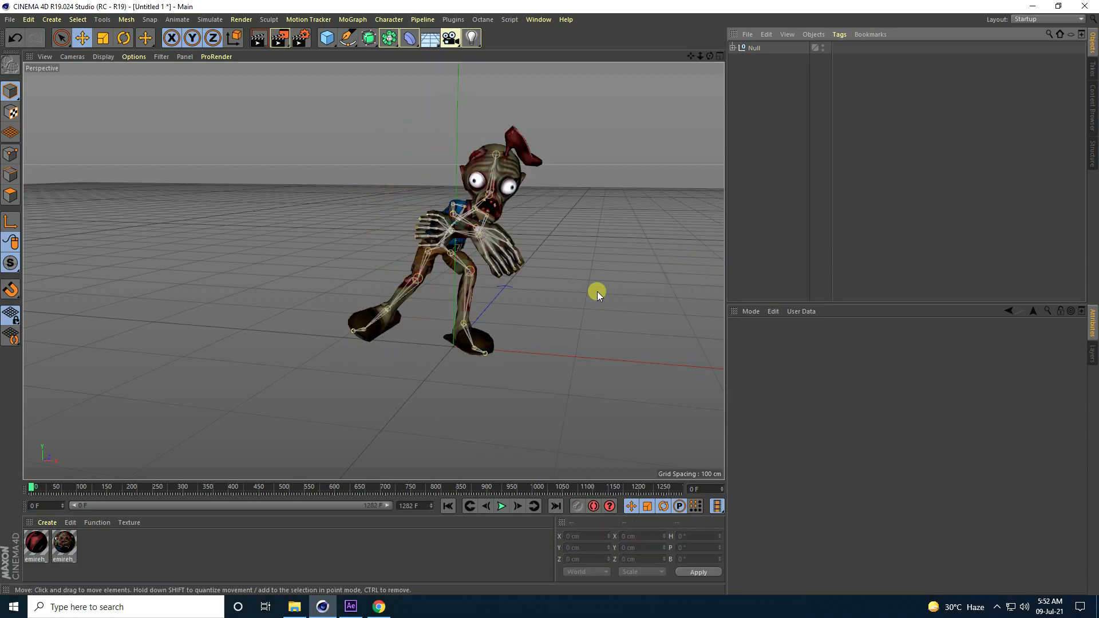
Step: Switch to File Explorer and look through the baked Null file sequence in New folder
{"action": "left_click", "coordinate": [294, 607]}
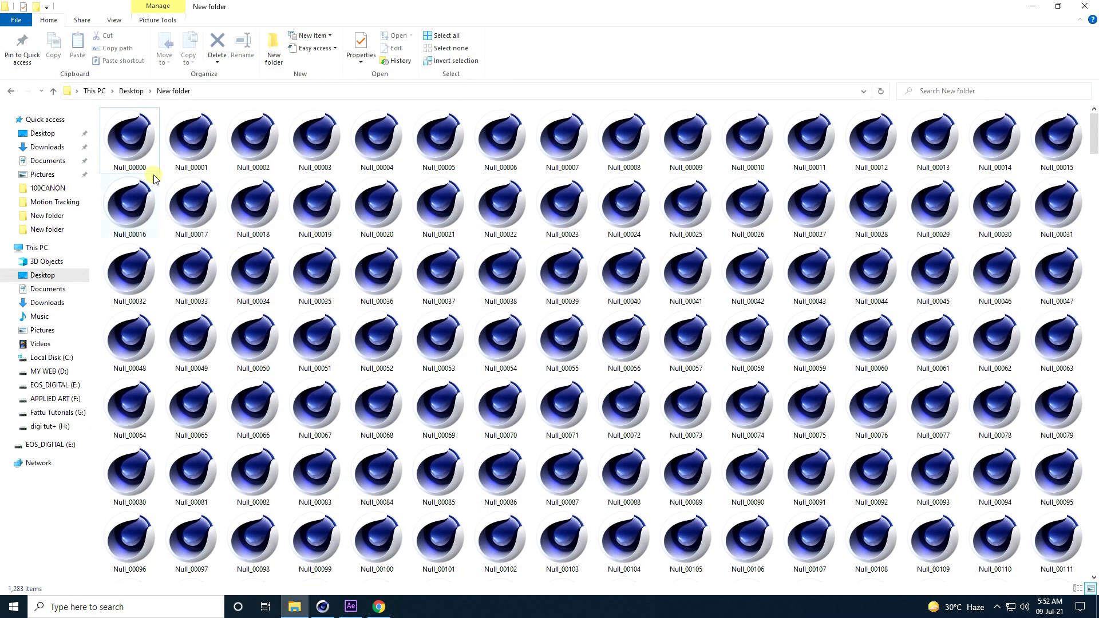
{"action": "scroll", "coordinate": [165, 247], "scroll_direction": "down", "scroll_amount": 20}
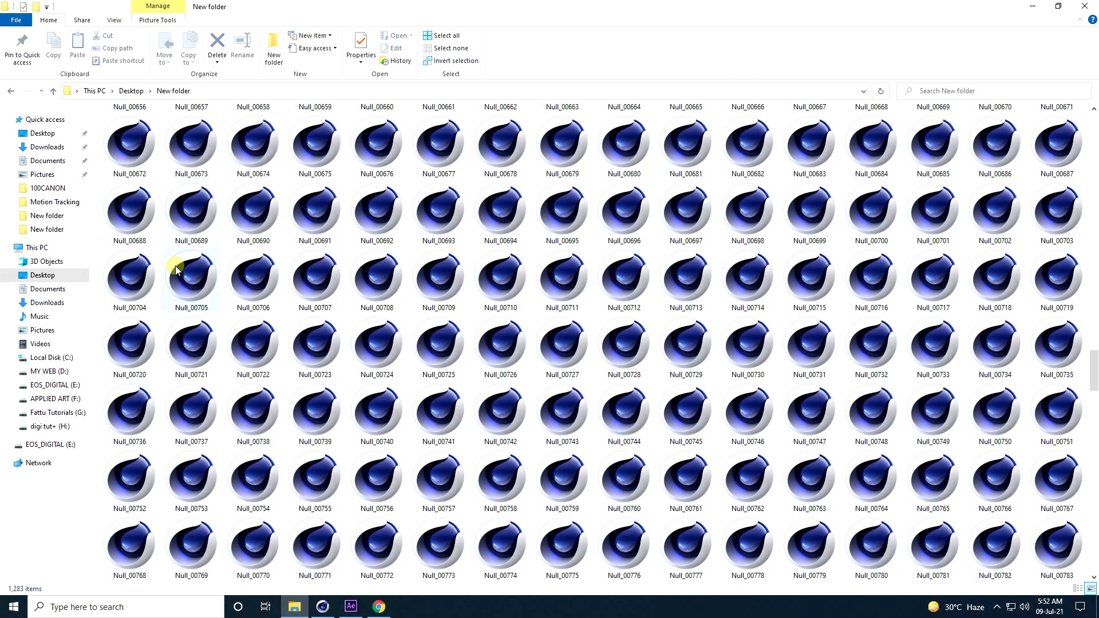
{"action": "scroll", "coordinate": [252, 330], "scroll_direction": "down", "scroll_amount": 12}
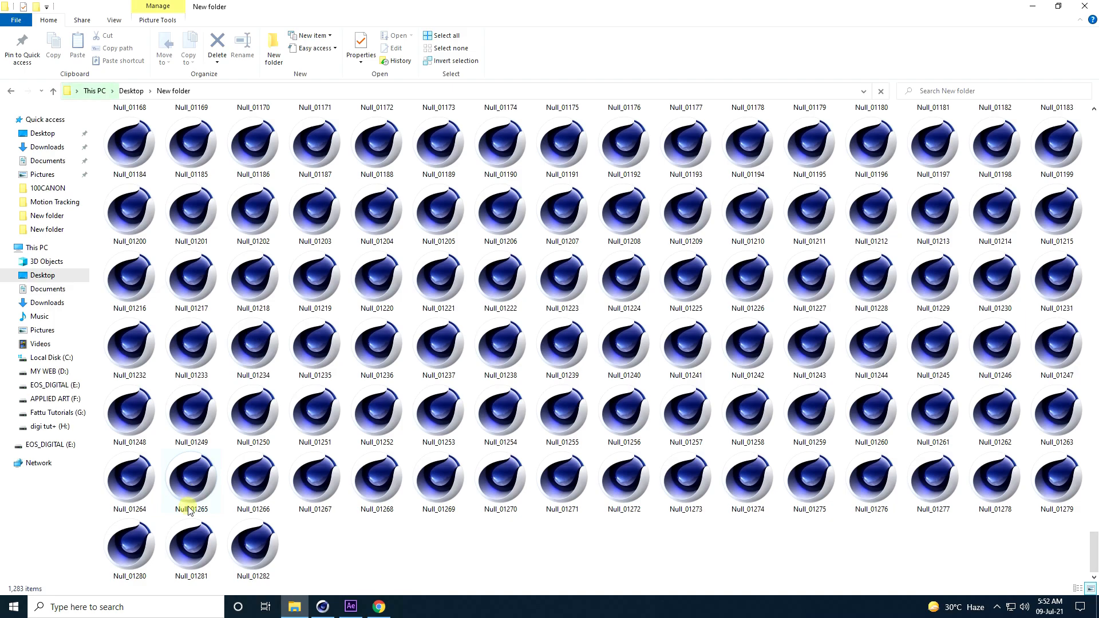
{"action": "scroll", "coordinate": [296, 454], "scroll_direction": "up", "scroll_amount": 6}
{"action": "scroll", "coordinate": [296, 454], "scroll_direction": "up", "scroll_amount": 20}
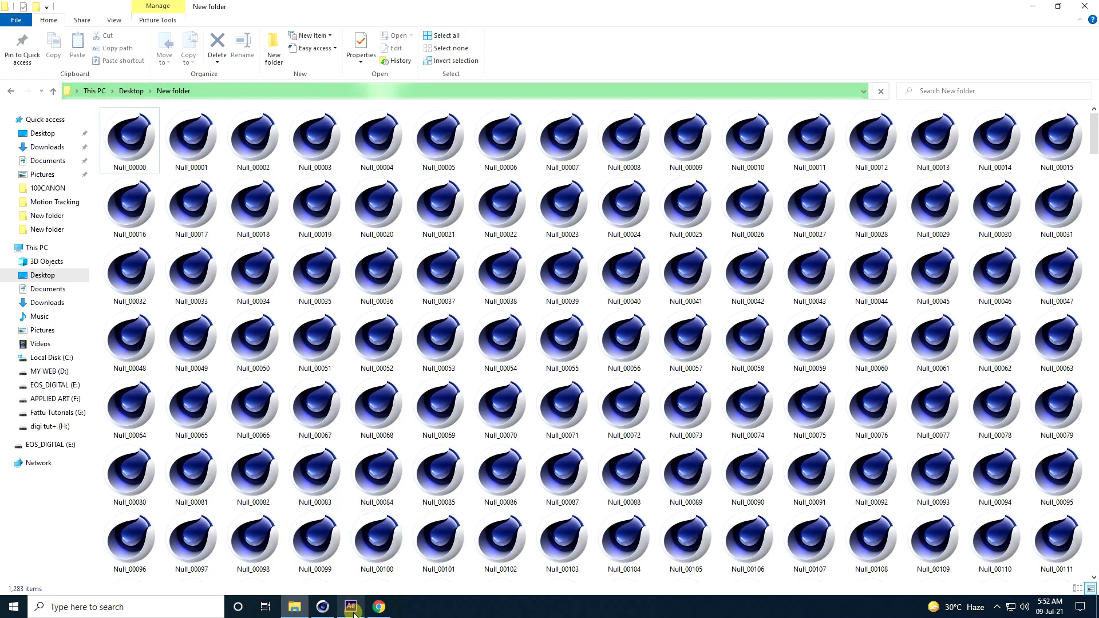
Step: Switch to After Effects and import video clip 2 from the clipps folder in Motion Tracking as footage
{"action": "left_click", "coordinate": [351, 607]}
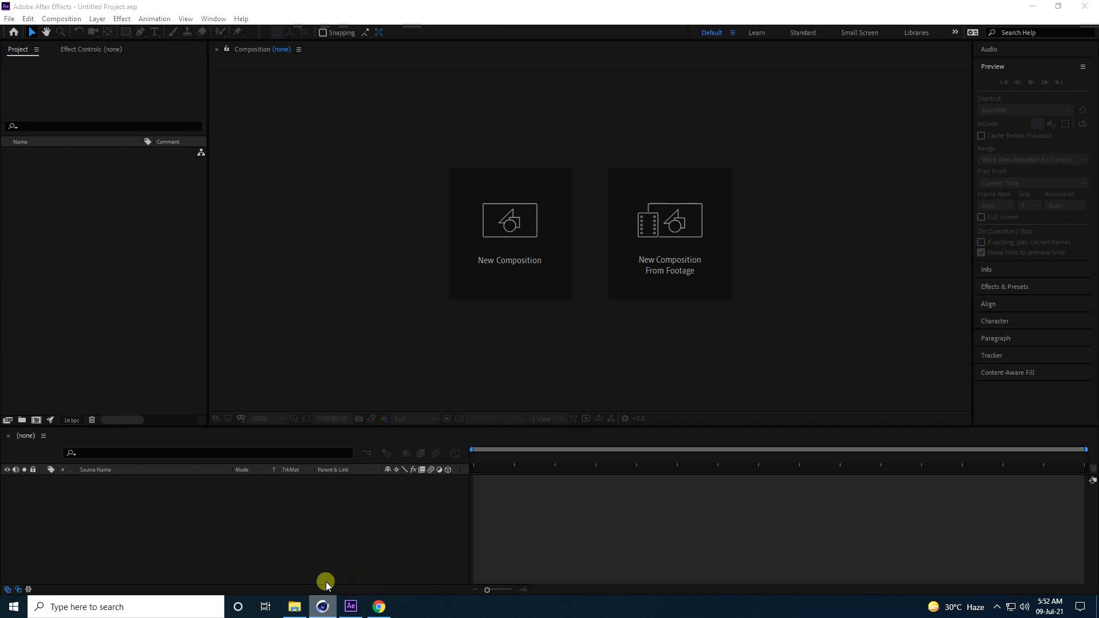
{"action": "left_click", "coordinate": [106, 236]}
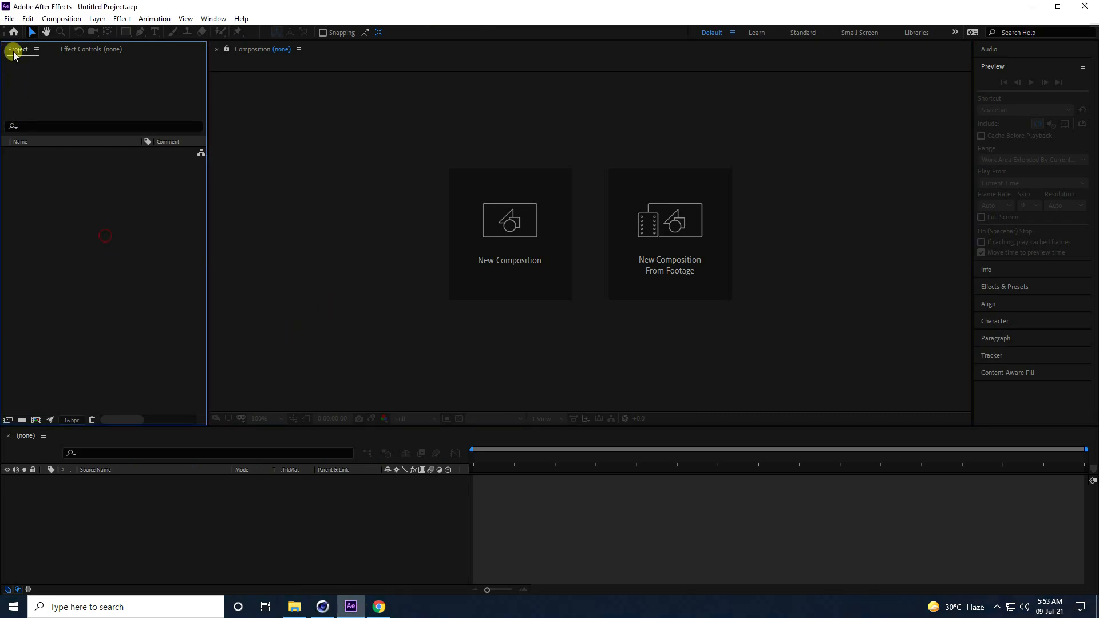
{"action": "right_click", "coordinate": [64, 213]}
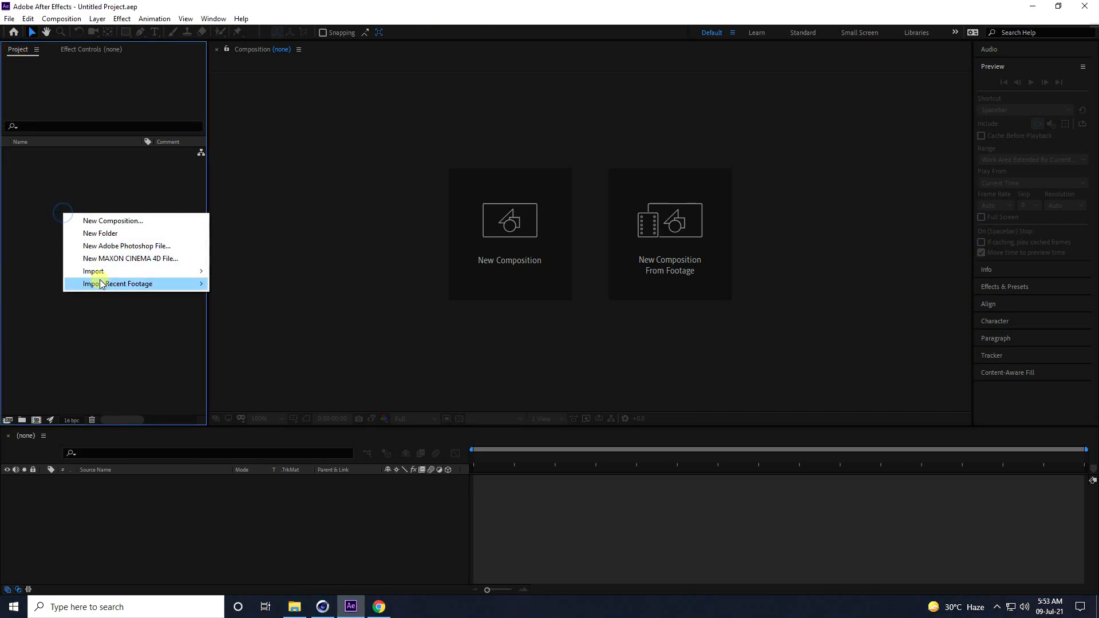
{"action": "mouse_move", "coordinate": [125, 276]}
{"action": "left_click", "coordinate": [244, 272]}
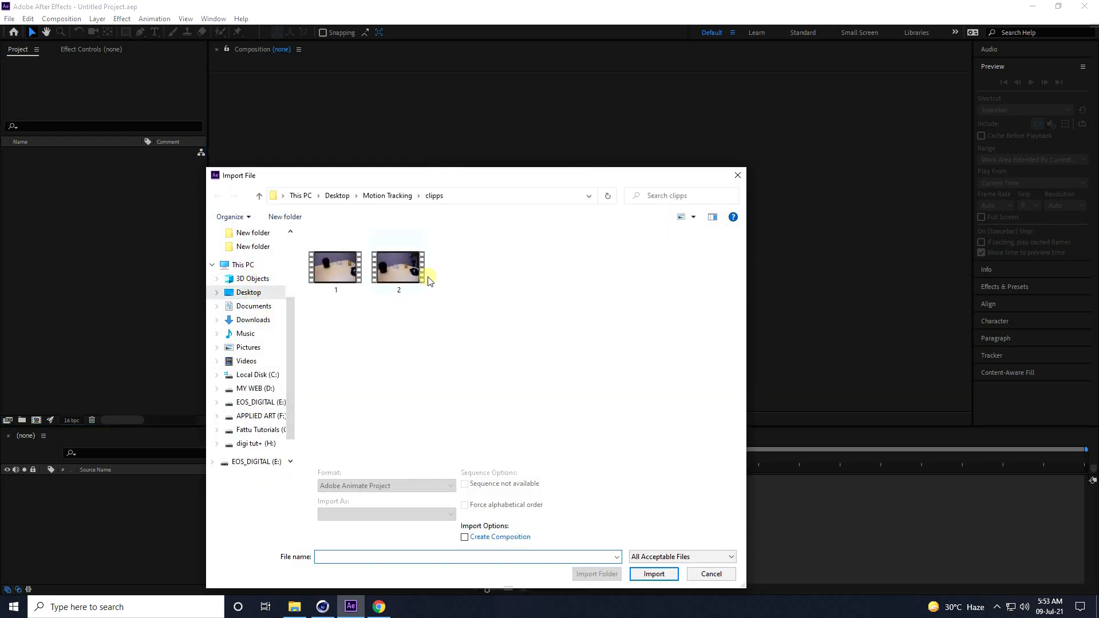
{"action": "left_click", "coordinate": [397, 270]}
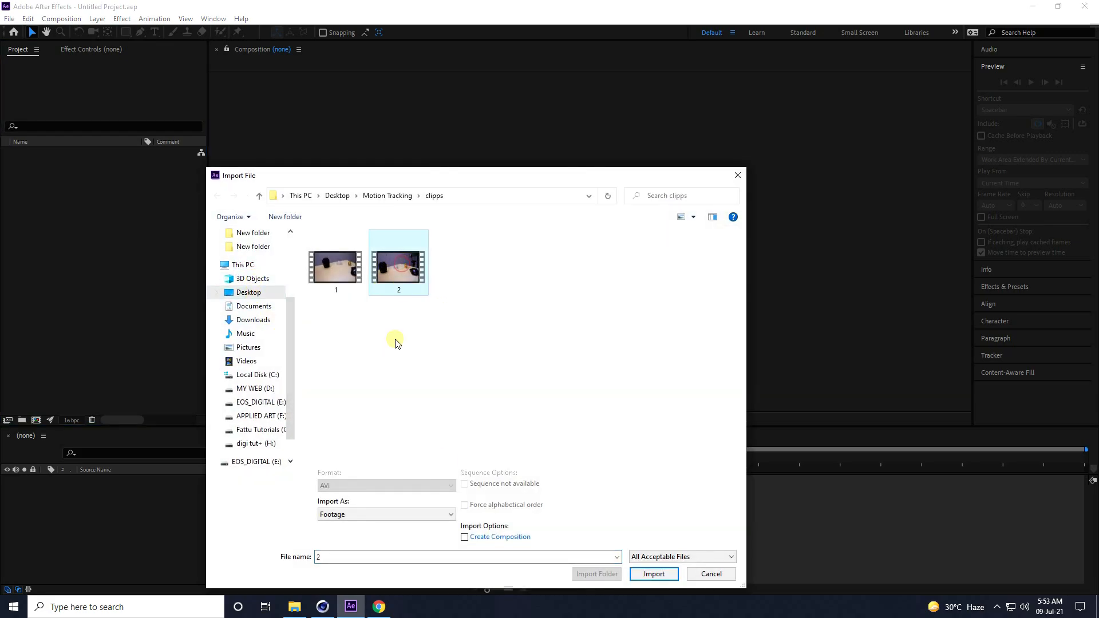
{"action": "left_click", "coordinate": [654, 574]}
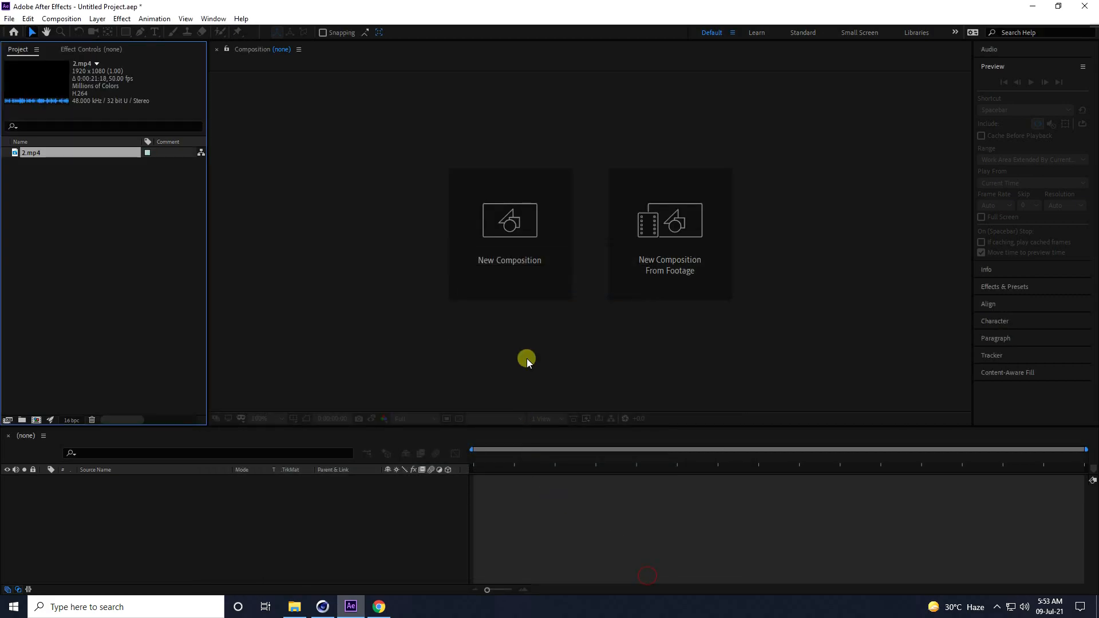
Step: Switch to File Explorer, open the clipps folder in Motion Tracking on the Desktop and play clip 2
{"action": "left_click", "coordinate": [292, 607]}
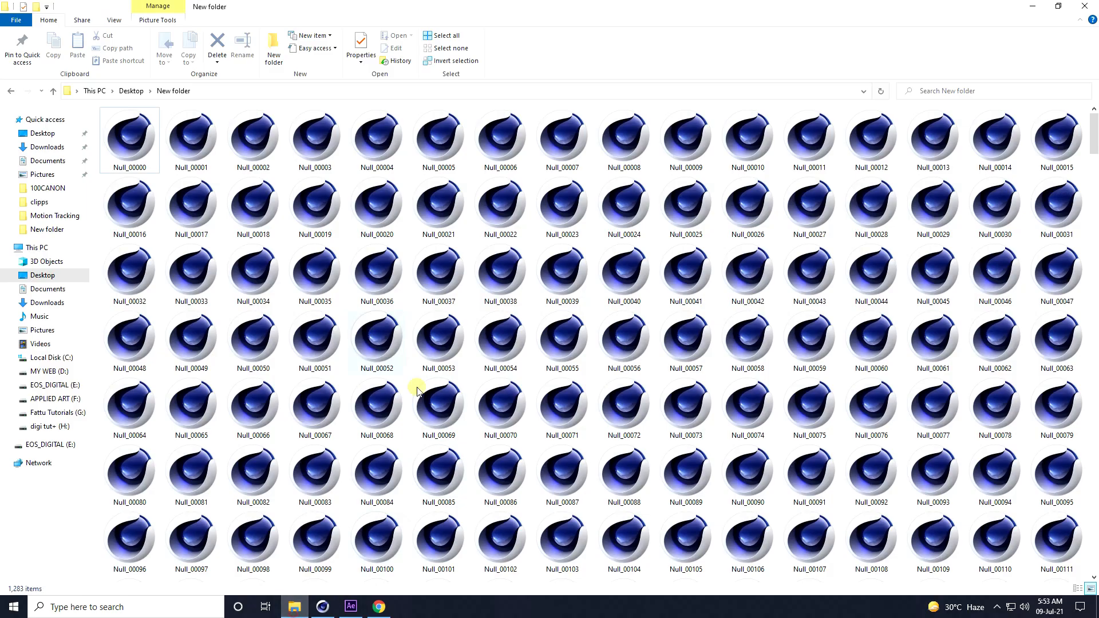
{"action": "left_click", "coordinate": [43, 133]}
{"action": "double_click", "coordinate": [376, 137]}
{"action": "double_click", "coordinate": [303, 164]}
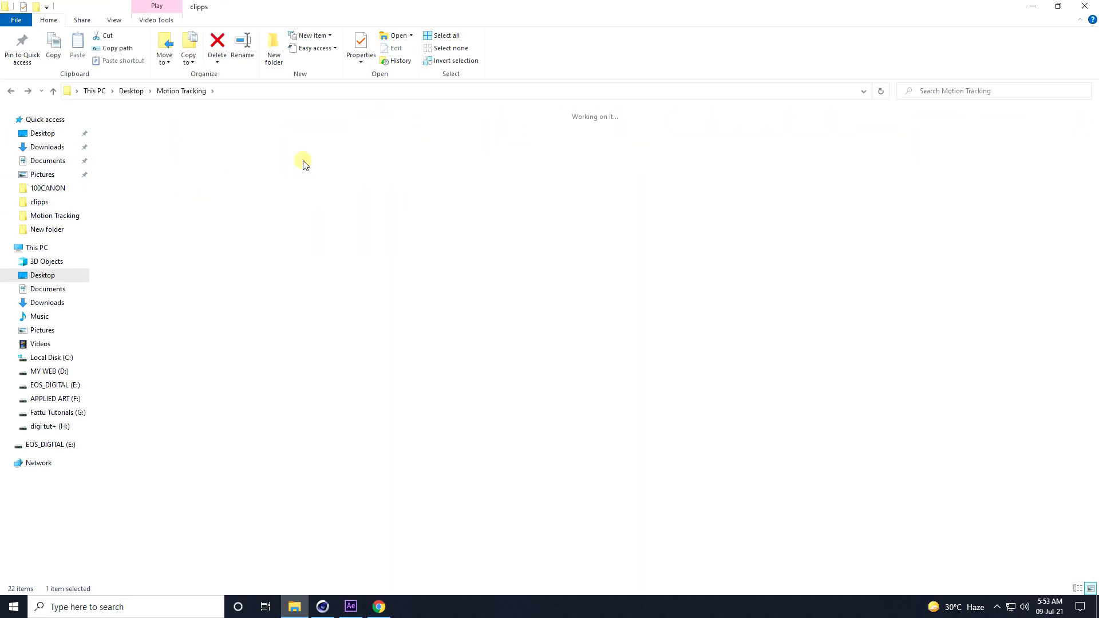
{"action": "double_click", "coordinate": [193, 141]}
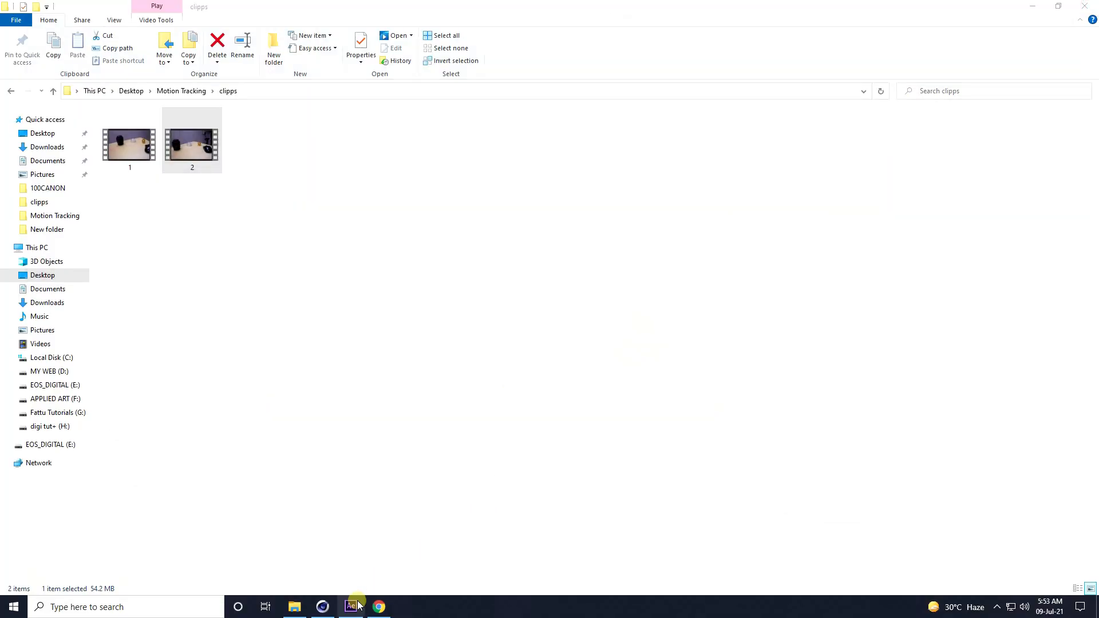
Step: Switch back to After Effects and create a new composition from the 2.mp4 footage
{"action": "left_click", "coordinate": [351, 607]}
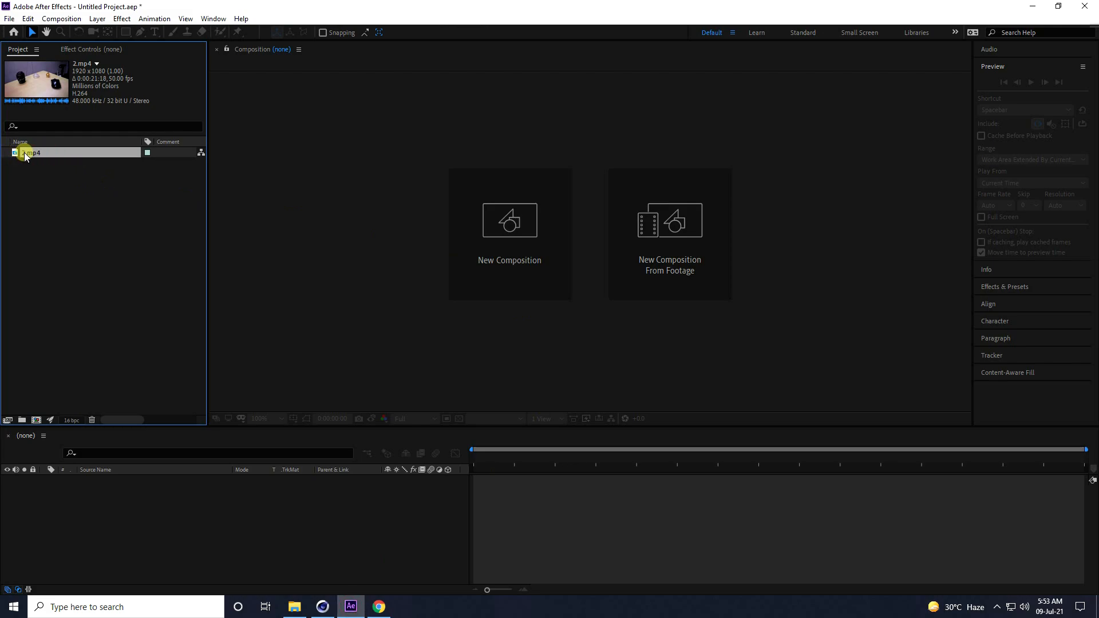
{"action": "left_click_drag", "start_coordinate": [36, 151], "coordinate": [51, 312]}
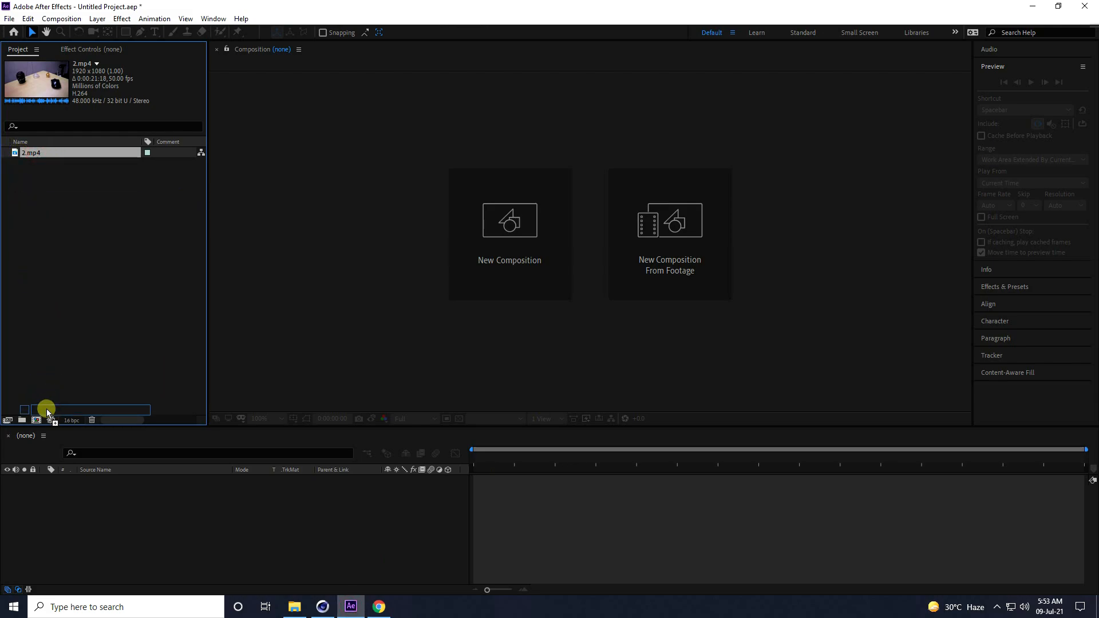
{"action": "left_click_drag", "start_coordinate": [37, 421], "coordinate": [36, 421]}
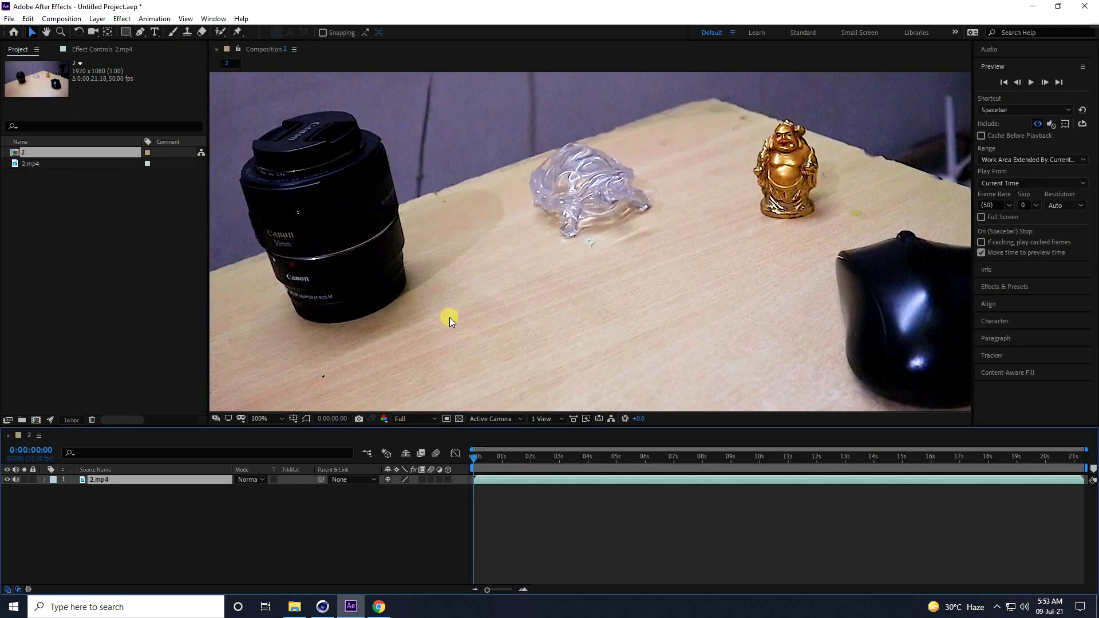
Step: Play a preview of the composition to check the camera movement in the tabletop clip
{"action": "left_click", "coordinate": [261, 420]}
{"action": "left_click", "coordinate": [293, 225]}
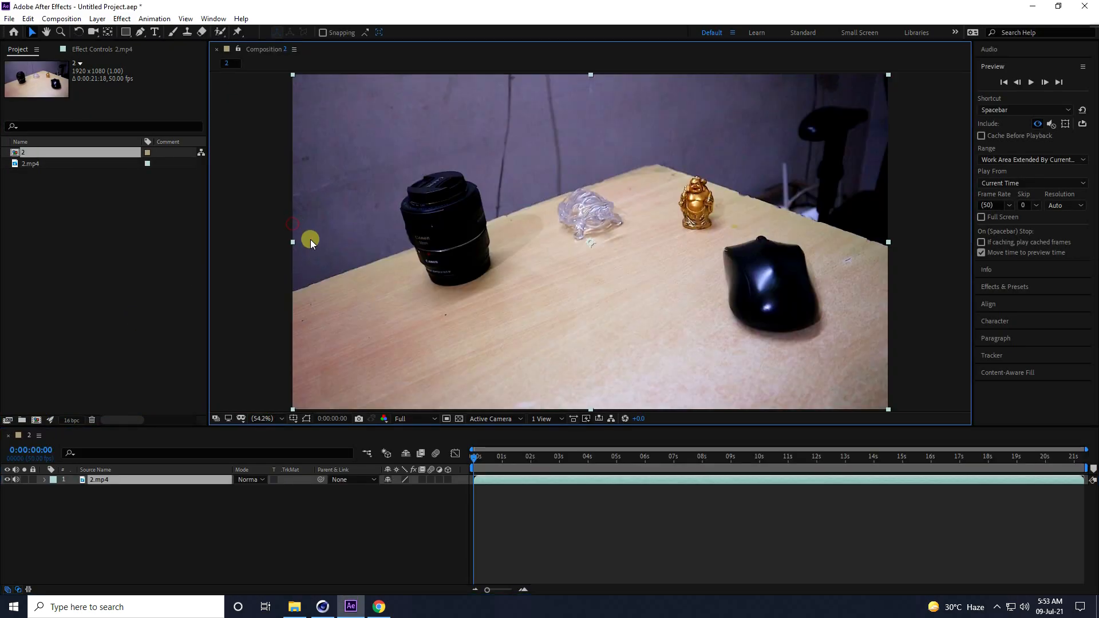
{"action": "key", "text": "space"}
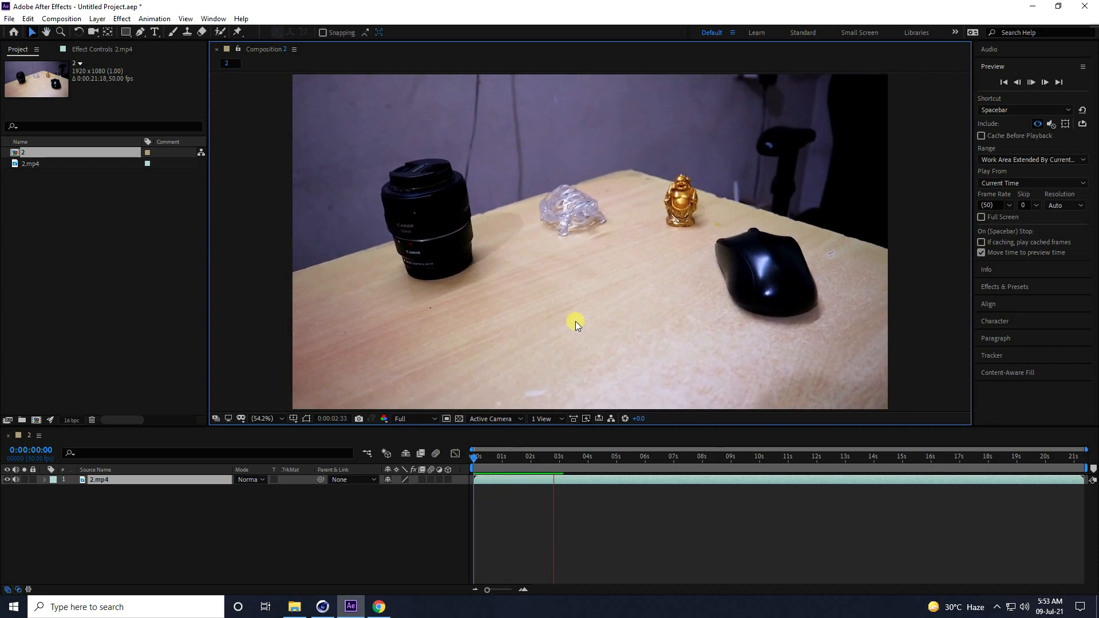
{"action": "left_click", "coordinate": [577, 465]}
Step: Run Track Camera on the 2.mp4 layer to analyze and solve its 3D camera motion
{"action": "left_click_drag", "start_coordinate": [578, 466], "coordinate": [120, 476]}
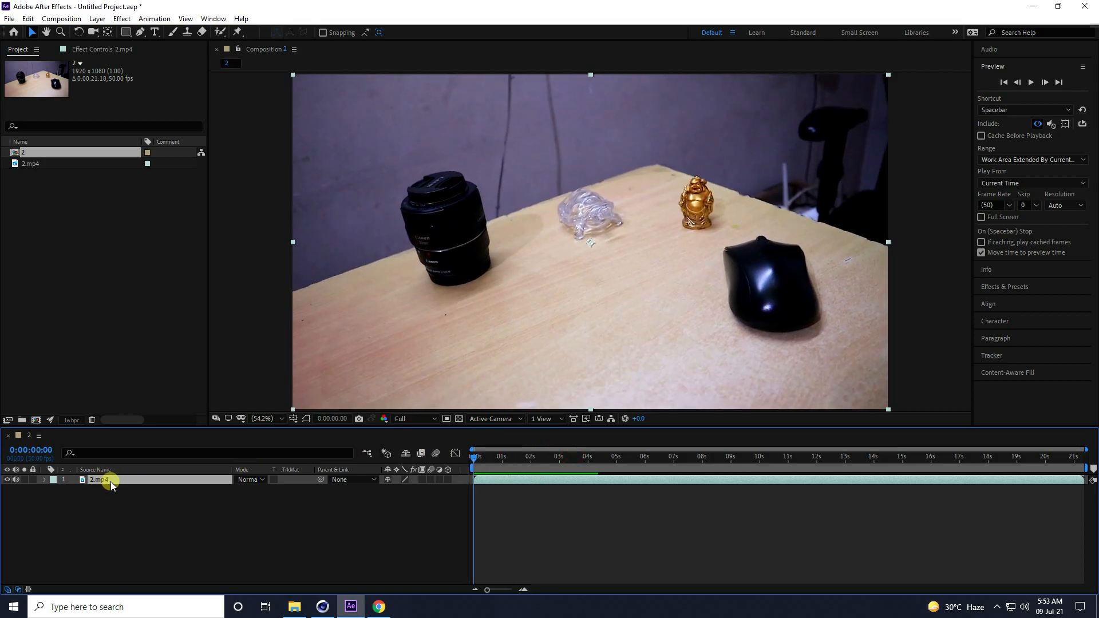
{"action": "left_click", "coordinate": [991, 356]}
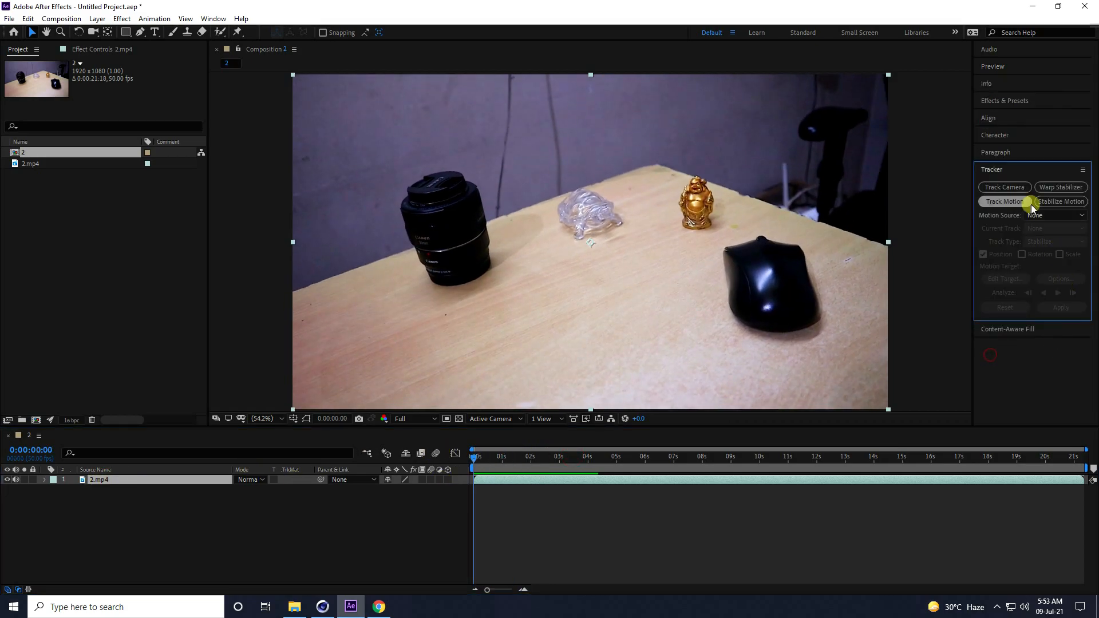
{"action": "left_click", "coordinate": [1006, 188]}
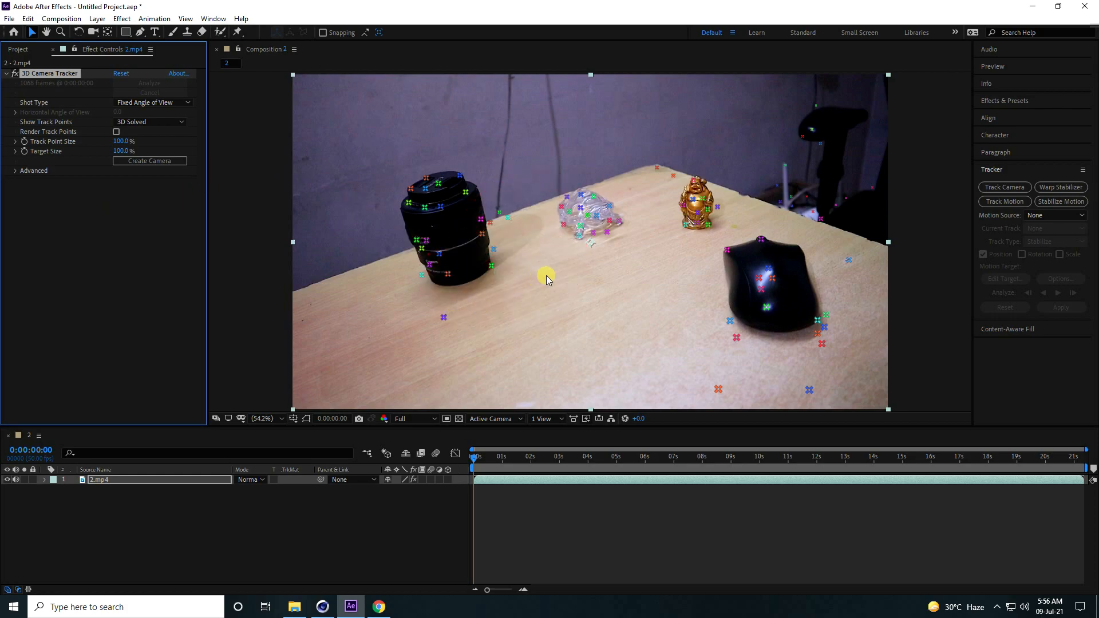
Step: Select four track points on the tabletop between the lens and the mouse and create a solid and camera from them
{"action": "scroll", "coordinate": [545, 280], "scroll_direction": "up", "scroll_amount": 1}
{"action": "scroll", "coordinate": [542, 284], "scroll_direction": "down", "scroll_amount": 1}
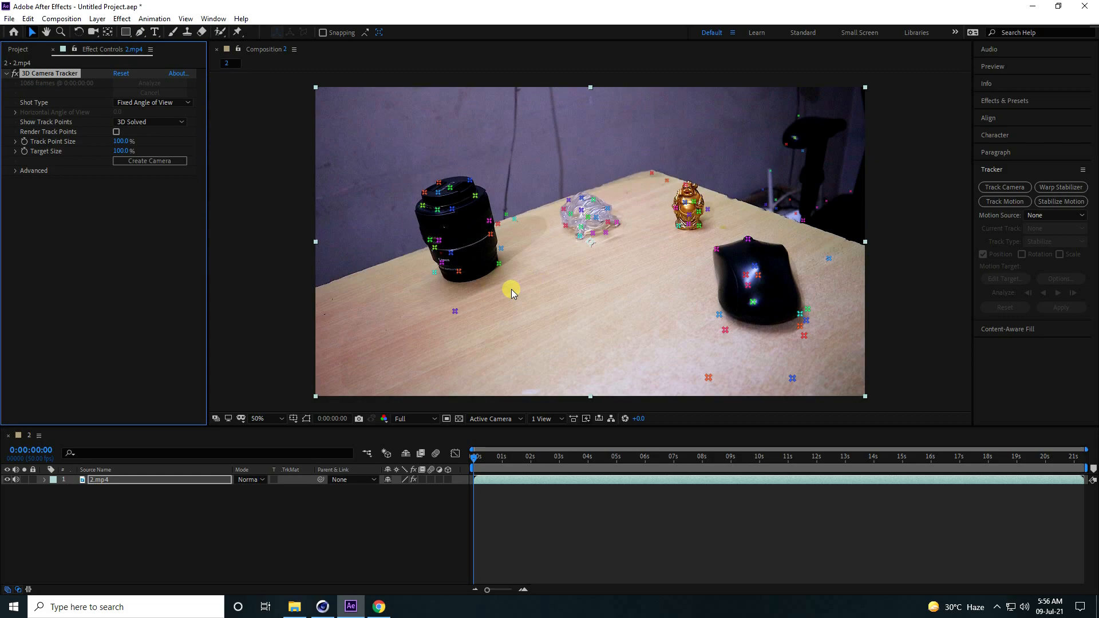
{"action": "left_click", "coordinate": [502, 252]}
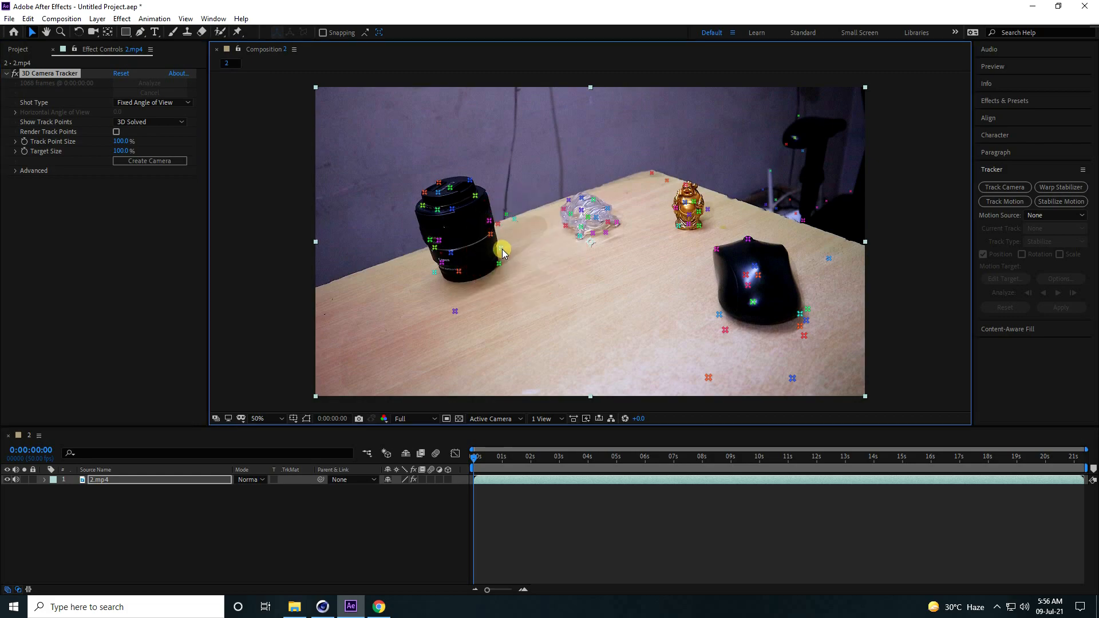
{"action": "left_click", "coordinate": [719, 342]}
{"action": "left_click", "coordinate": [725, 334], "text": "shift"}
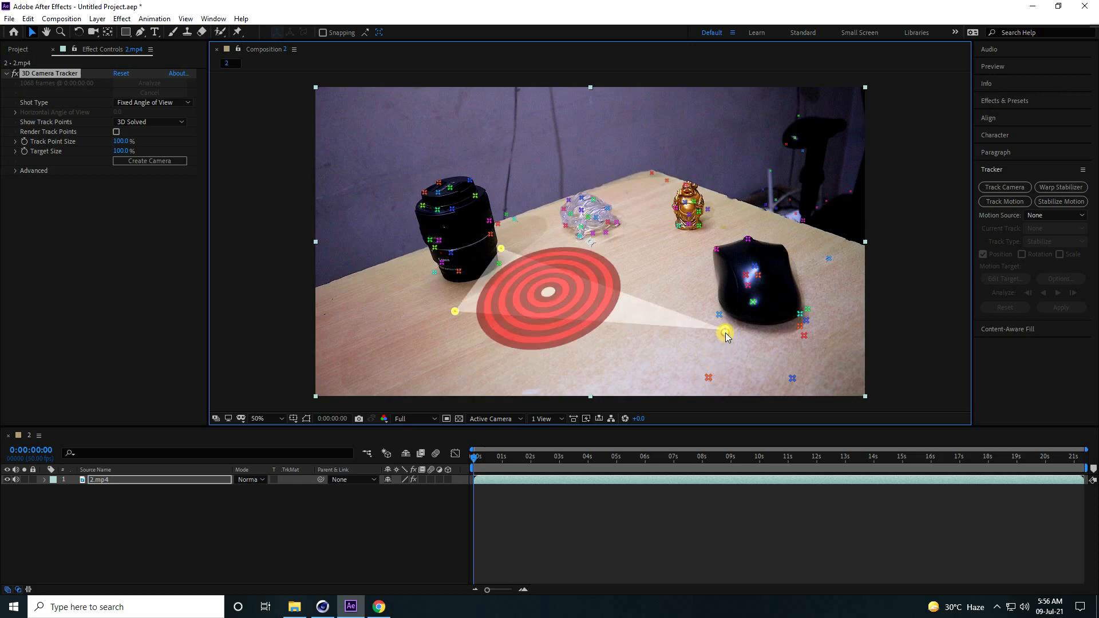
{"action": "left_click", "coordinate": [719, 251], "text": "shift"}
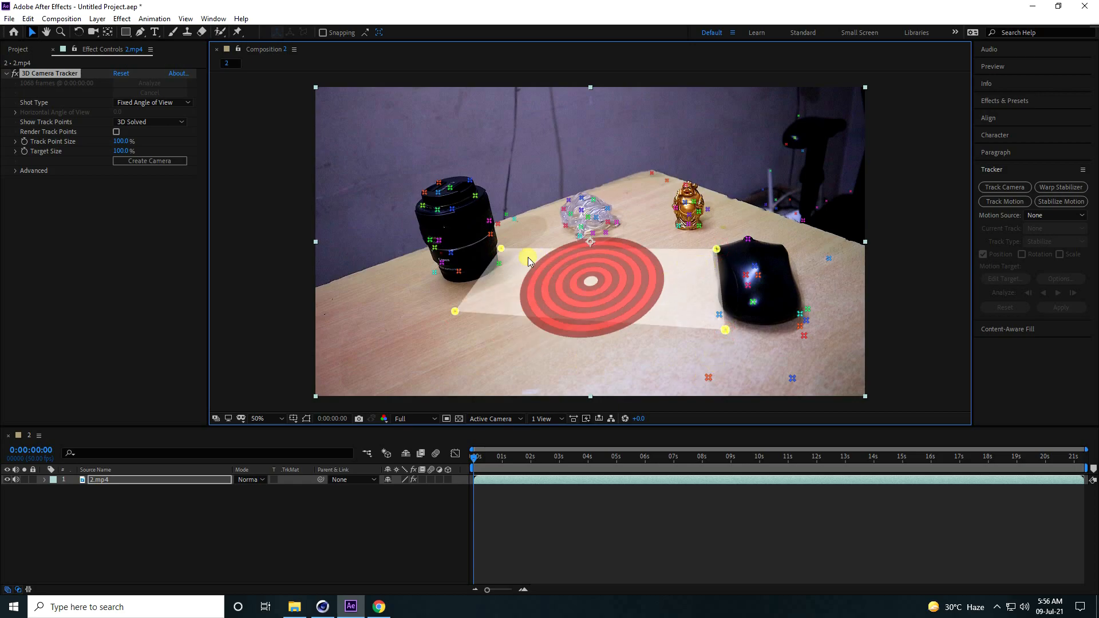
{"action": "right_click", "coordinate": [679, 278]}
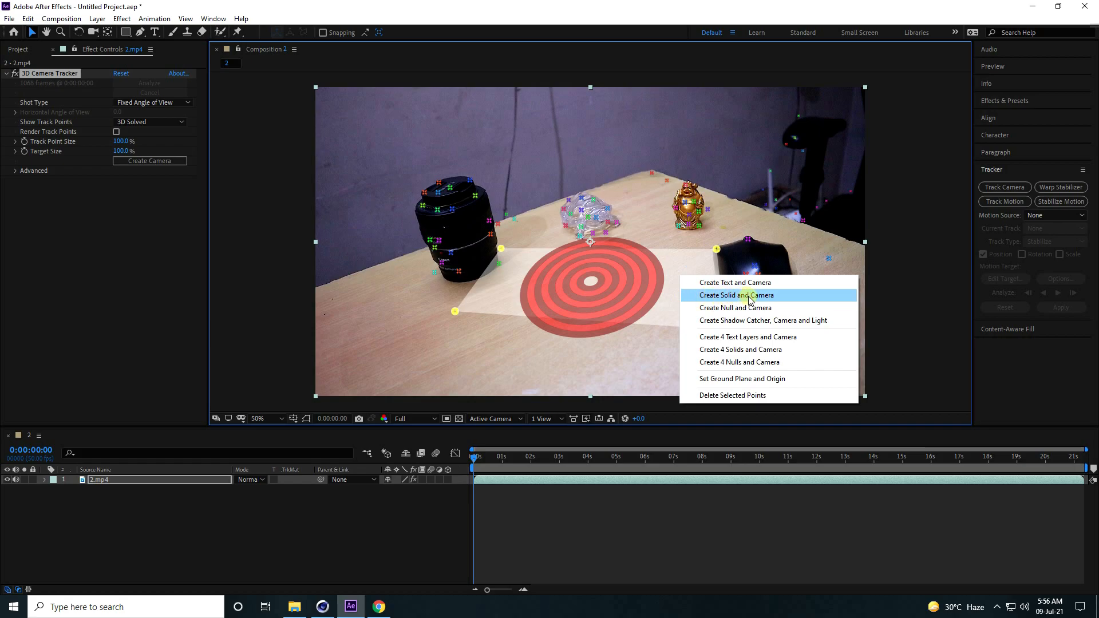
{"action": "left_click", "coordinate": [777, 297]}
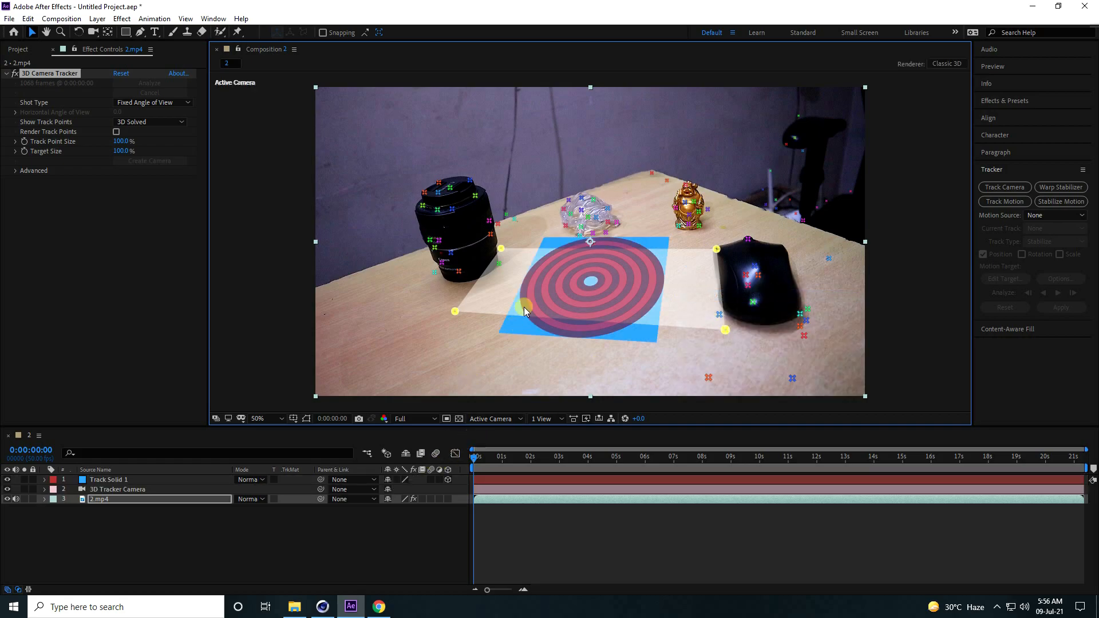
{"action": "left_click", "coordinate": [337, 520]}
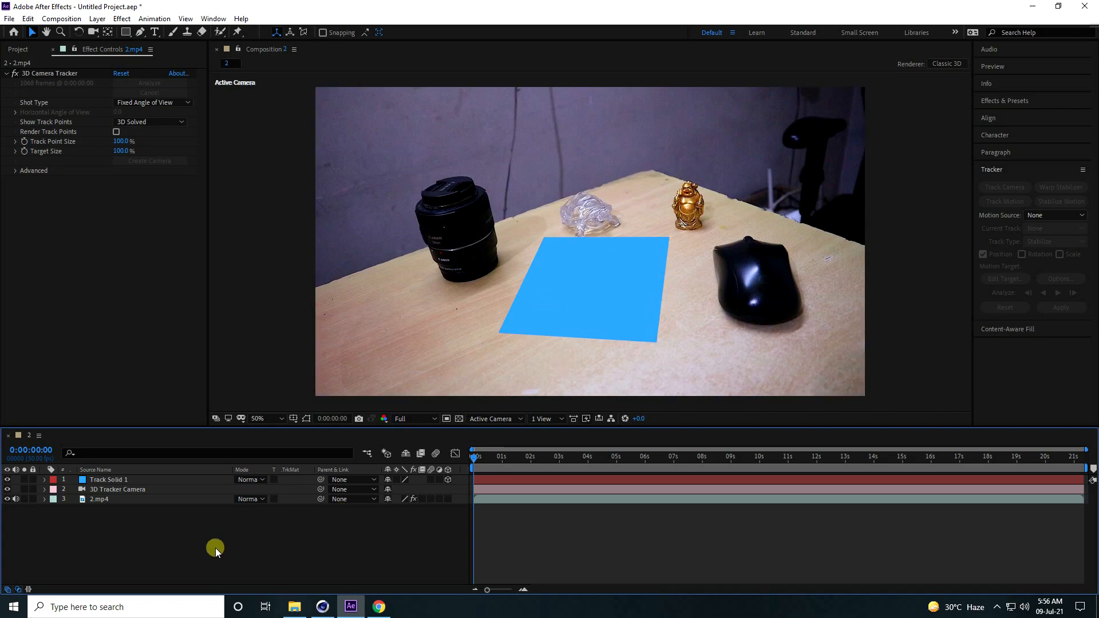
Step: Create a new 1920 x 1080 px black solid layer named E3D
{"action": "right_click", "coordinate": [93, 538]}
{"action": "mouse_move", "coordinate": [122, 414]}
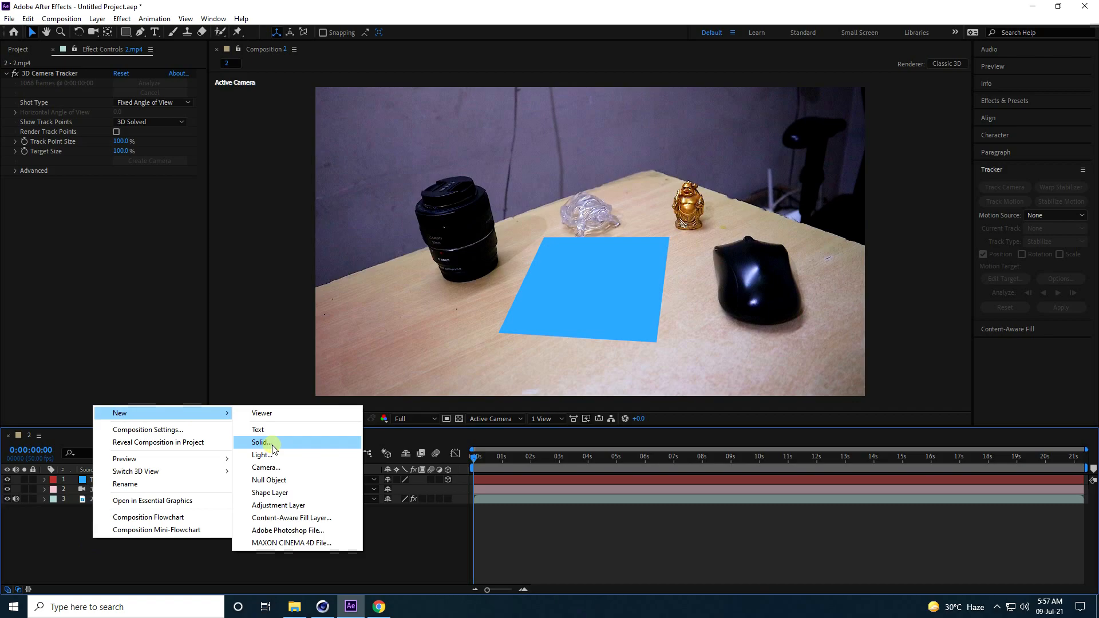
{"action": "left_click", "coordinate": [272, 446]}
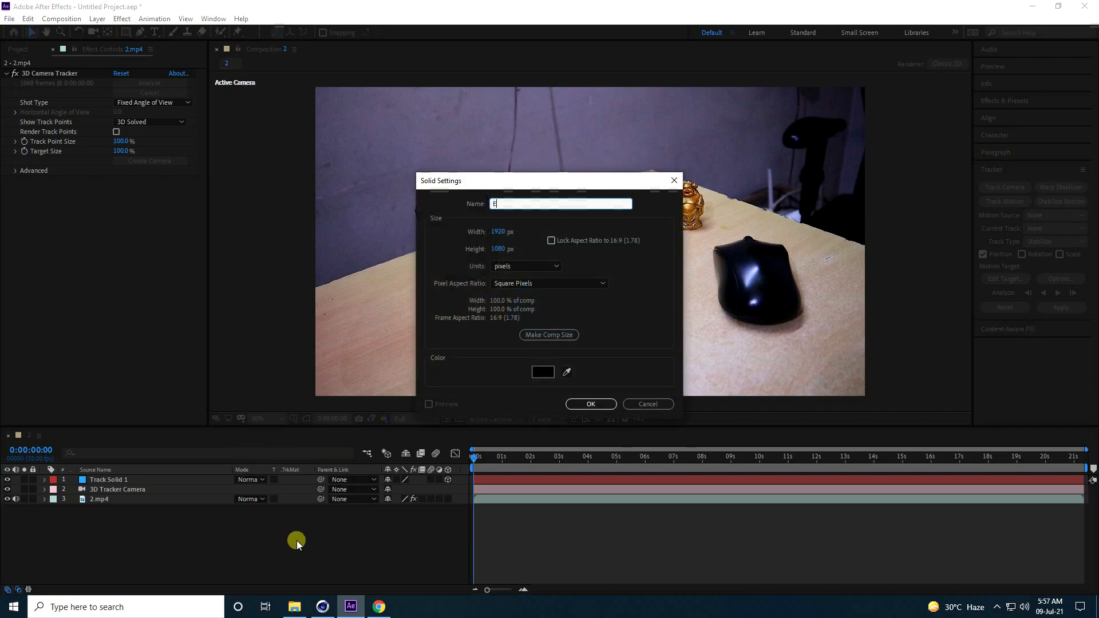
{"action": "left_click", "coordinate": [591, 404]}
Step: Apply the Video Copilot Element effect to the E3D solid and open its Scene Setup
{"action": "left_click", "coordinate": [122, 19]}
{"action": "mouse_move", "coordinate": [235, 400]}
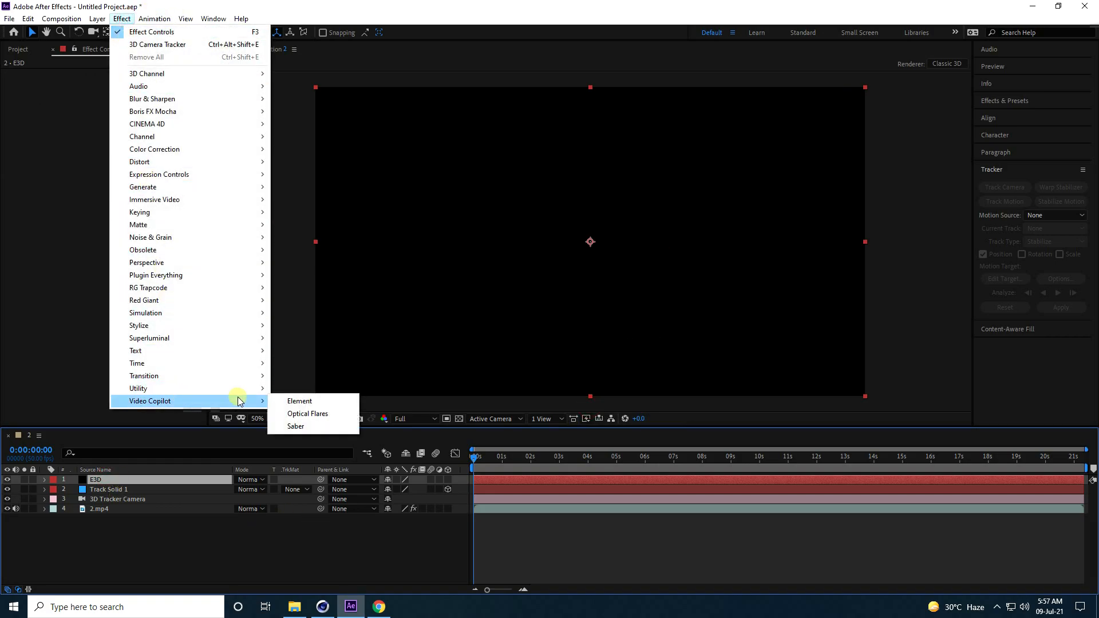
{"action": "left_click", "coordinate": [308, 401]}
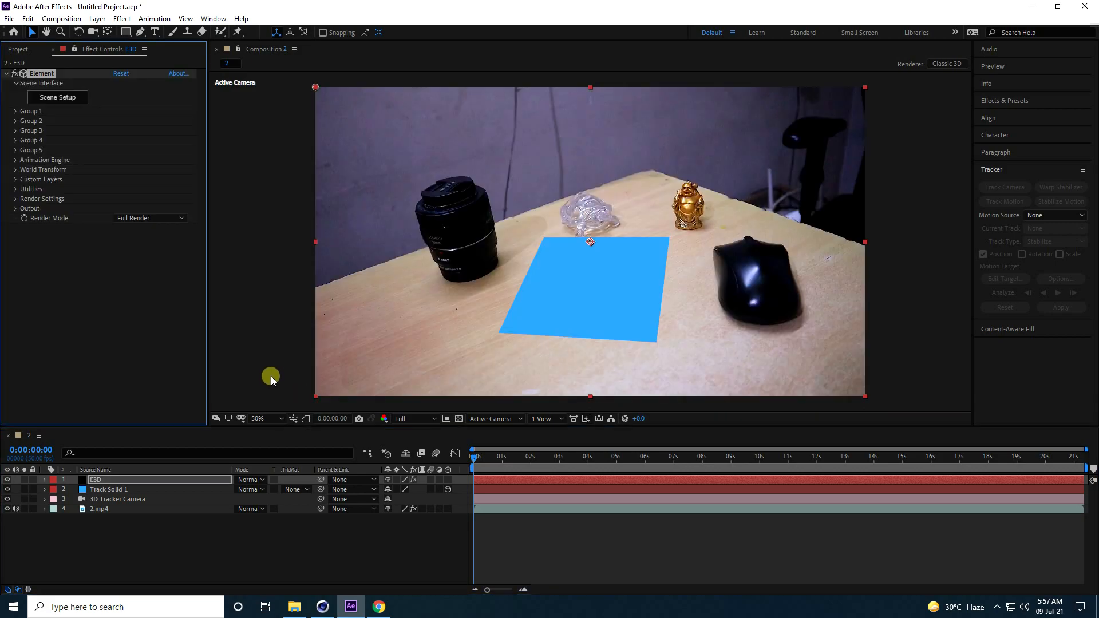
{"action": "left_click", "coordinate": [68, 98]}
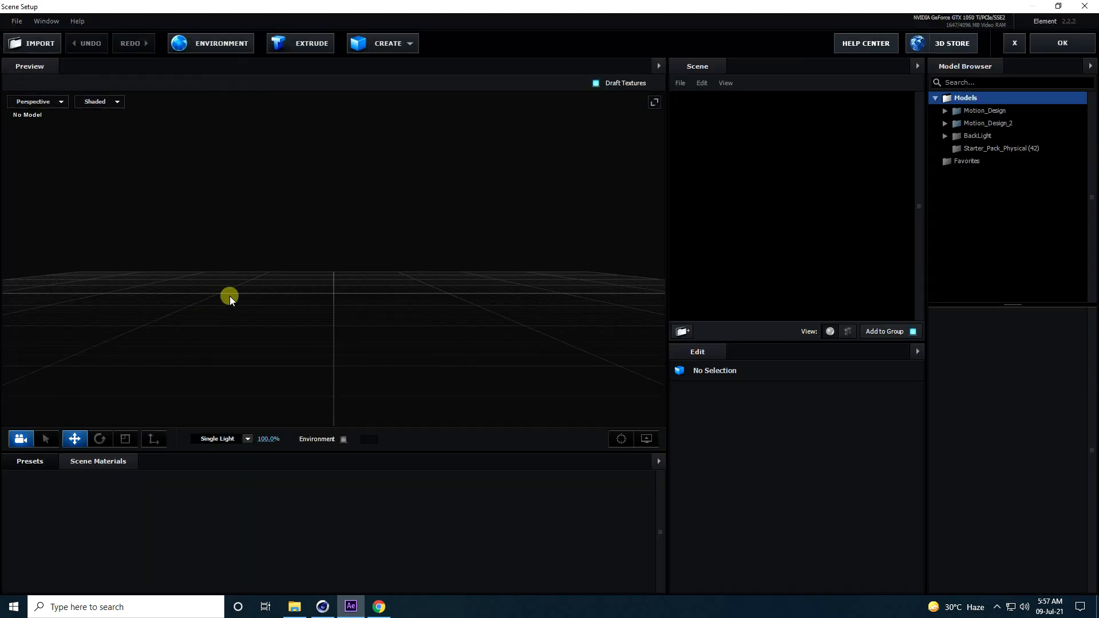
{"action": "left_click_drag", "start_coordinate": [332, 293], "coordinate": [401, 319]}
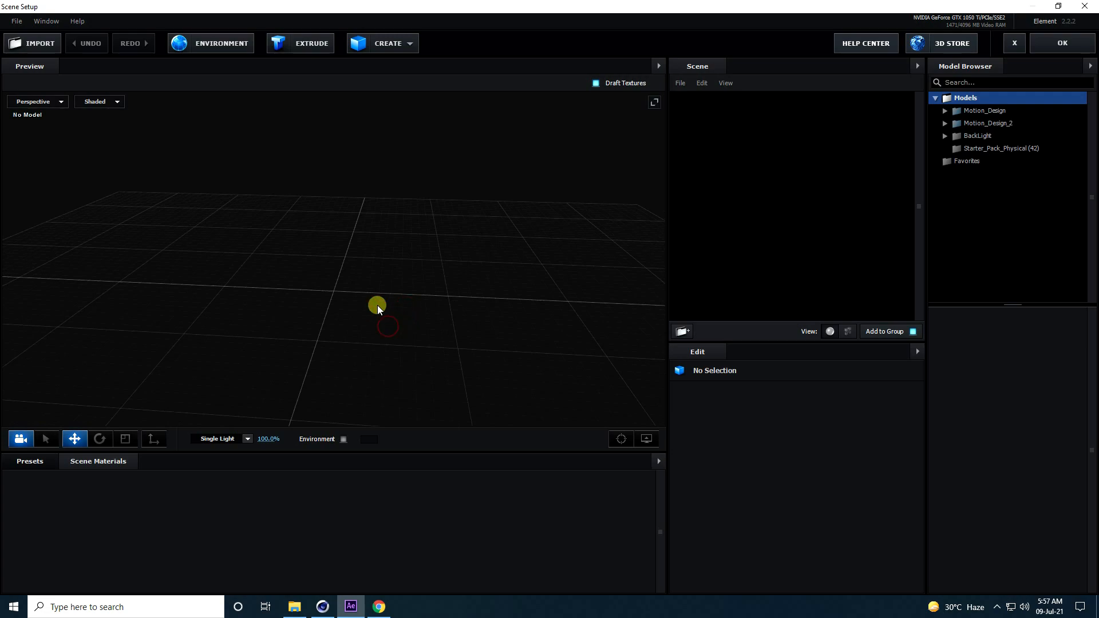
Step: Import the Null_00000 3D sequence from Desktop > New folder with the Physical Shader and Model Center alignment options
{"action": "left_click", "coordinate": [17, 21]}
{"action": "mouse_move", "coordinate": [40, 38]}
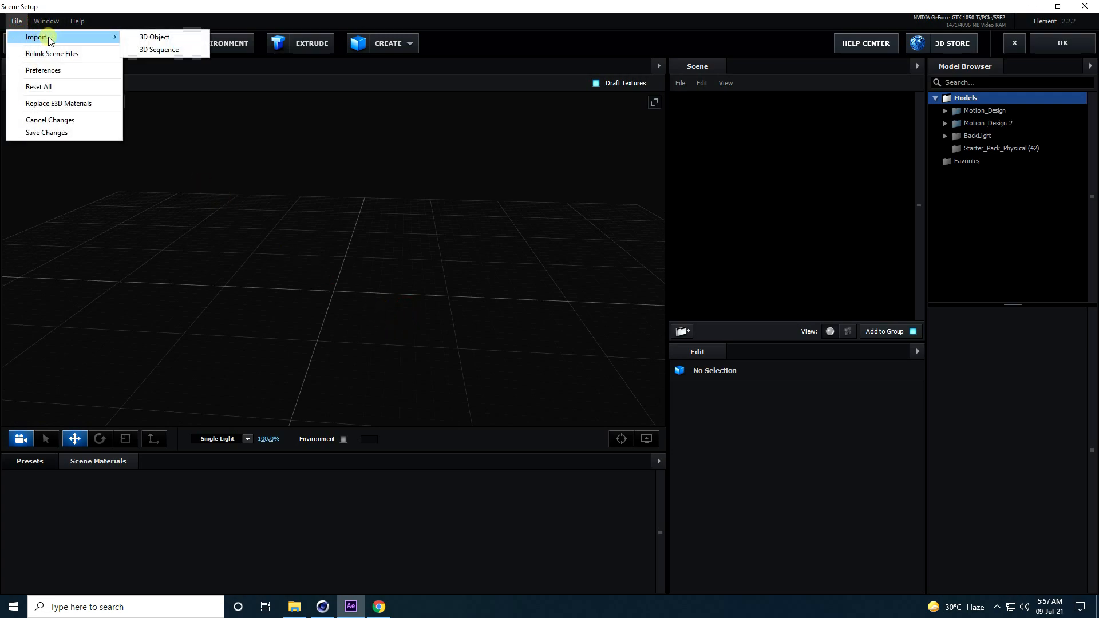
{"action": "left_click", "coordinate": [17, 21]}
{"action": "left_click", "coordinate": [17, 21]}
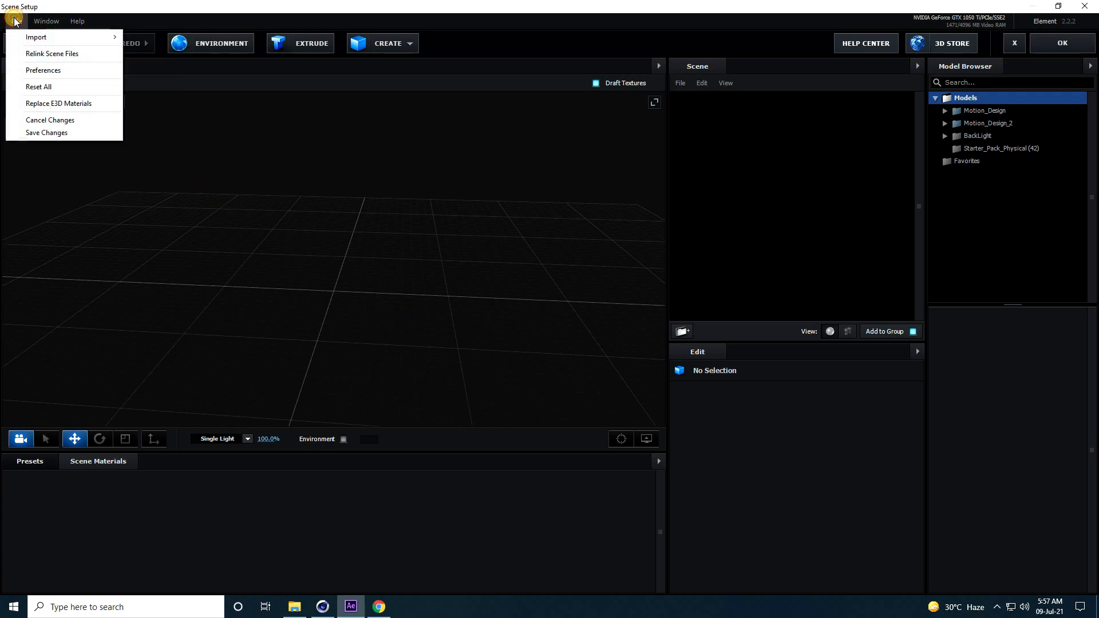
{"action": "mouse_move", "coordinate": [108, 36]}
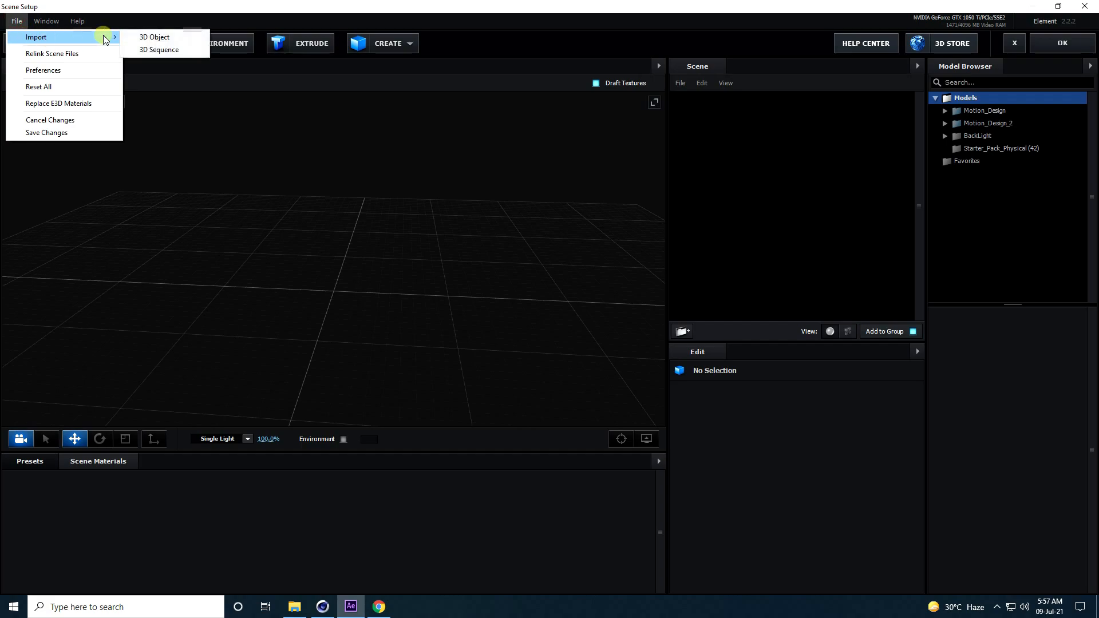
{"action": "left_click", "coordinate": [159, 49]}
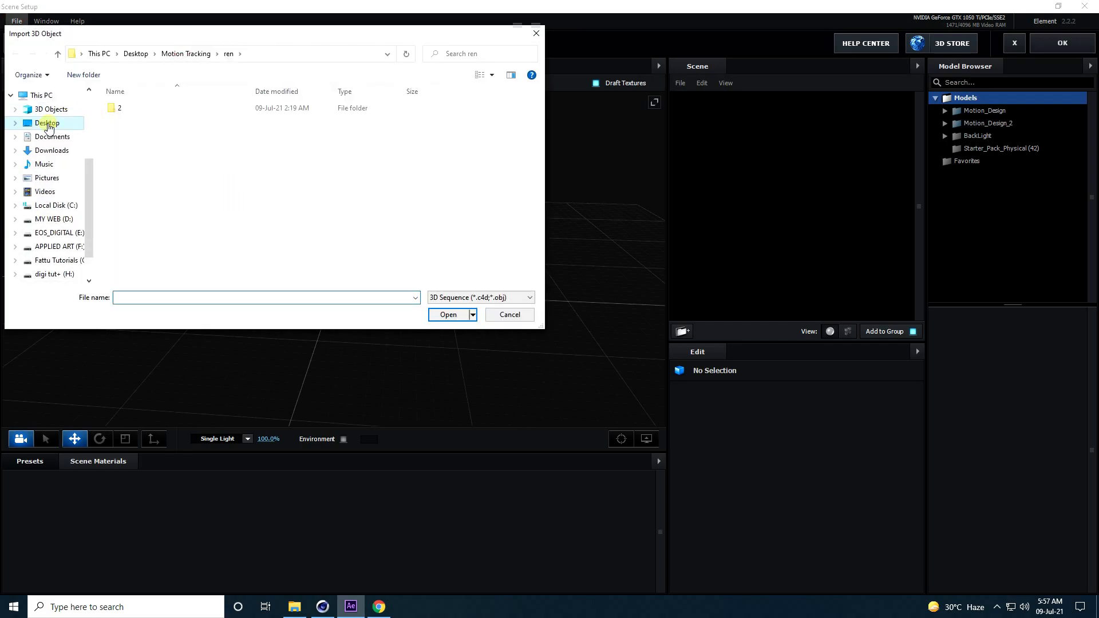
{"action": "left_click", "coordinate": [43, 122]}
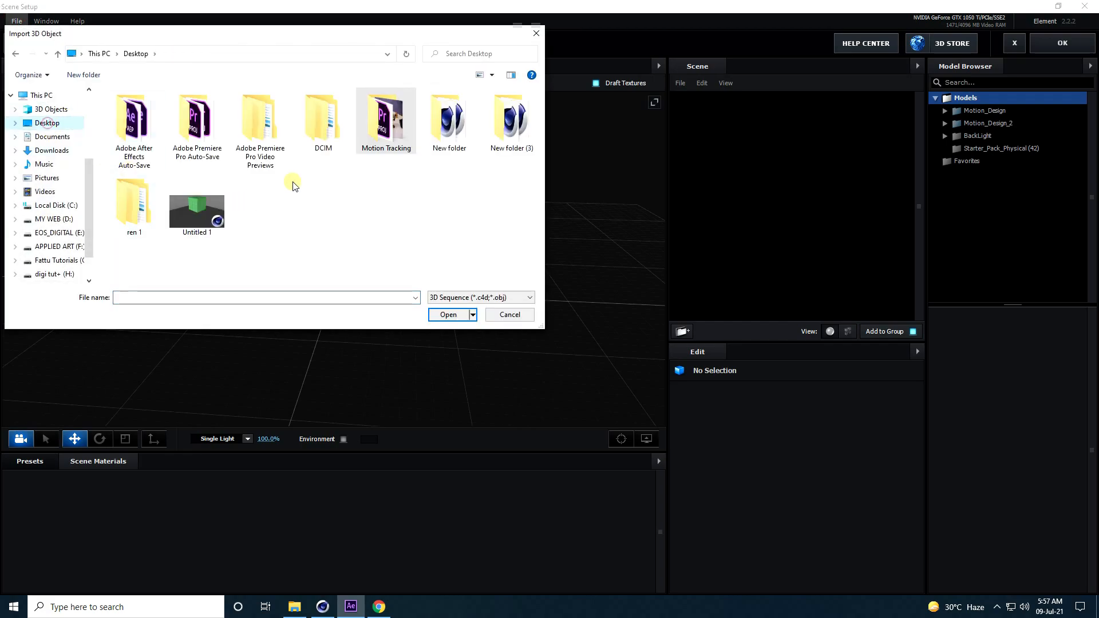
{"action": "double_click", "coordinate": [456, 133]}
{"action": "left_click", "coordinate": [130, 121]}
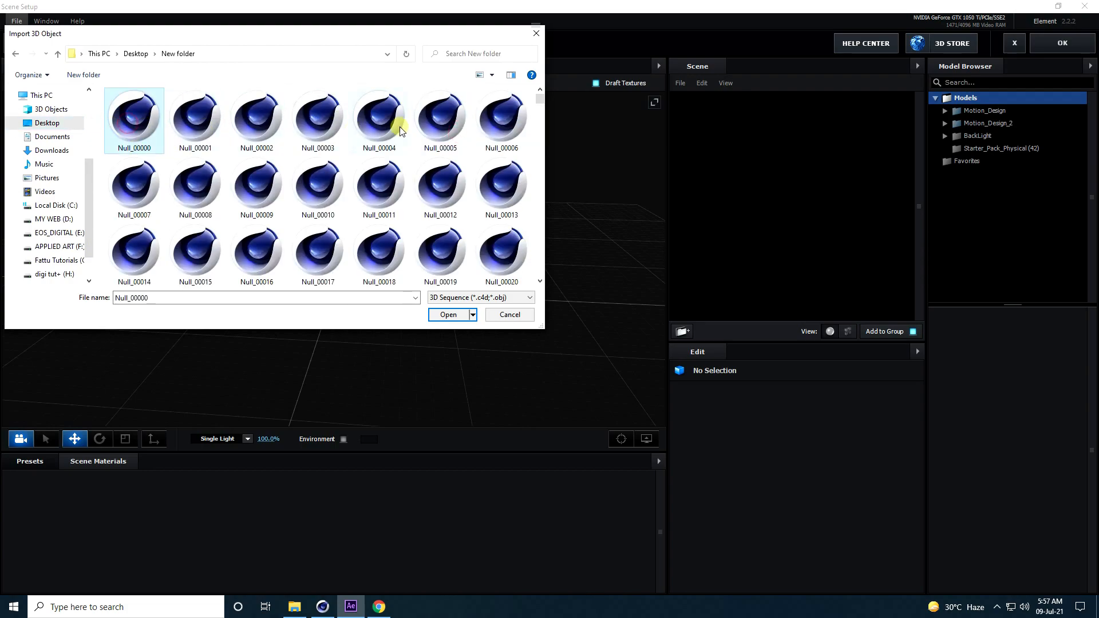
{"action": "scroll", "coordinate": [387, 233], "scroll_direction": "down", "scroll_amount": 3}
{"action": "scroll", "coordinate": [387, 234], "scroll_direction": "up", "scroll_amount": 10}
{"action": "left_click", "coordinate": [451, 316]}
{"action": "left_click_drag", "start_coordinate": [510, 202], "coordinate": [391, 139]}
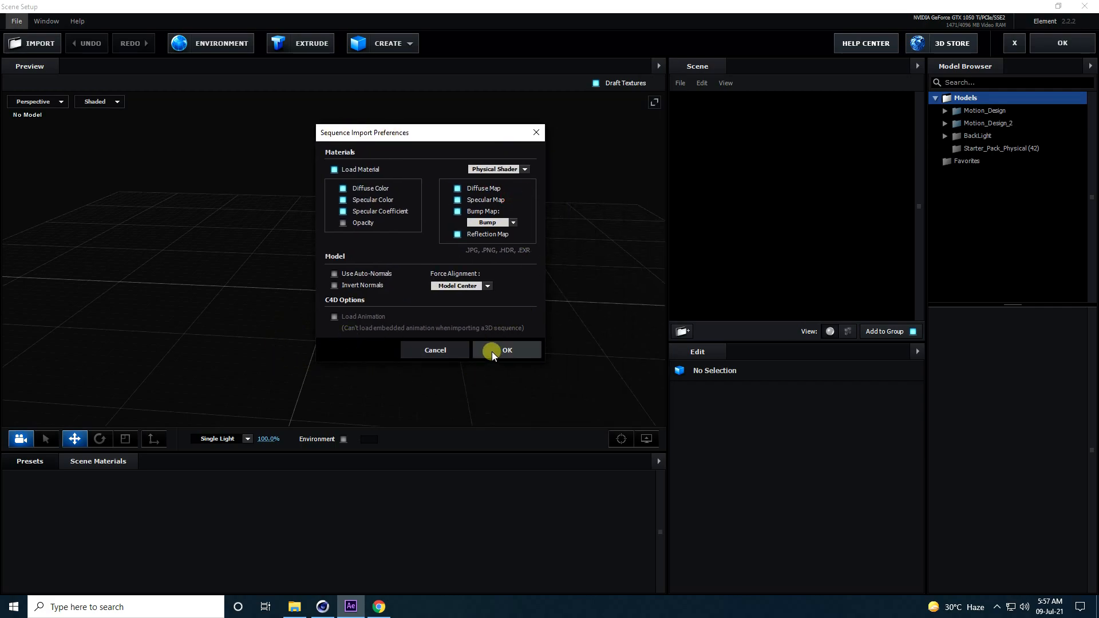
{"action": "left_click", "coordinate": [518, 351]}
Step: Set the imported Null_00000 character sequence's alignment to Bottom
{"action": "left_click_drag", "start_coordinate": [462, 359], "coordinate": [345, 307]}
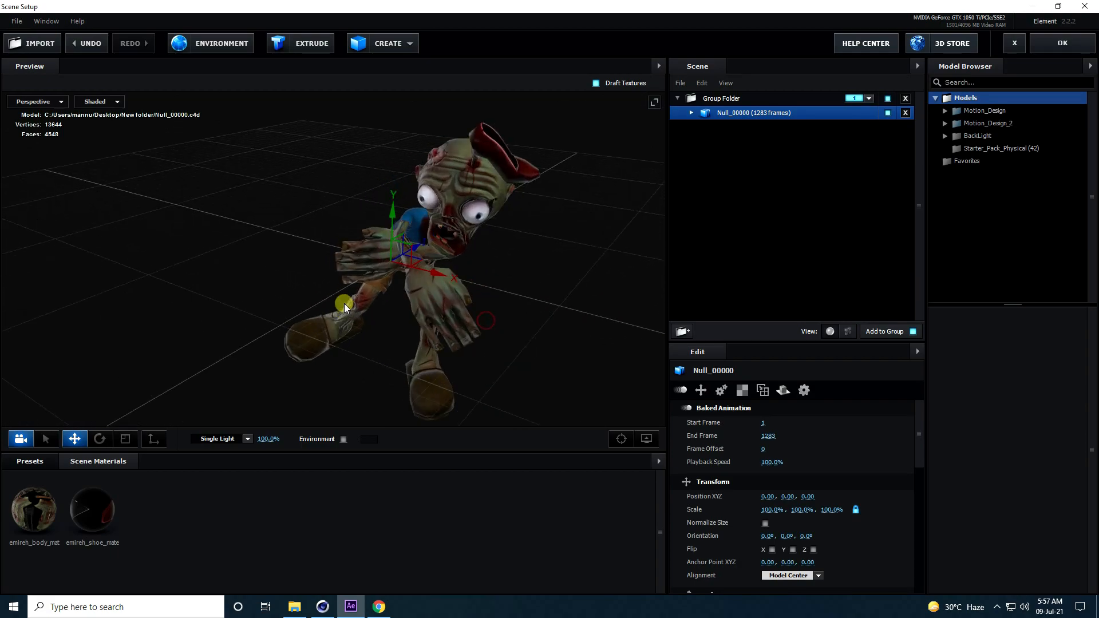
{"action": "left_click", "coordinate": [820, 577]}
{"action": "left_click", "coordinate": [813, 510]}
{"action": "left_click_drag", "start_coordinate": [522, 287], "coordinate": [543, 338]}
Step: Create a plane model under the character's feet and set its scale to 1000%
{"action": "left_click", "coordinate": [410, 43]}
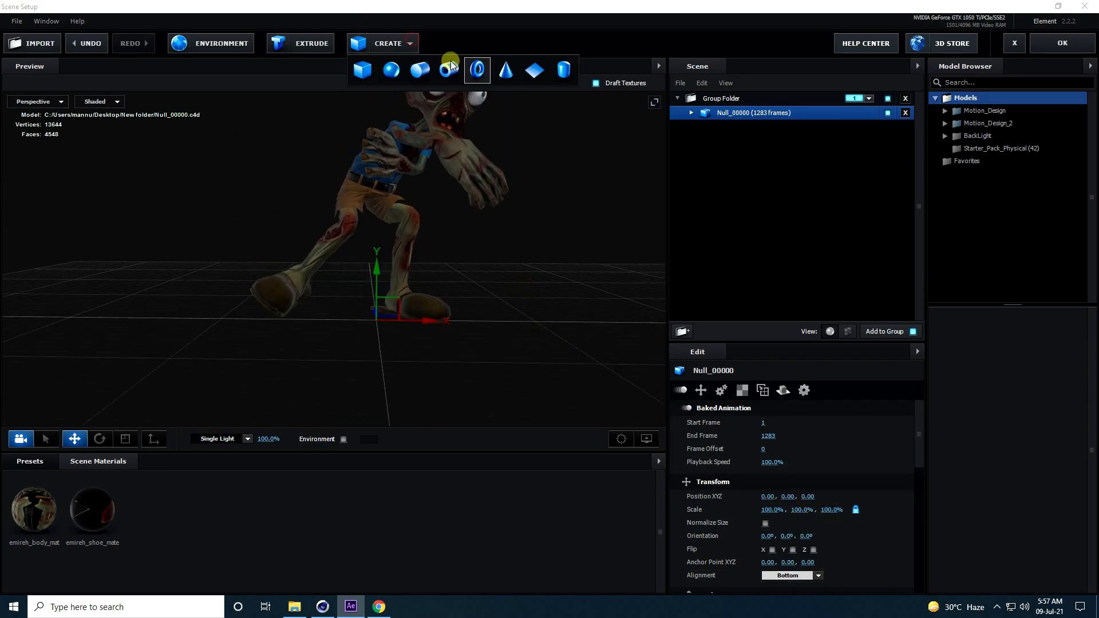
{"action": "left_click", "coordinate": [534, 70]}
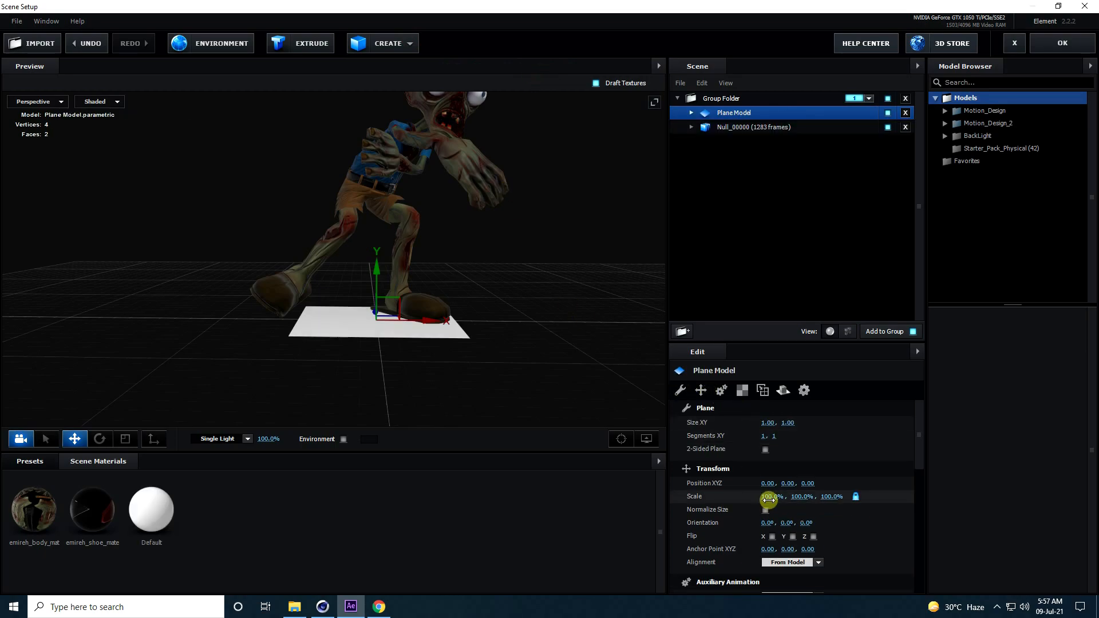
{"action": "left_click", "coordinate": [766, 496]}
{"action": "type", "text": "100"}
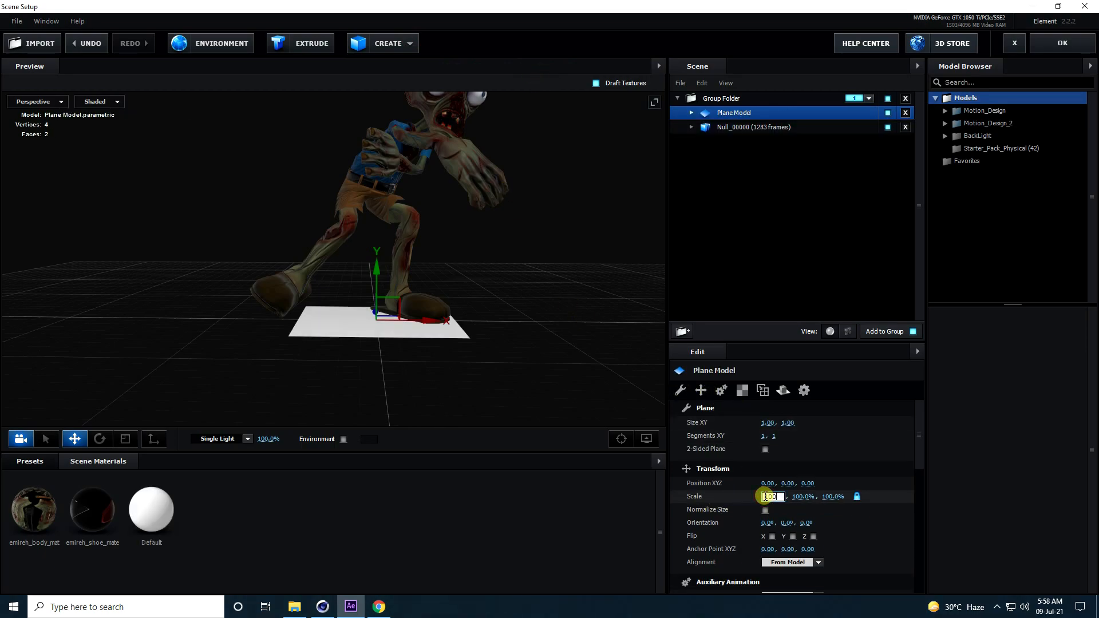
{"action": "type", "text": "0"}
{"action": "key", "text": "Return"}
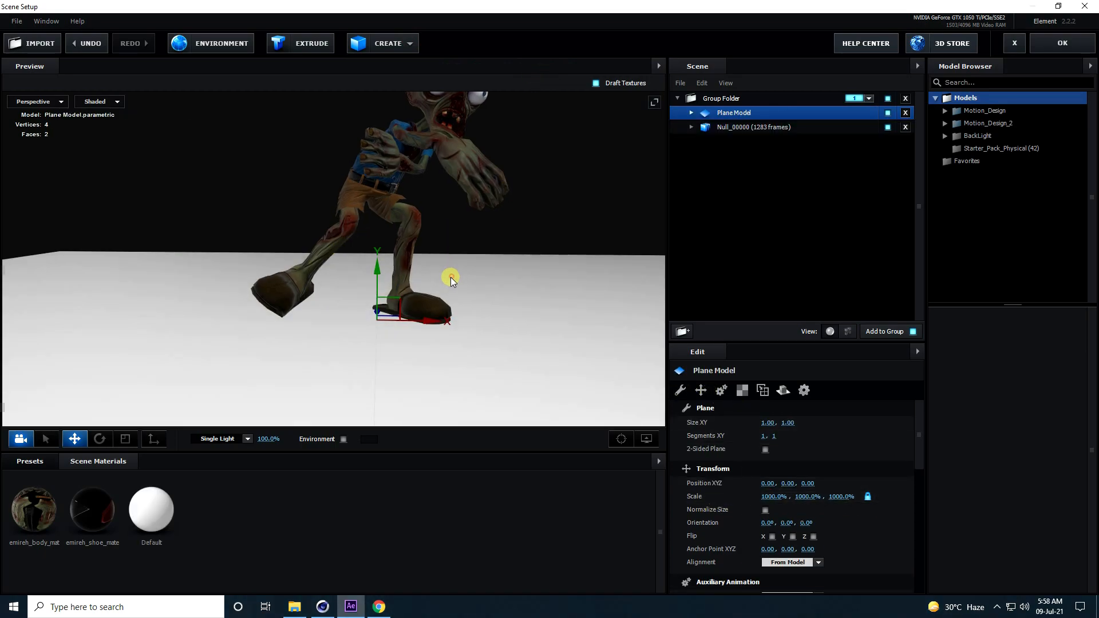
Step: Raise the plane slightly to a Y position of 0.01 and apply the Matte_Shadow physical material to it
{"action": "scroll", "coordinate": [451, 278], "scroll_direction": "up", "scroll_amount": 5}
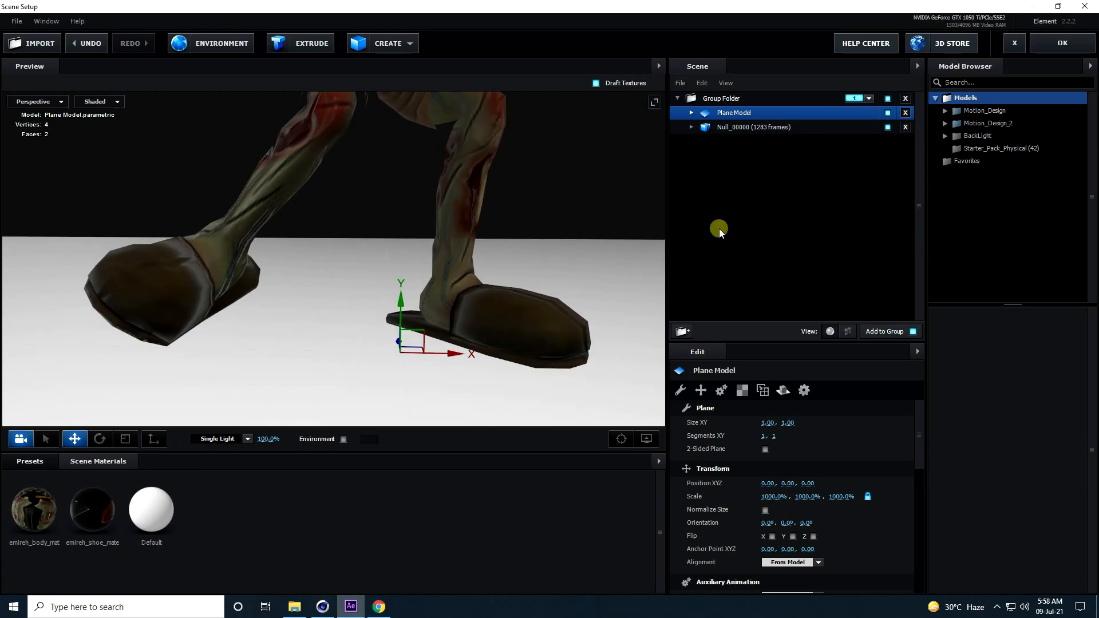
{"action": "left_click_drag", "start_coordinate": [399, 303], "coordinate": [399, 299]}
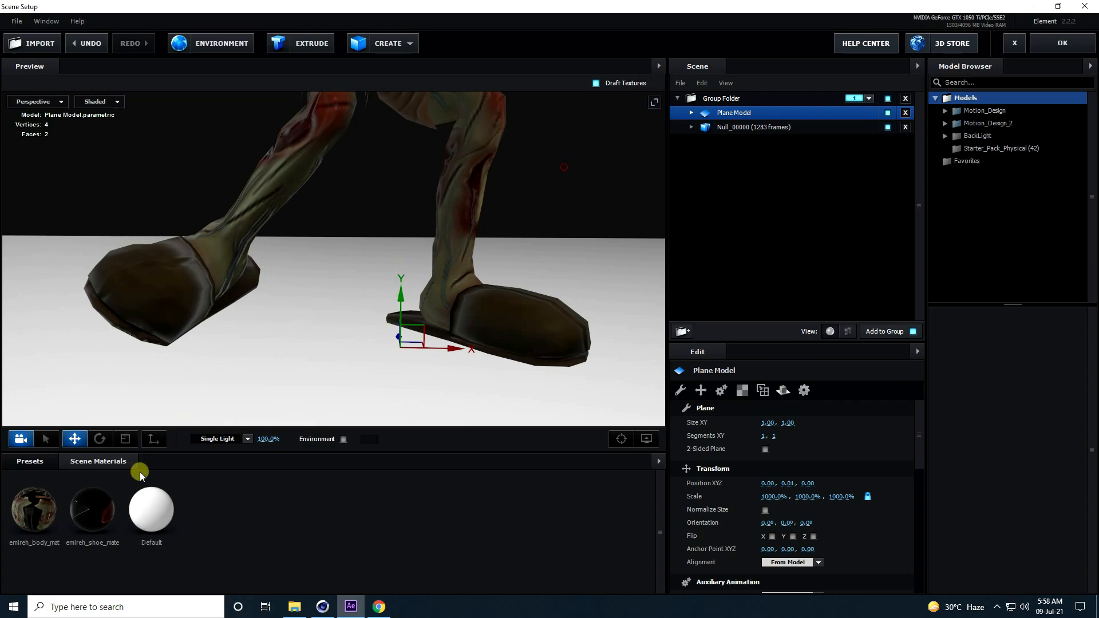
{"action": "left_click", "coordinate": [33, 464]}
{"action": "left_click", "coordinate": [49, 527]}
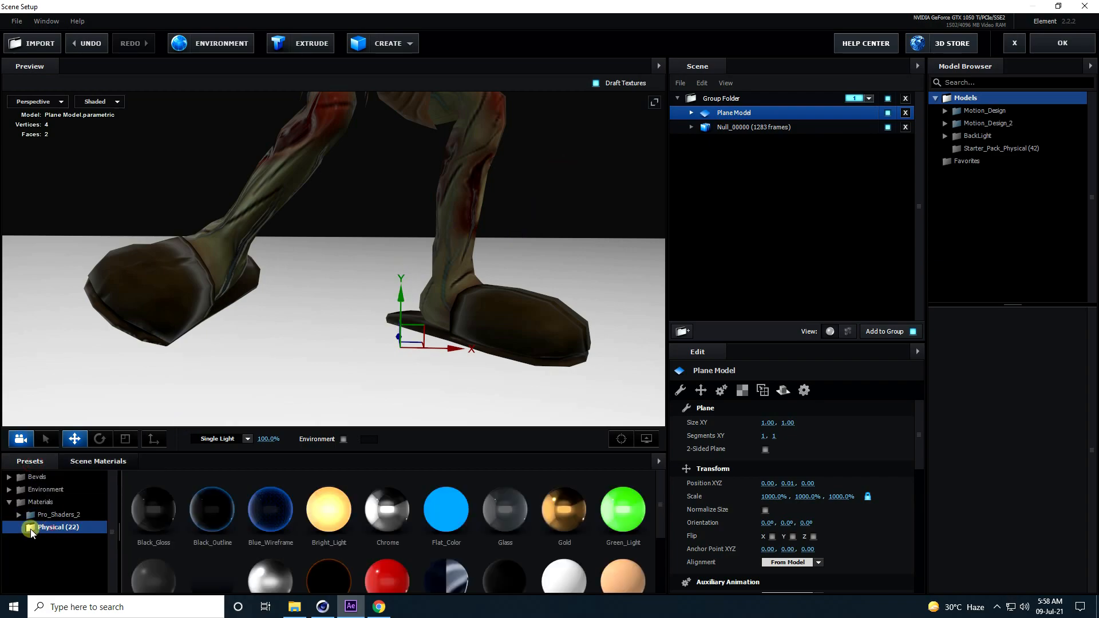
{"action": "scroll", "coordinate": [252, 509], "scroll_direction": "down", "scroll_amount": 2}
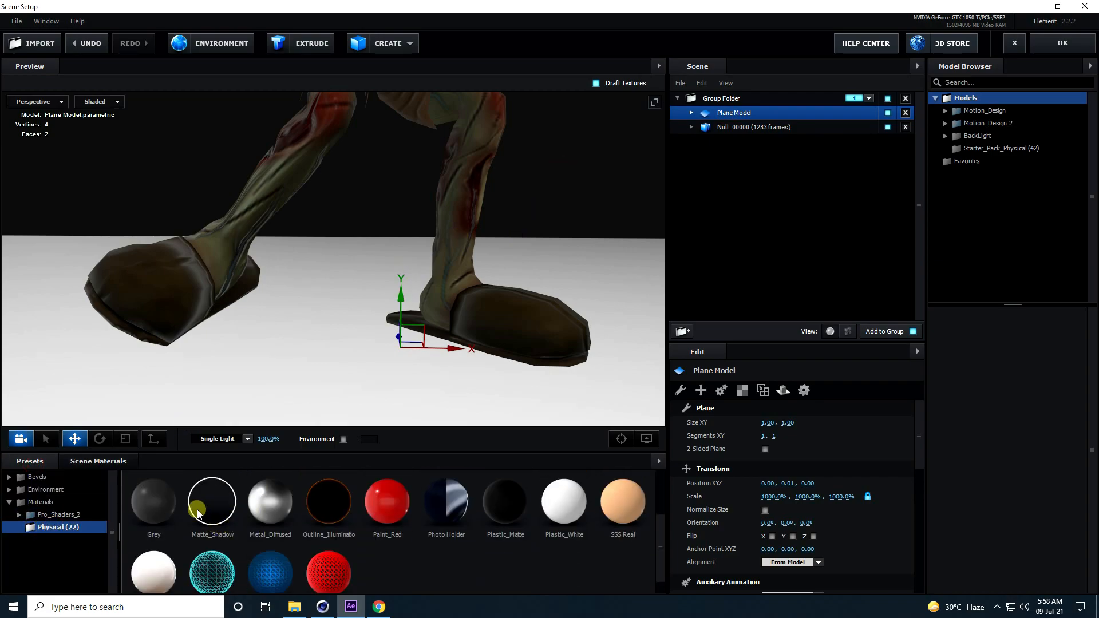
{"action": "left_click_drag", "start_coordinate": [197, 518], "coordinate": [303, 344]}
{"action": "left_click_drag", "start_coordinate": [394, 314], "coordinate": [447, 323]}
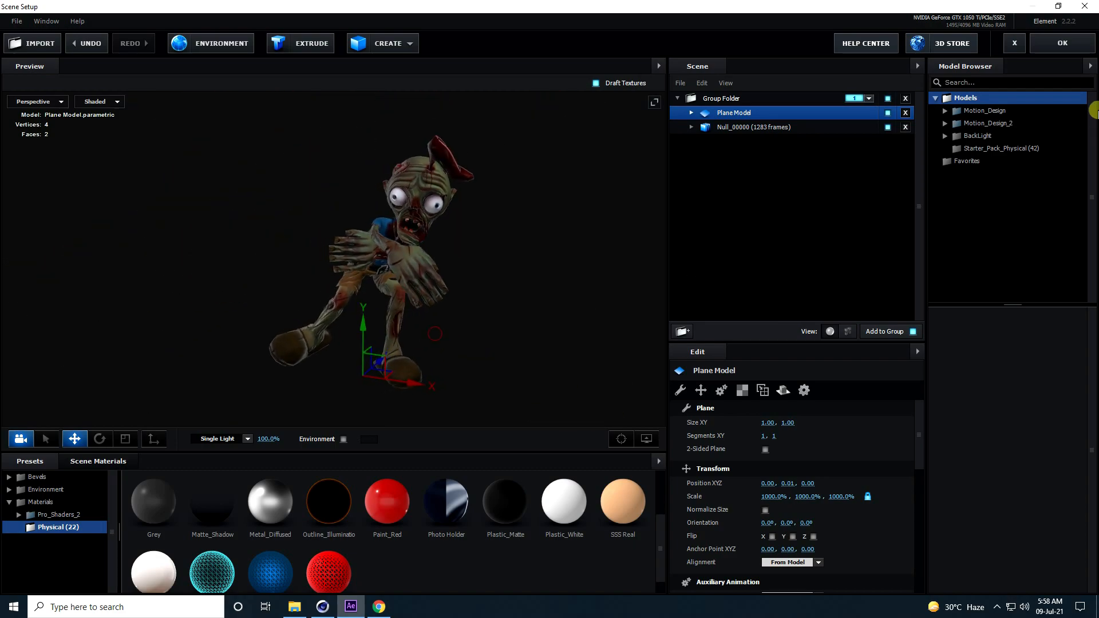
Step: Accept the Element scene, preview the character animation over the footage, and return to the first frame
{"action": "left_click", "coordinate": [1074, 46]}
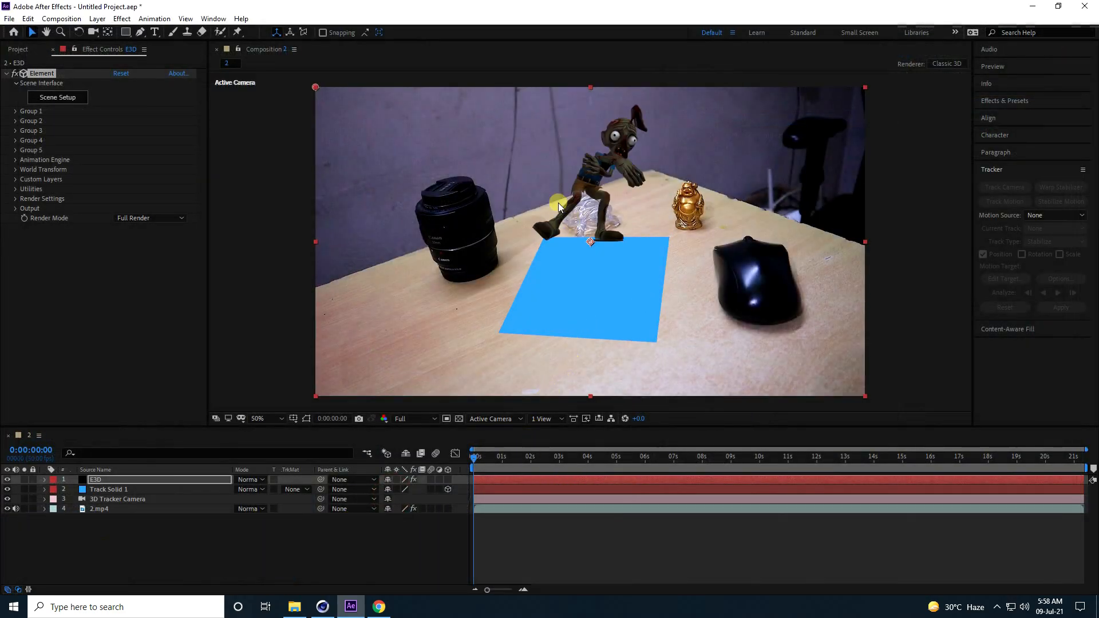
{"action": "key", "text": "space"}
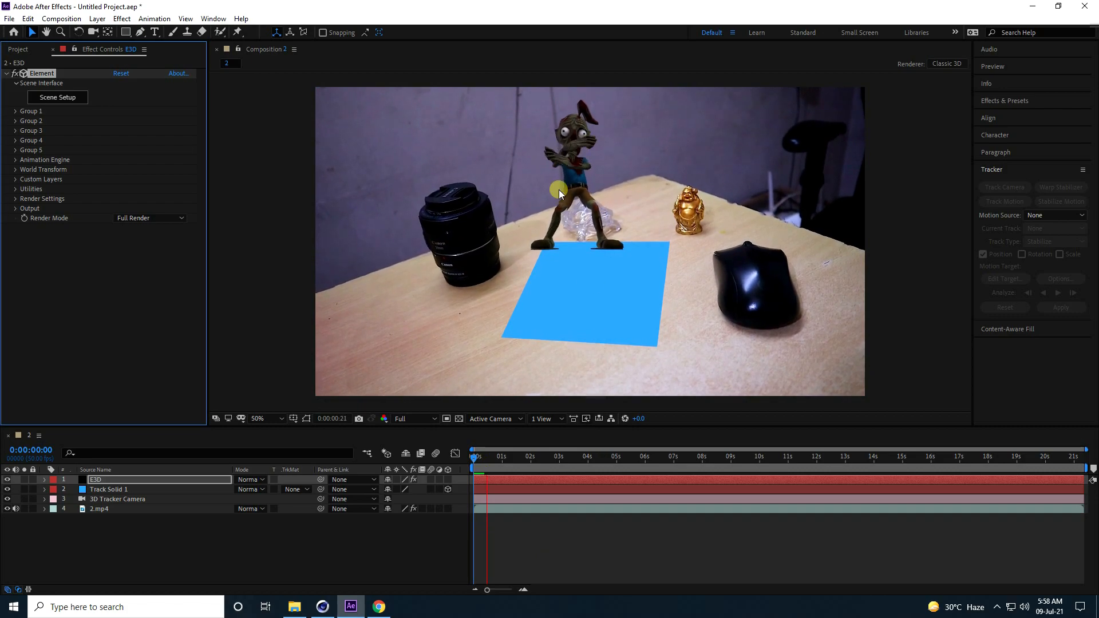
{"action": "key", "text": "space"}
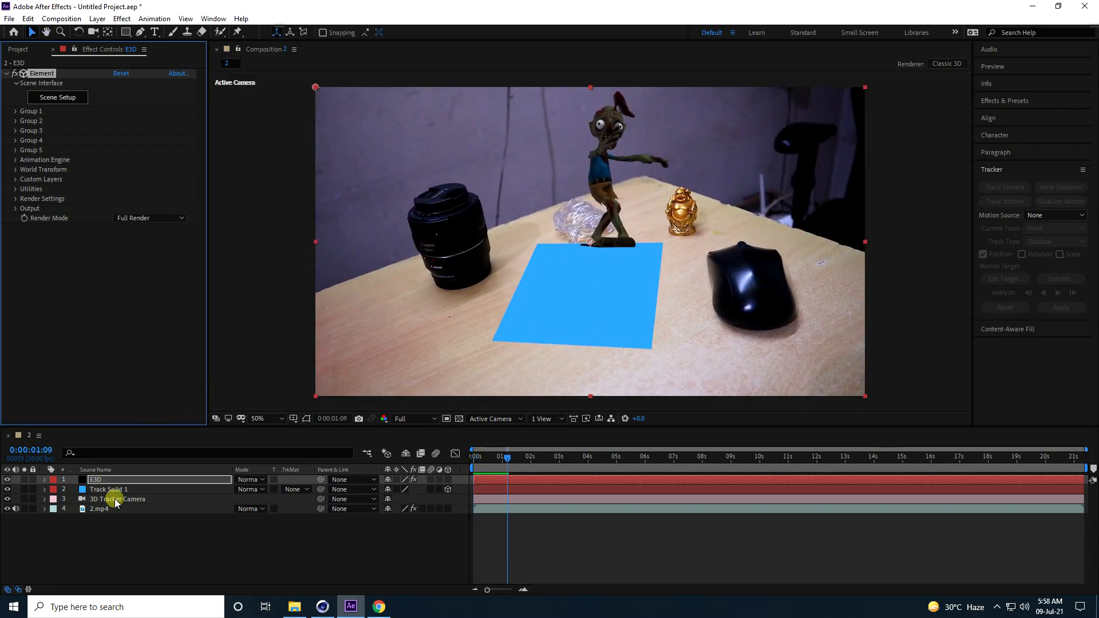
{"action": "key", "text": "Home"}
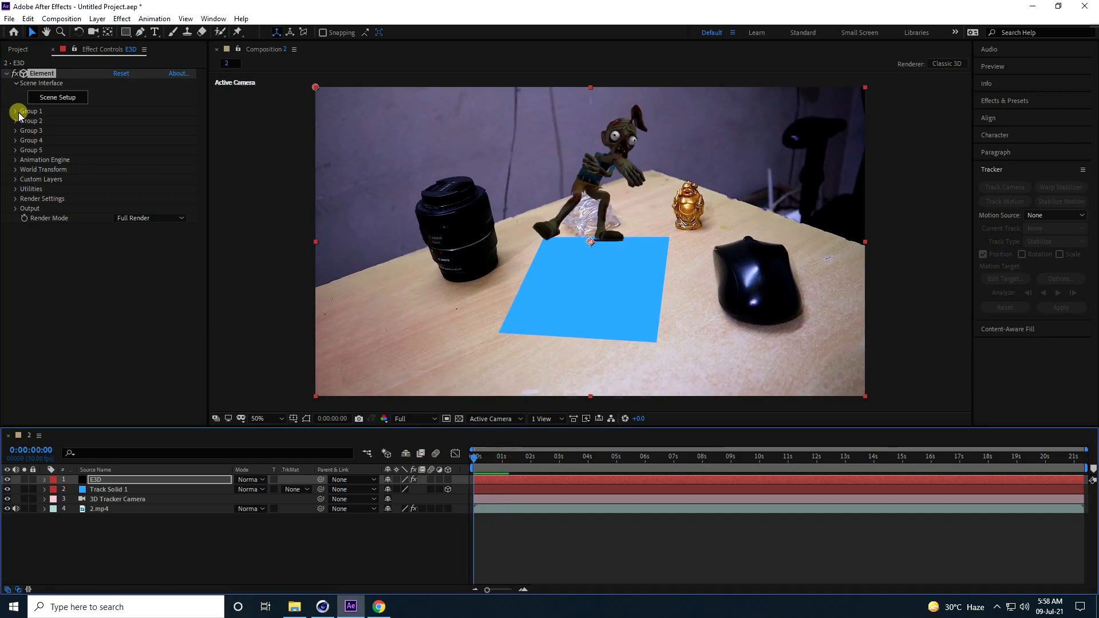
Step: Create a group null for Group 1 from the Element effect's group utilities
{"action": "left_click", "coordinate": [16, 111]}
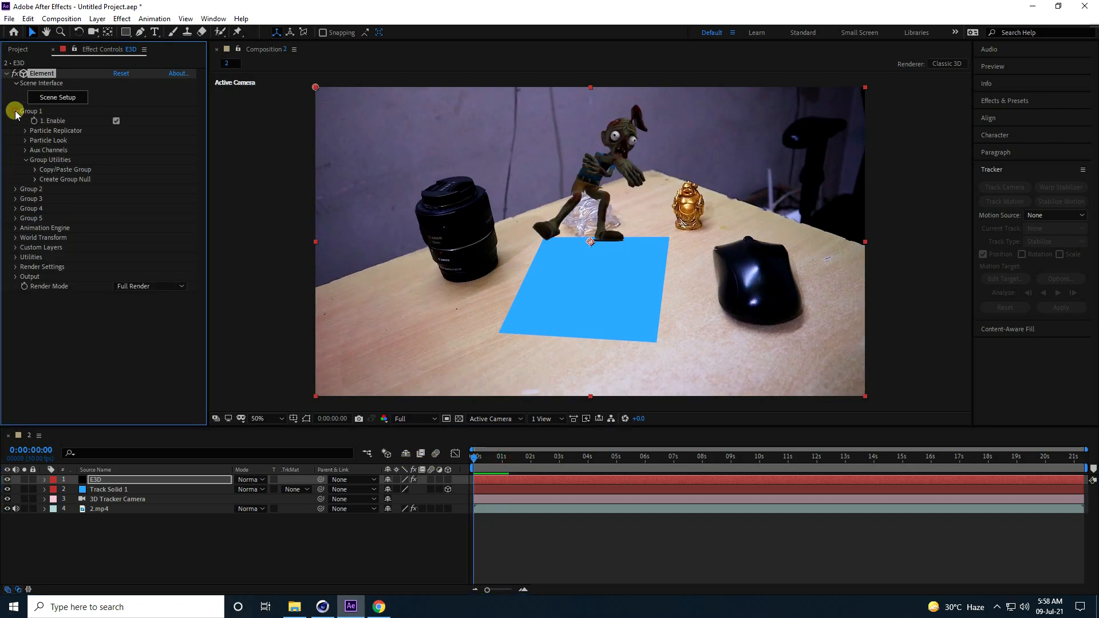
{"action": "left_click", "coordinate": [35, 179]}
{"action": "left_click", "coordinate": [68, 193]}
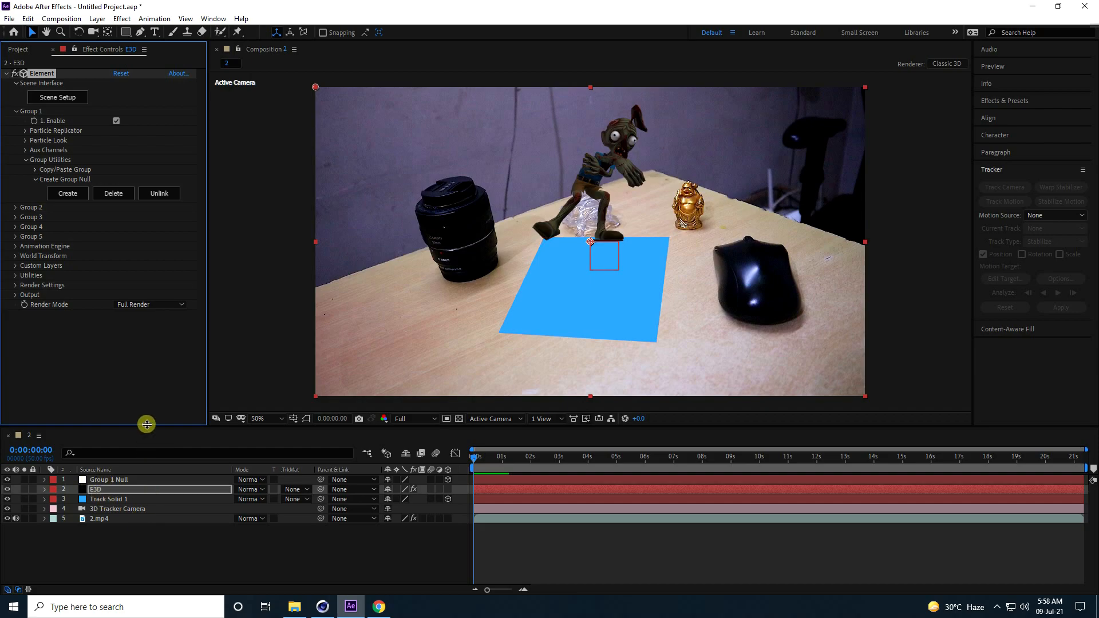
Step: Copy Track Solid 1's orientation of 307.0°, 9.4°, 12.3° onto the Group 1 Null layer
{"action": "left_click_drag", "start_coordinate": [146, 426], "coordinate": [170, 317]}
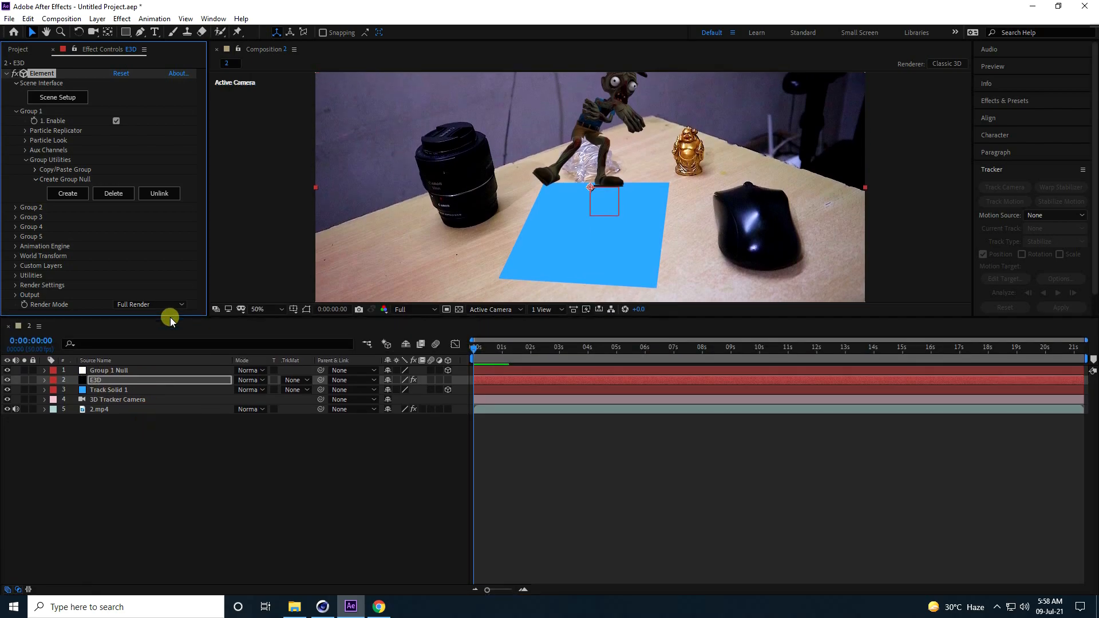
{"action": "left_click", "coordinate": [49, 393]}
{"action": "left_click", "coordinate": [45, 390]}
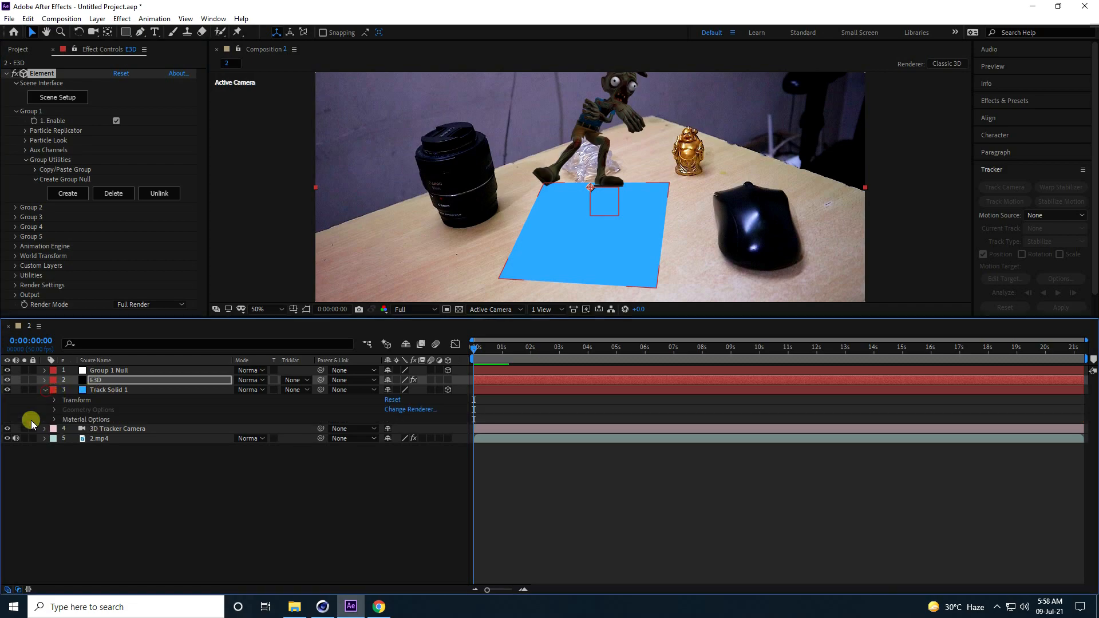
{"action": "left_click", "coordinate": [54, 400]}
{"action": "left_click", "coordinate": [45, 370]}
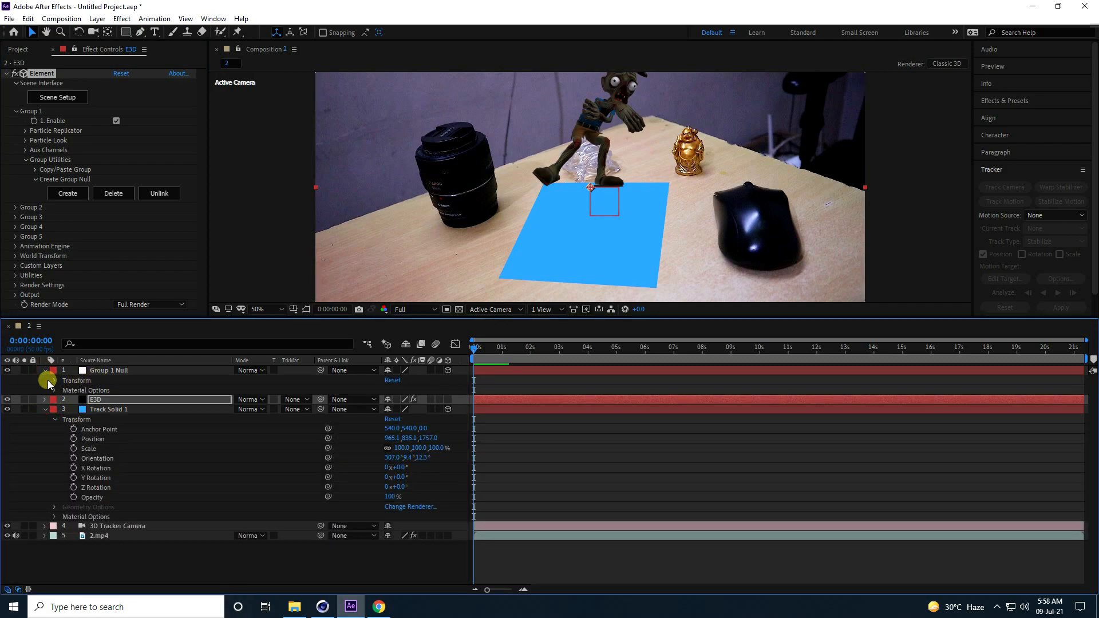
{"action": "left_click", "coordinate": [54, 381]}
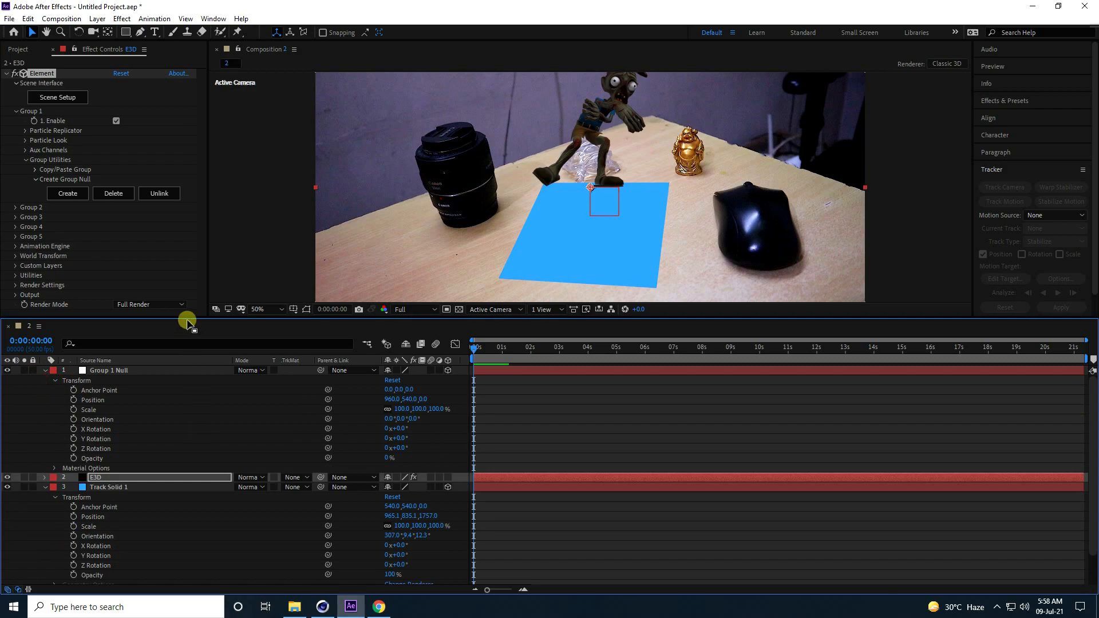
{"action": "left_click_drag", "start_coordinate": [188, 318], "coordinate": [189, 308]}
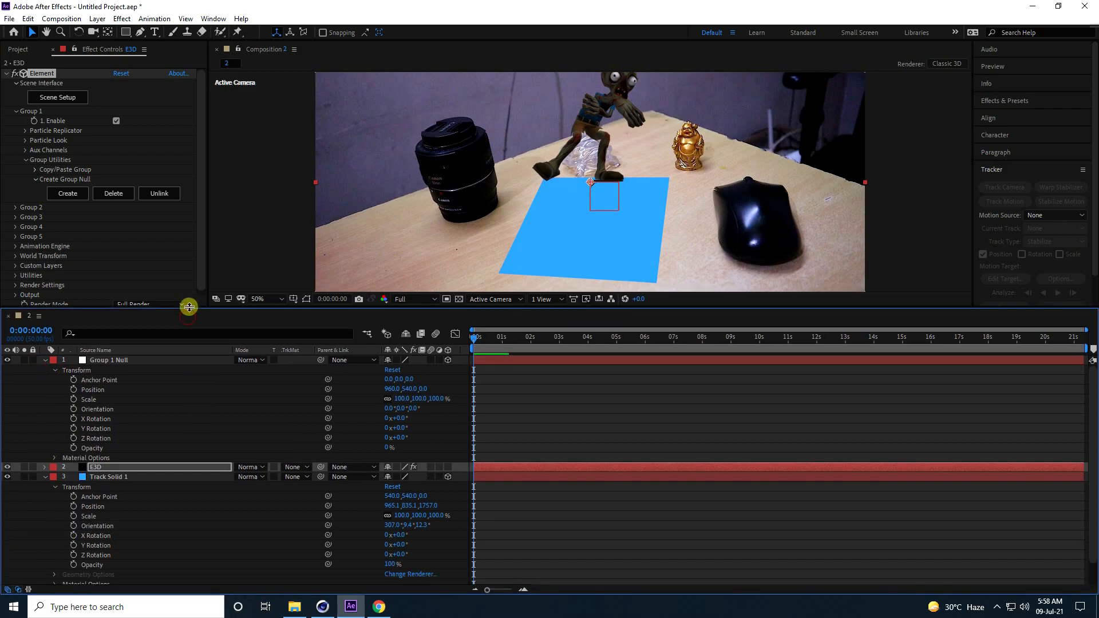
{"action": "left_click", "coordinate": [90, 526]}
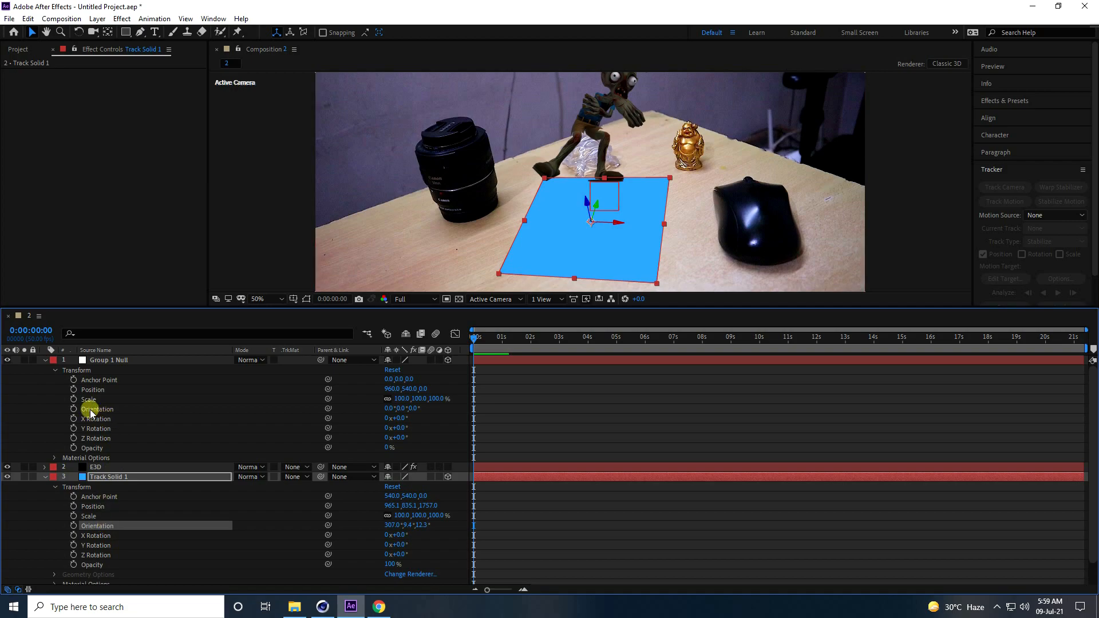
{"action": "left_click", "coordinate": [114, 409]}
{"action": "key", "text": "ctrl+v"}
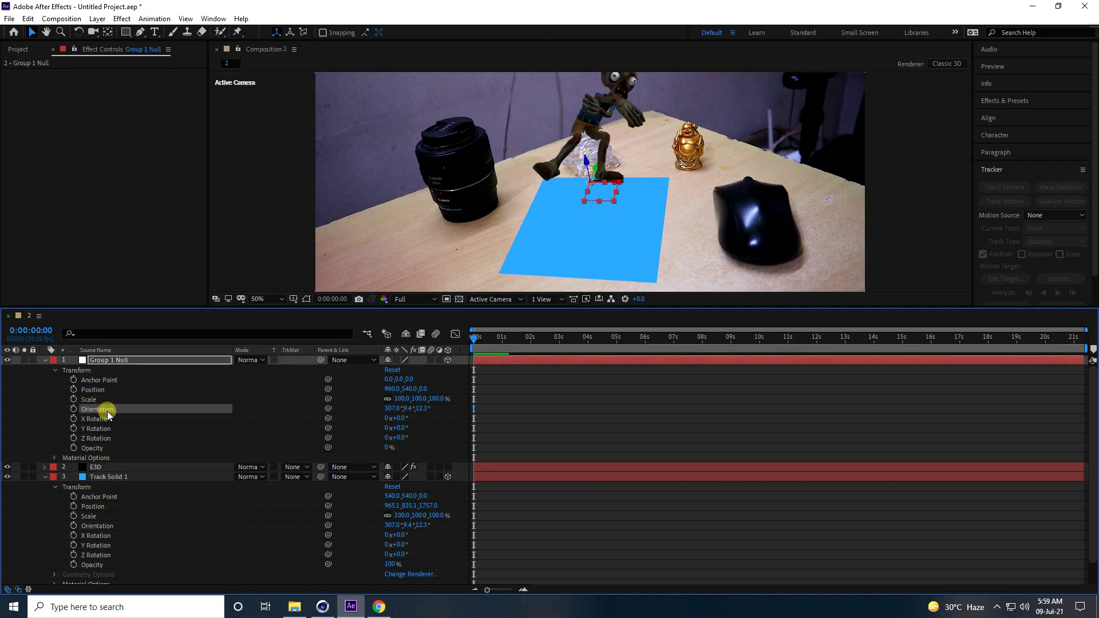
Step: Copy Track Solid 1's position of 965.1, 835.1, 1757.0 onto Group 1 Null and collapse both layers' properties
{"action": "left_click", "coordinate": [87, 507]}
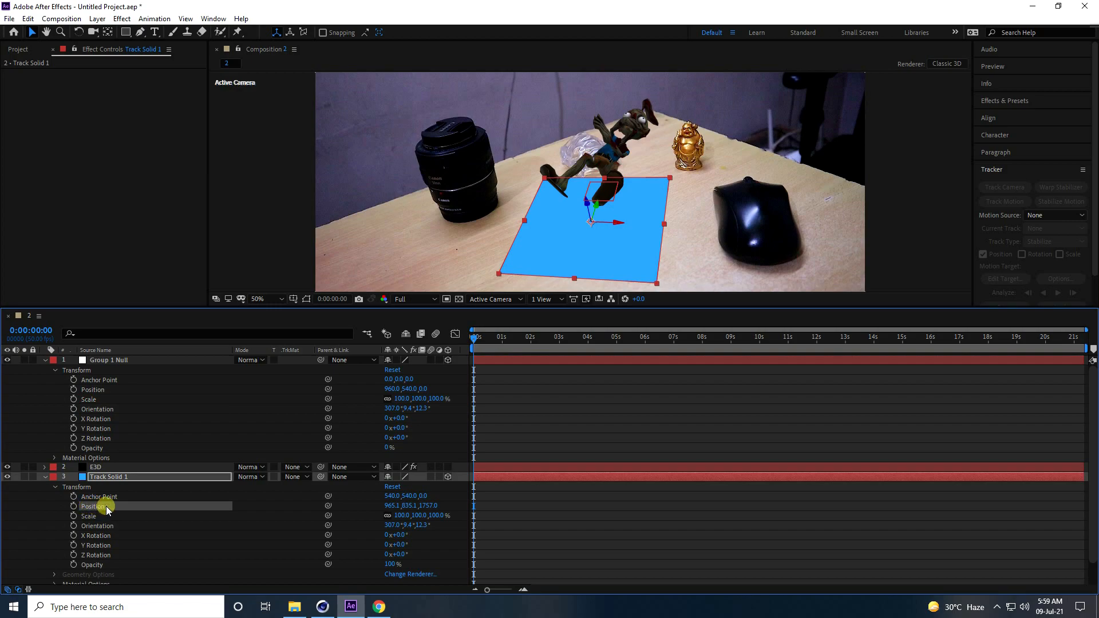
{"action": "left_click", "coordinate": [91, 390]}
{"action": "key", "text": "ctrl+v"}
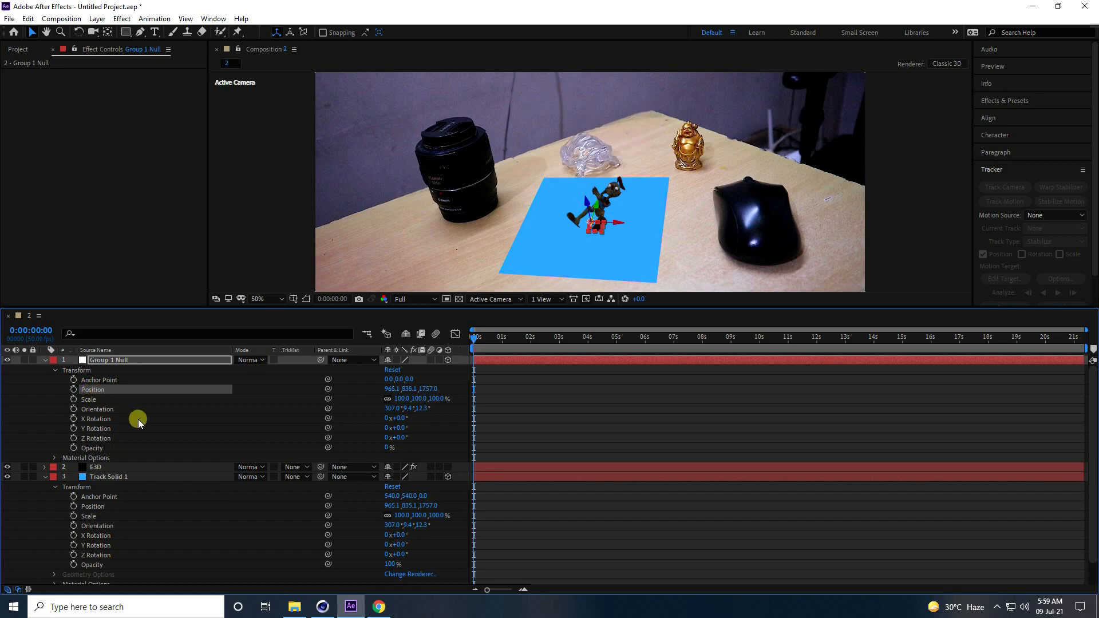
{"action": "left_click_drag", "start_coordinate": [153, 306], "coordinate": [149, 386]}
{"action": "left_click", "coordinate": [43, 438]}
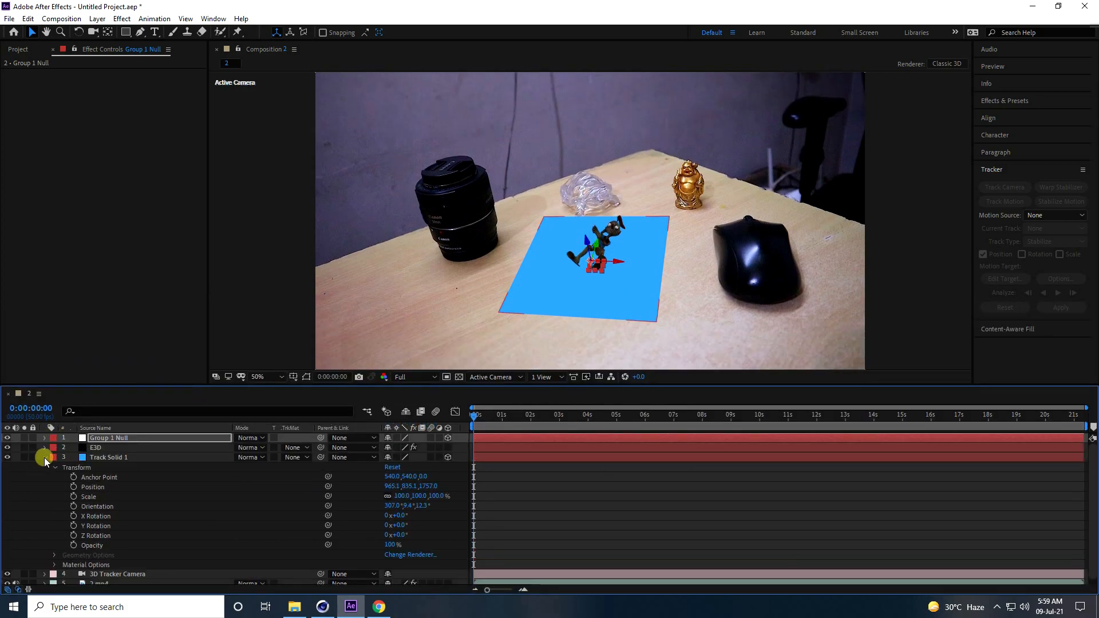
{"action": "left_click", "coordinate": [46, 457]}
Step: Set Group 1's particle X rotation to 90° in the E3D layer's Element effect
{"action": "left_click", "coordinate": [114, 449]}
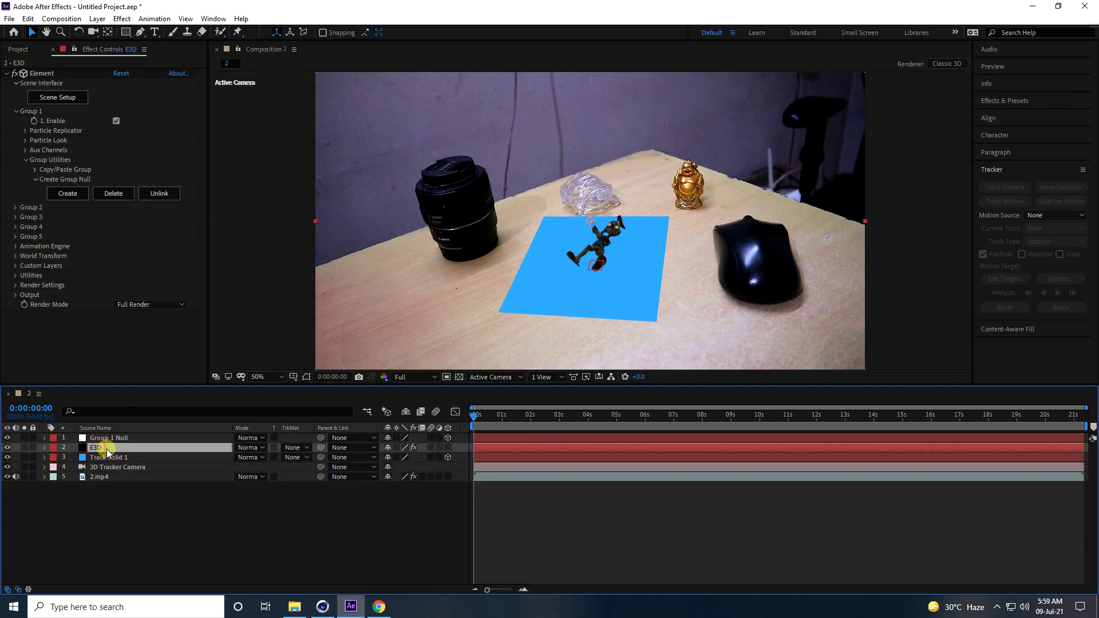
{"action": "left_click", "coordinate": [26, 140]}
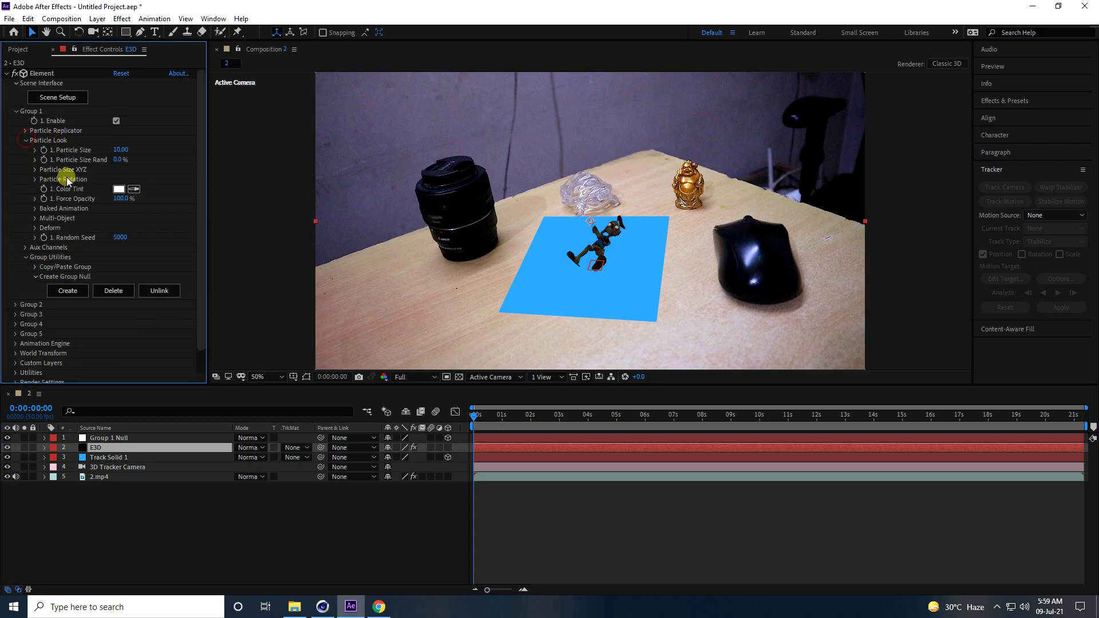
{"action": "left_click", "coordinate": [36, 178]}
{"action": "left_click_drag", "start_coordinate": [127, 198], "coordinate": [174, 197]}
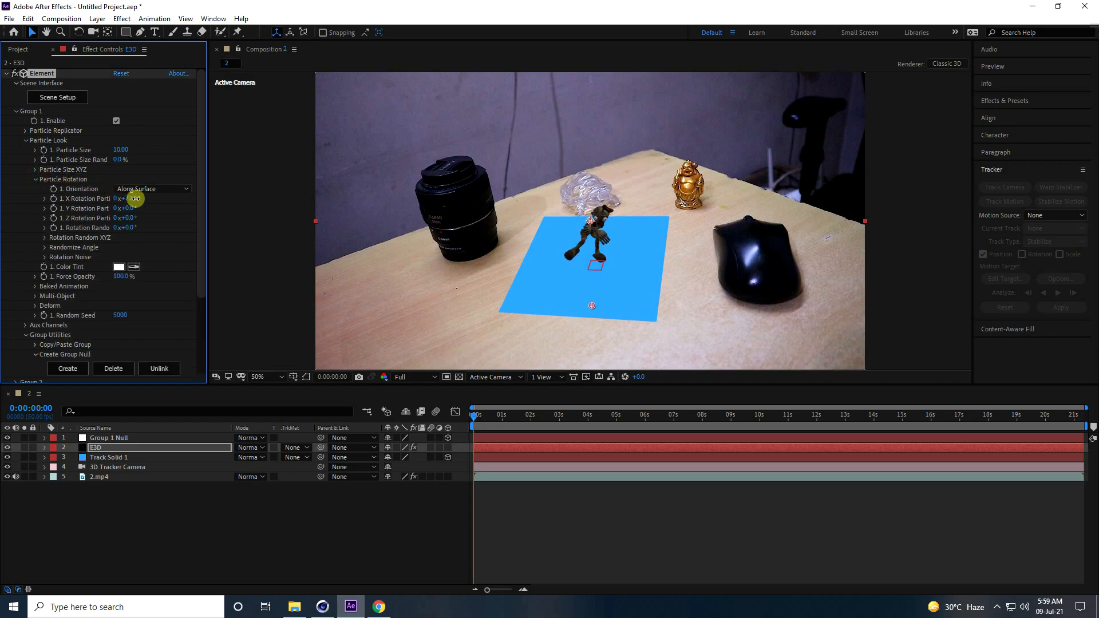
{"action": "key", "text": "Return"}
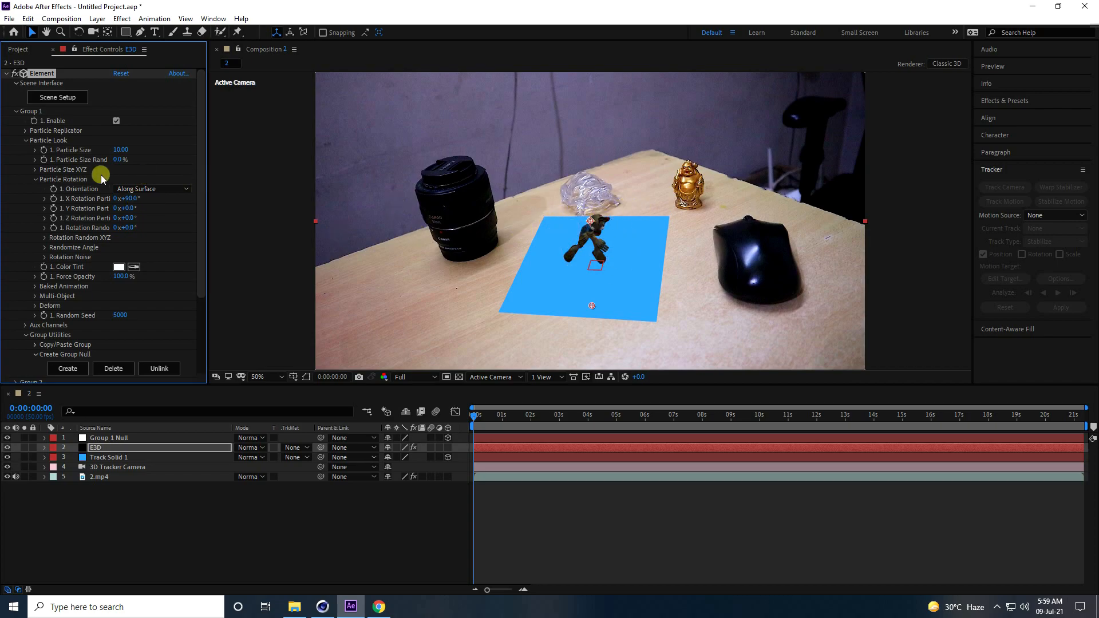
Step: Enlarge the character by setting Group 1's particle size to 20
{"action": "left_click_drag", "start_coordinate": [118, 149], "coordinate": [163, 143]}
{"action": "left_click", "coordinate": [121, 149]}
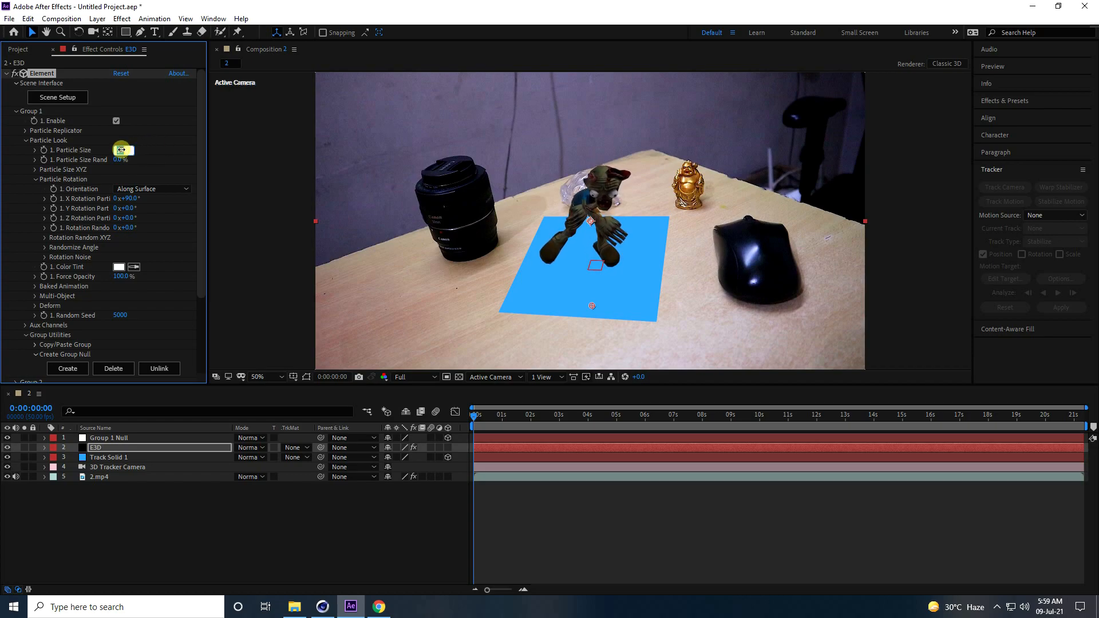
{"action": "type", "text": "20"}
{"action": "key", "text": "Return"}
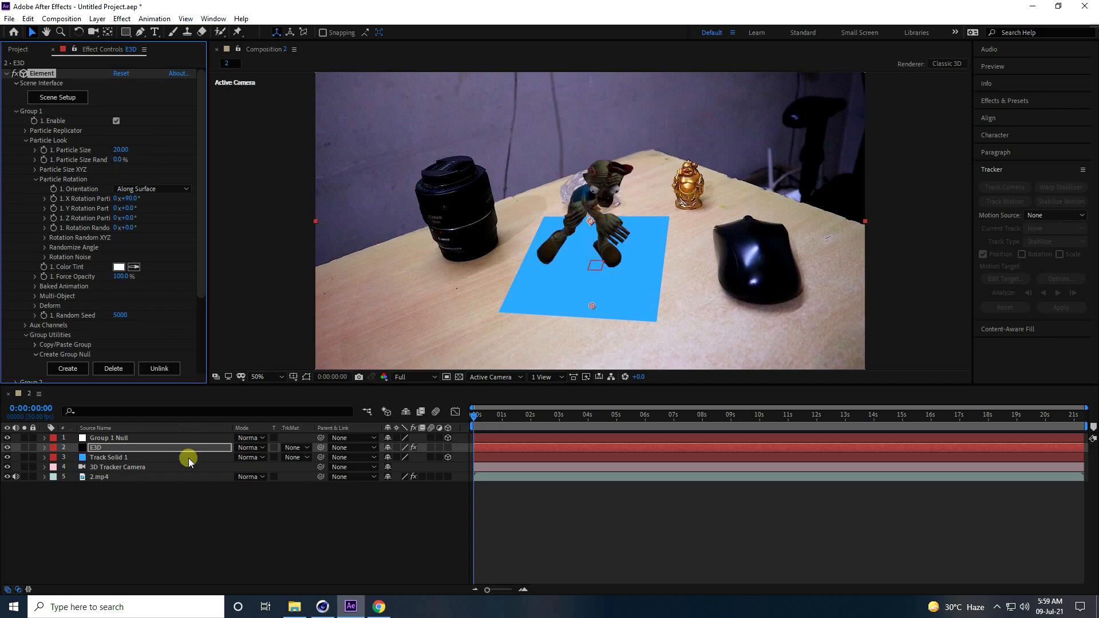
Step: Hide Track Solid 1 and preview the enlarged character's animation over the footage
{"action": "left_click", "coordinate": [8, 458]}
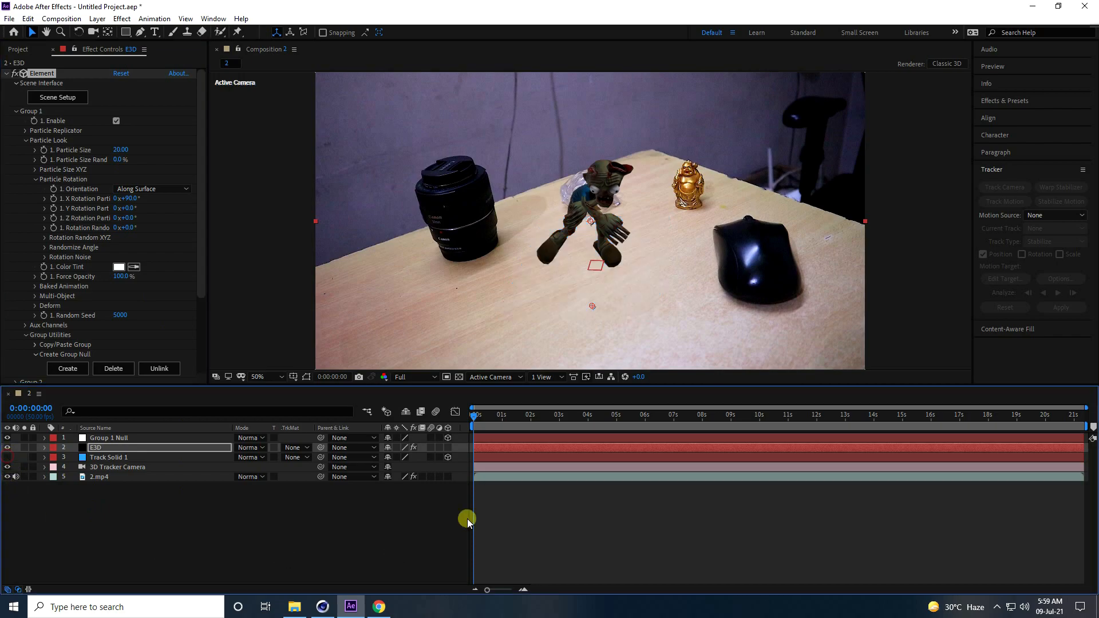
{"action": "key", "text": "space"}
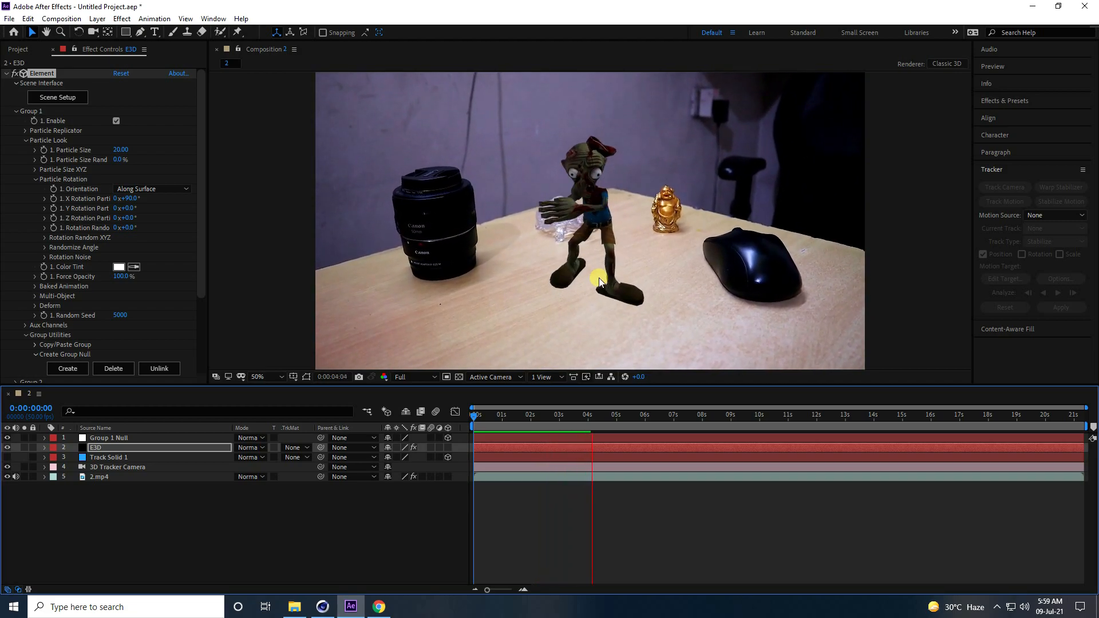
{"action": "key", "text": "space"}
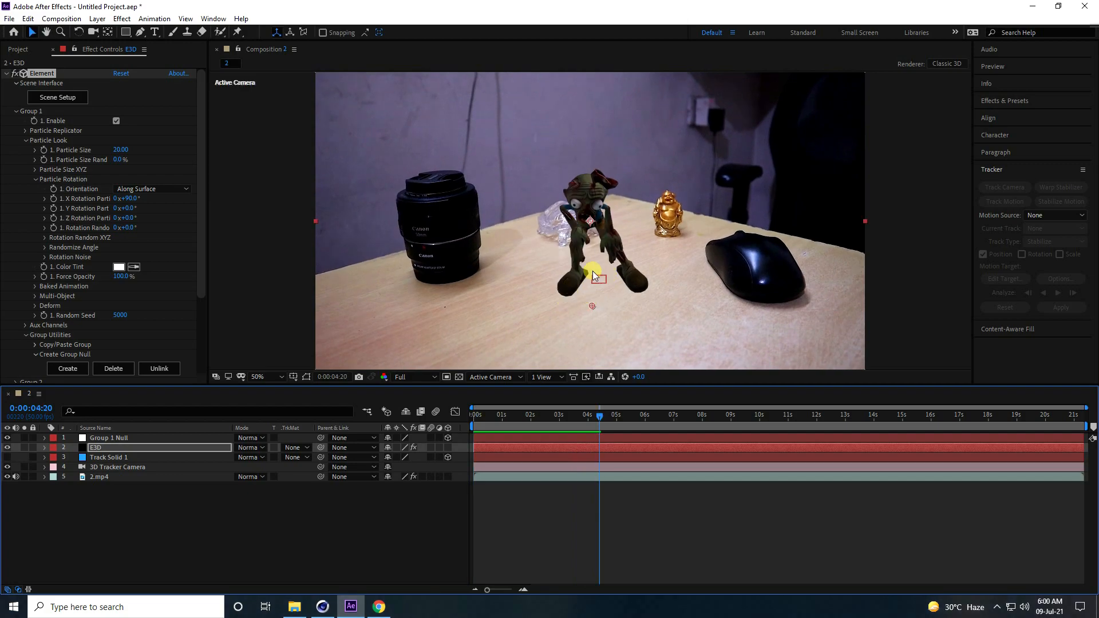
Step: Enable ambient occlusion in Element's render settings and choose the High SSAO quality preset
{"action": "left_click", "coordinate": [25, 141]}
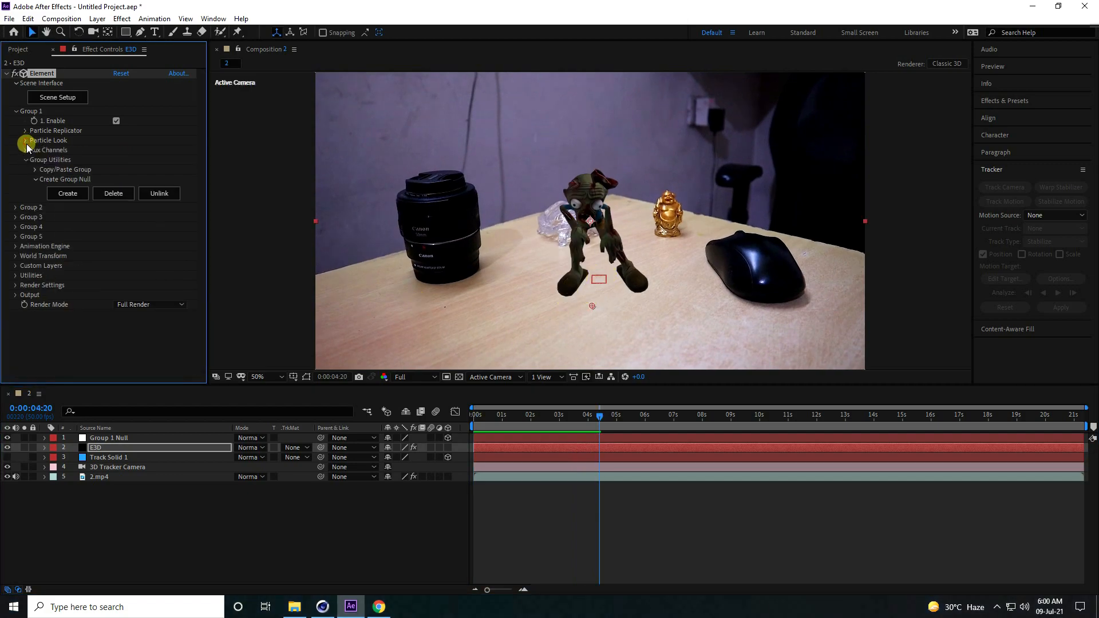
{"action": "left_click", "coordinate": [17, 286]}
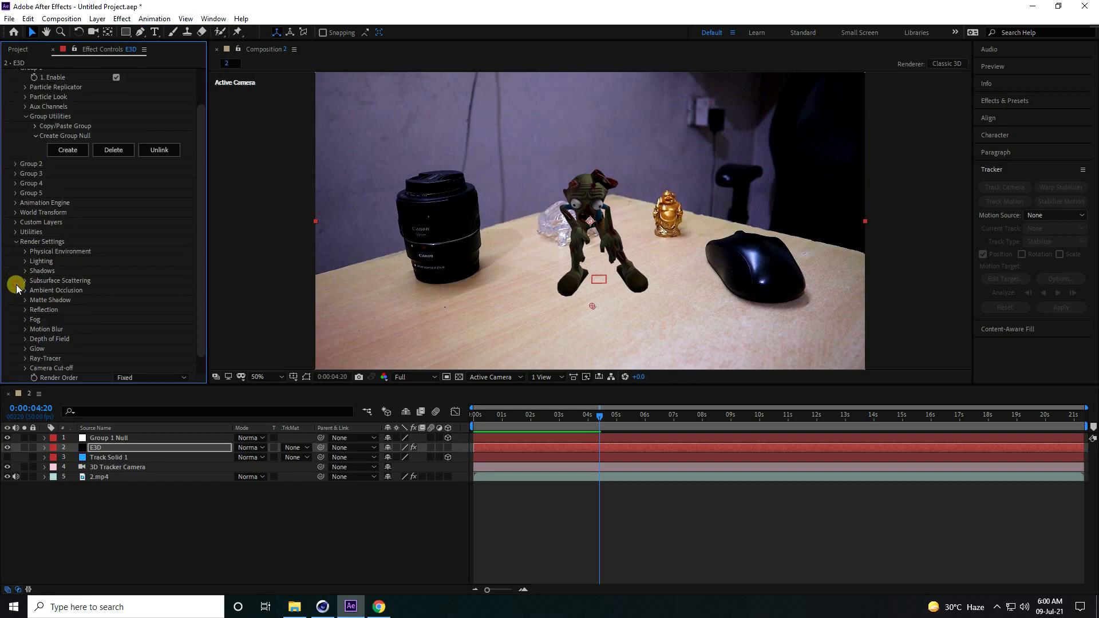
{"action": "left_click", "coordinate": [25, 290]}
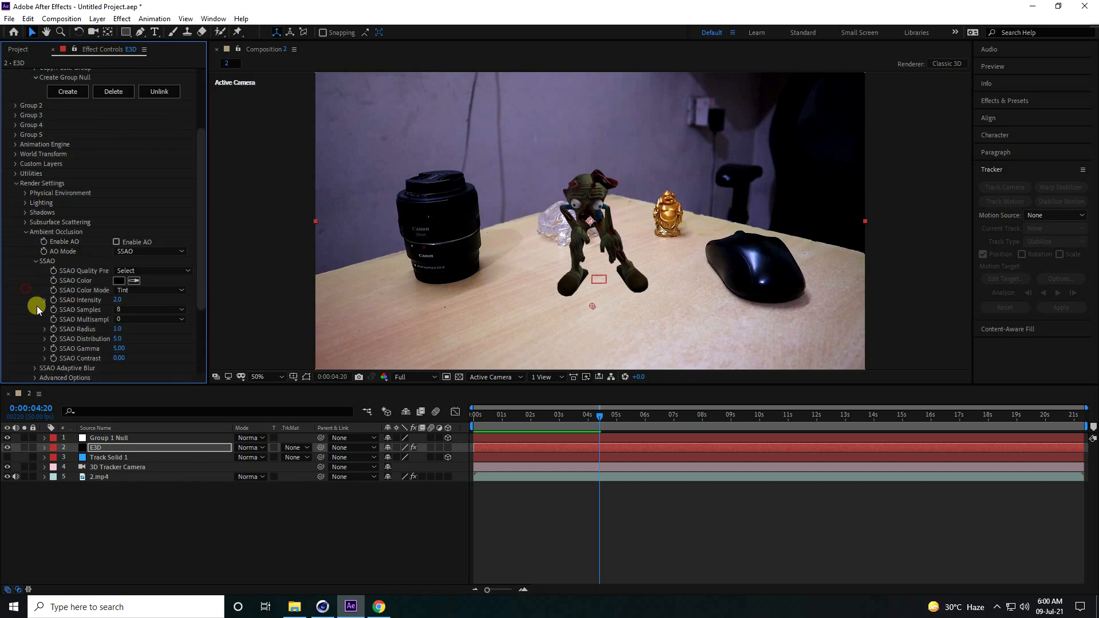
{"action": "left_click", "coordinate": [116, 242]}
{"action": "left_click", "coordinate": [160, 272]}
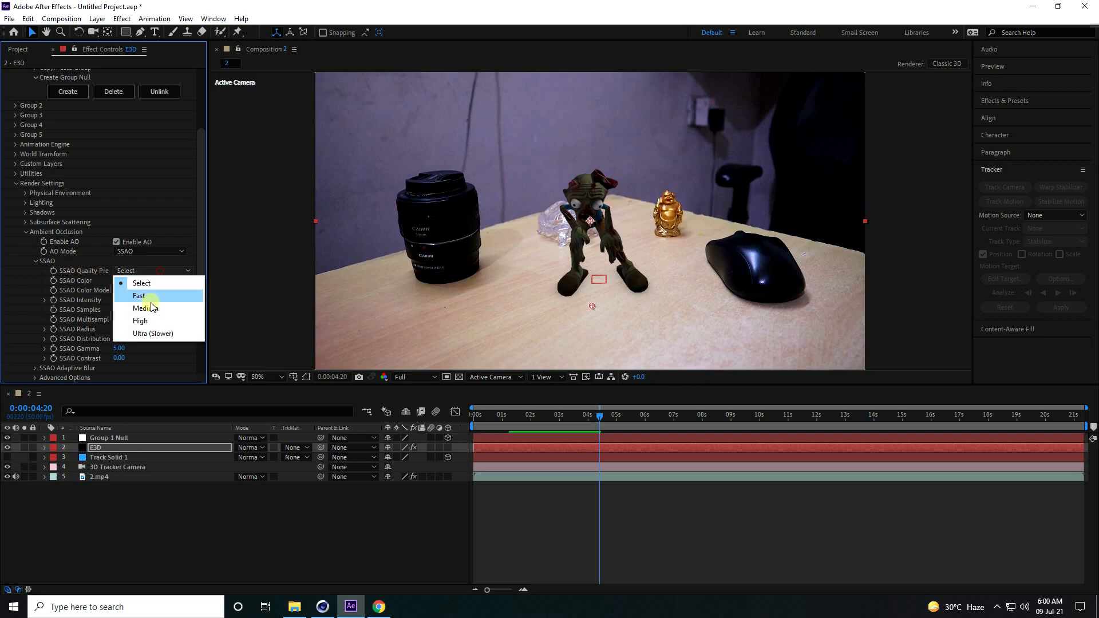
{"action": "left_click", "coordinate": [151, 320]}
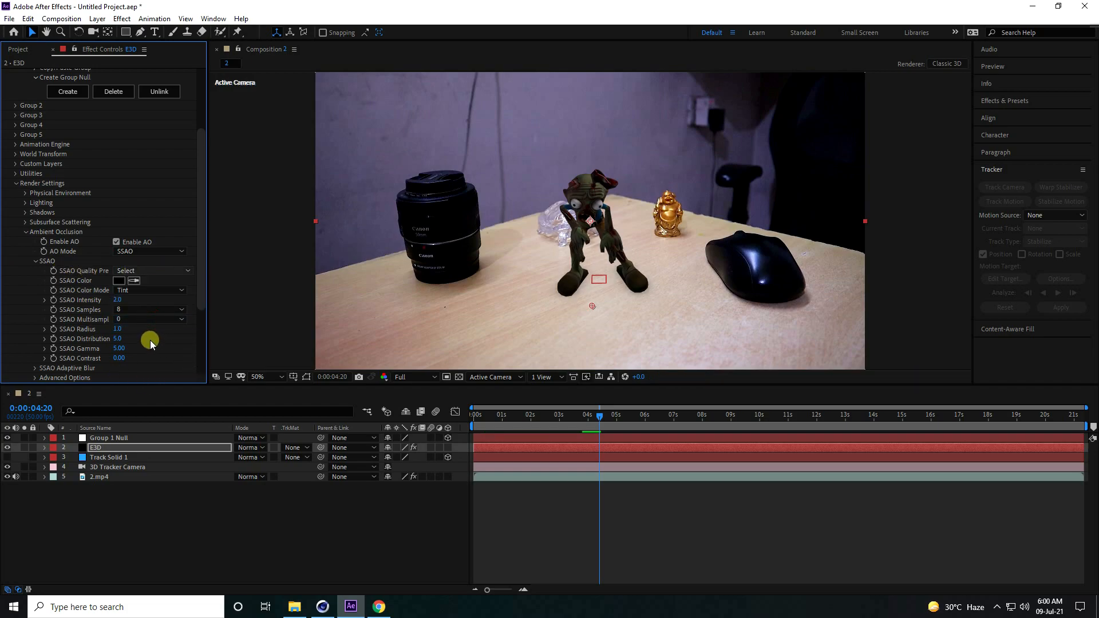
Step: Set the SSAO intensity to 10 and collapse the ambient occlusion settings
{"action": "left_click", "coordinate": [116, 301]}
{"action": "type", "text": "2"}
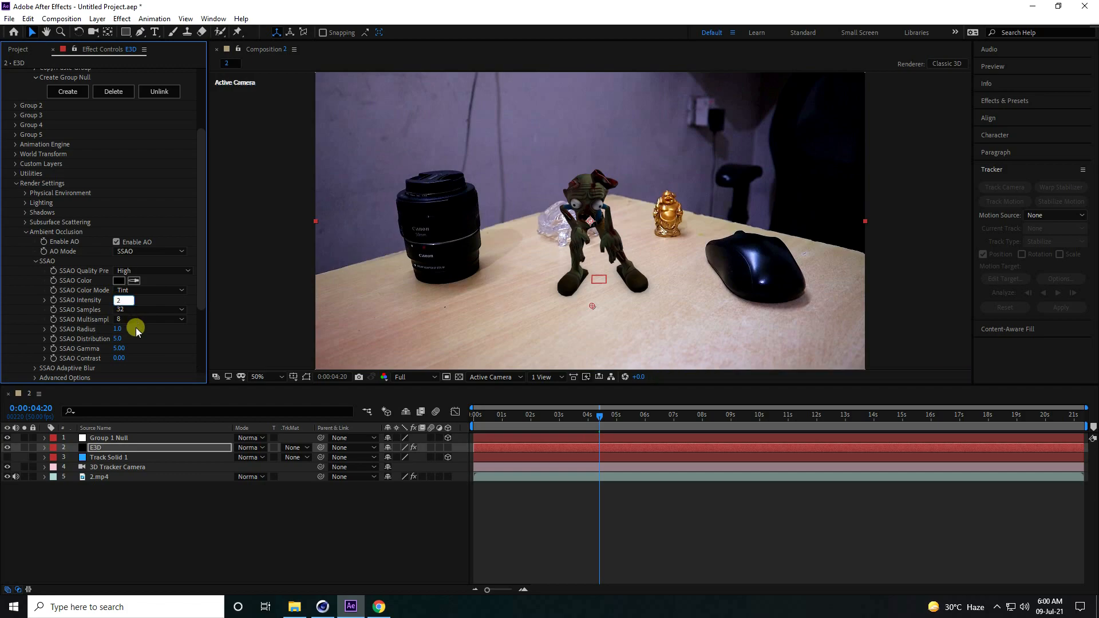
{"action": "type", "text": "0"}
{"action": "key", "text": "Return"}
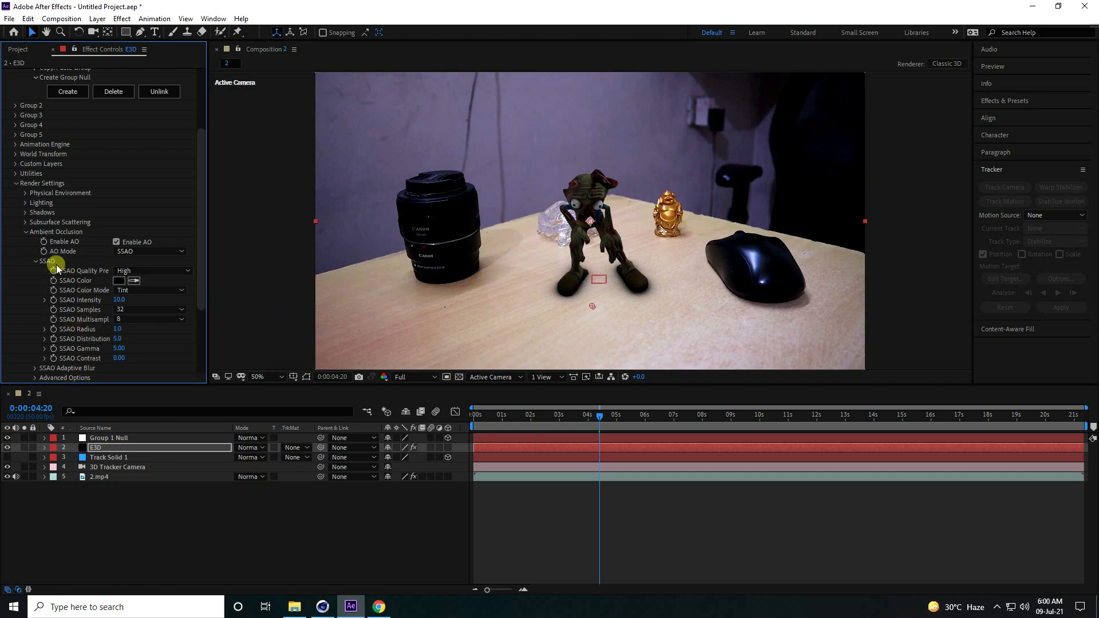
{"action": "left_click", "coordinate": [27, 232]}
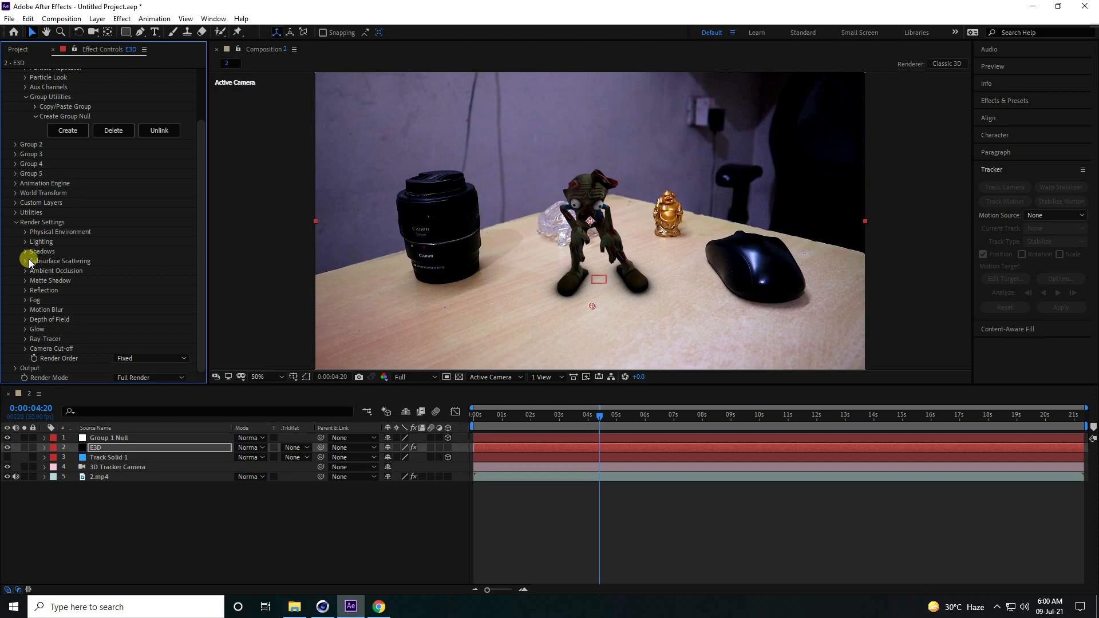
Step: Enable shadows in Element's render settings with 16 shadow samples
{"action": "left_click", "coordinate": [26, 252]}
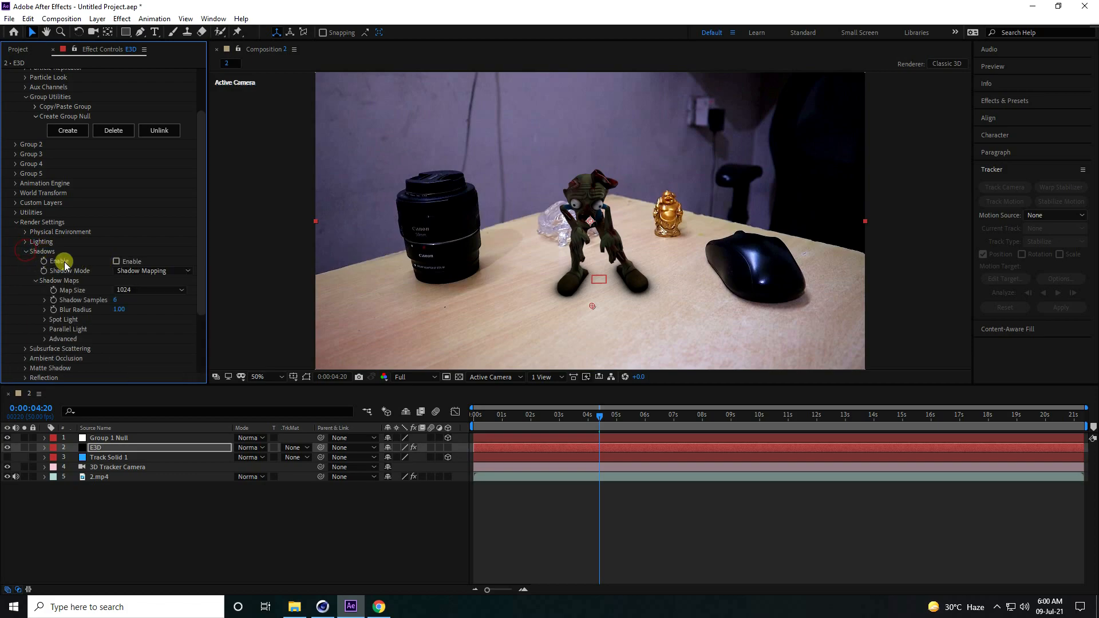
{"action": "left_click", "coordinate": [116, 261]}
{"action": "left_click", "coordinate": [118, 301]}
{"action": "type", "text": "16"}
{"action": "key", "text": "Return"}
{"action": "right_click", "coordinate": [183, 545]}
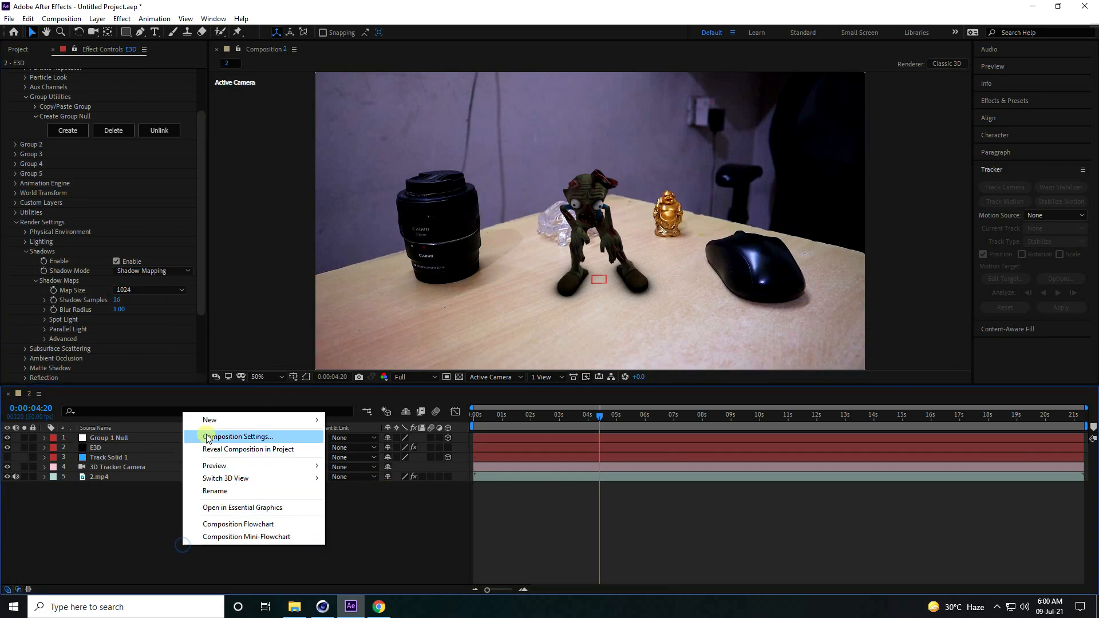
{"action": "mouse_move", "coordinate": [207, 421]}
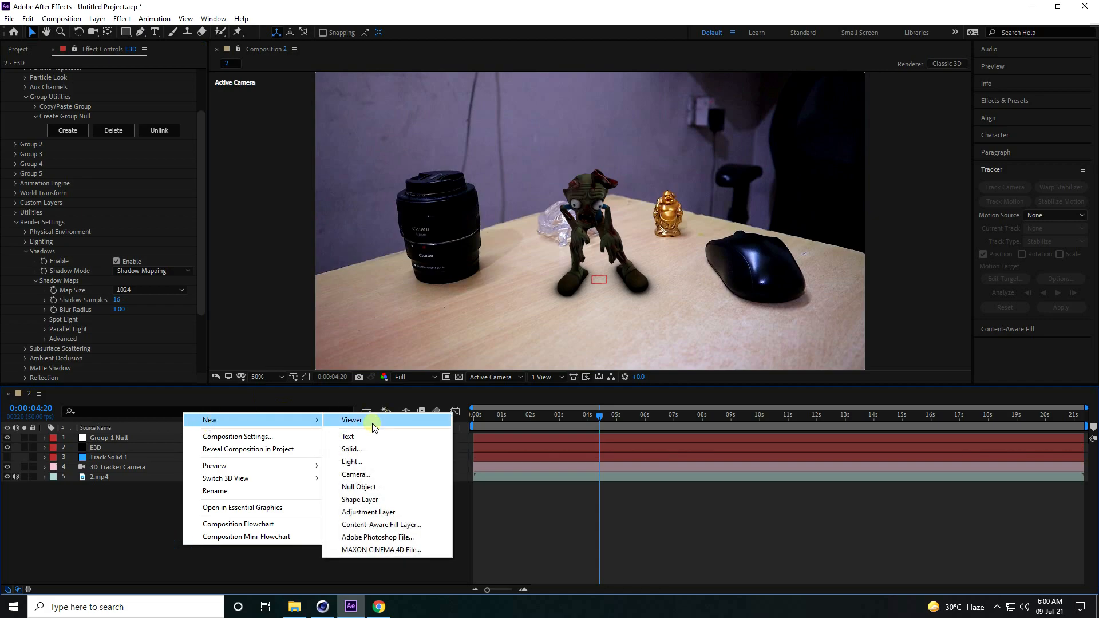
{"action": "left_click", "coordinate": [352, 450]}
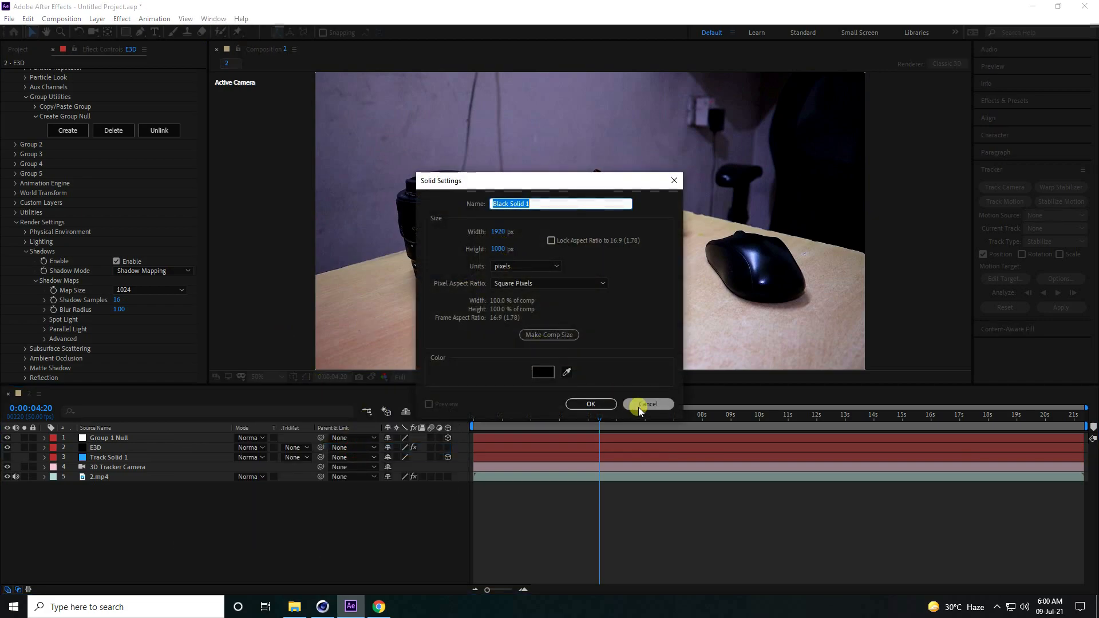
{"action": "left_click", "coordinate": [640, 404]}
Step: Add a shadow-casting spot light with 150% intensity to the composition
{"action": "right_click", "coordinate": [193, 537]}
{"action": "left_click", "coordinate": [229, 413]}
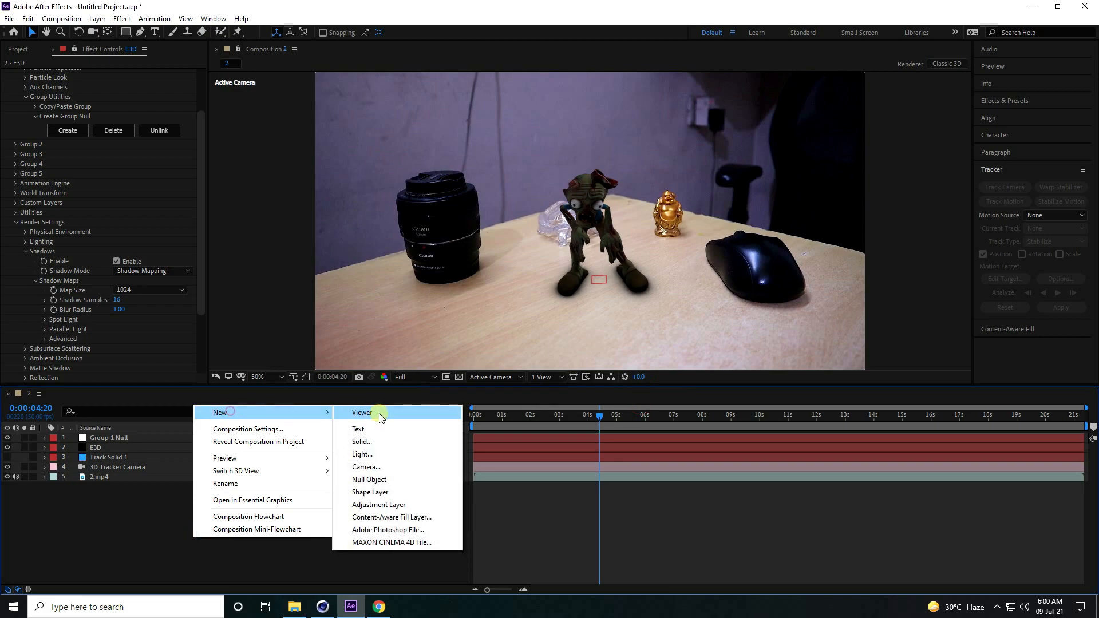
{"action": "left_click", "coordinate": [363, 454]}
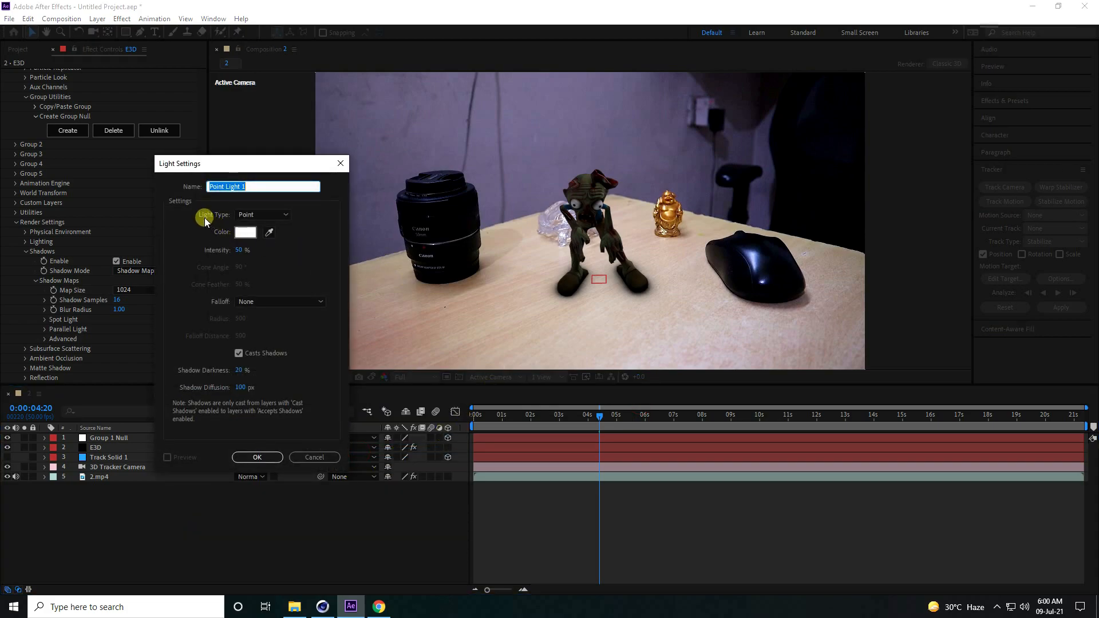
{"action": "left_click", "coordinate": [246, 216]}
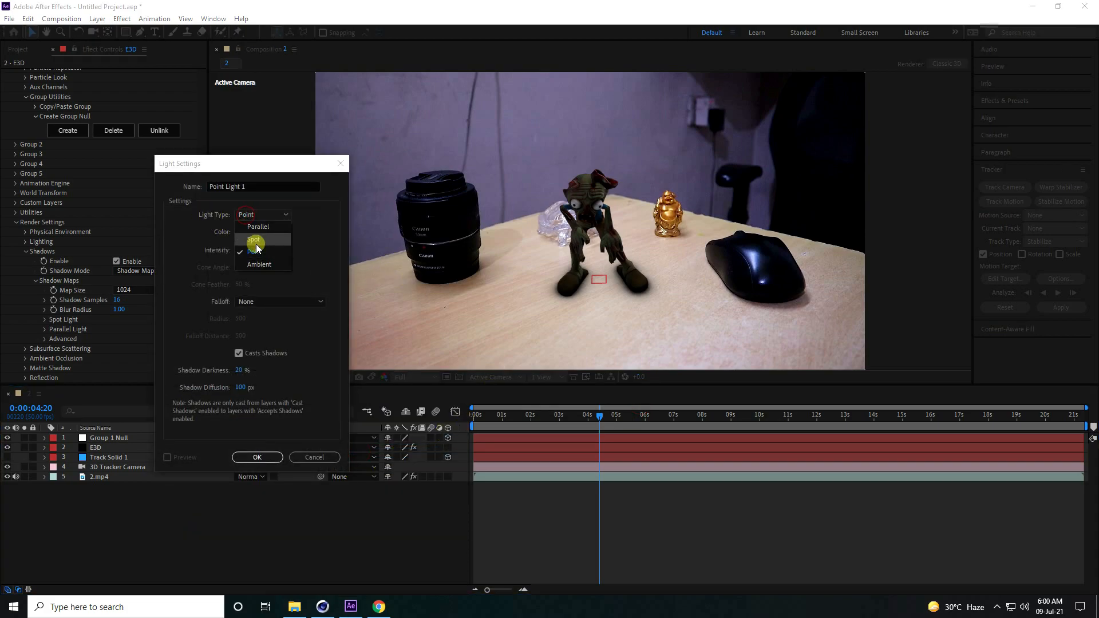
{"action": "left_click", "coordinate": [277, 242]}
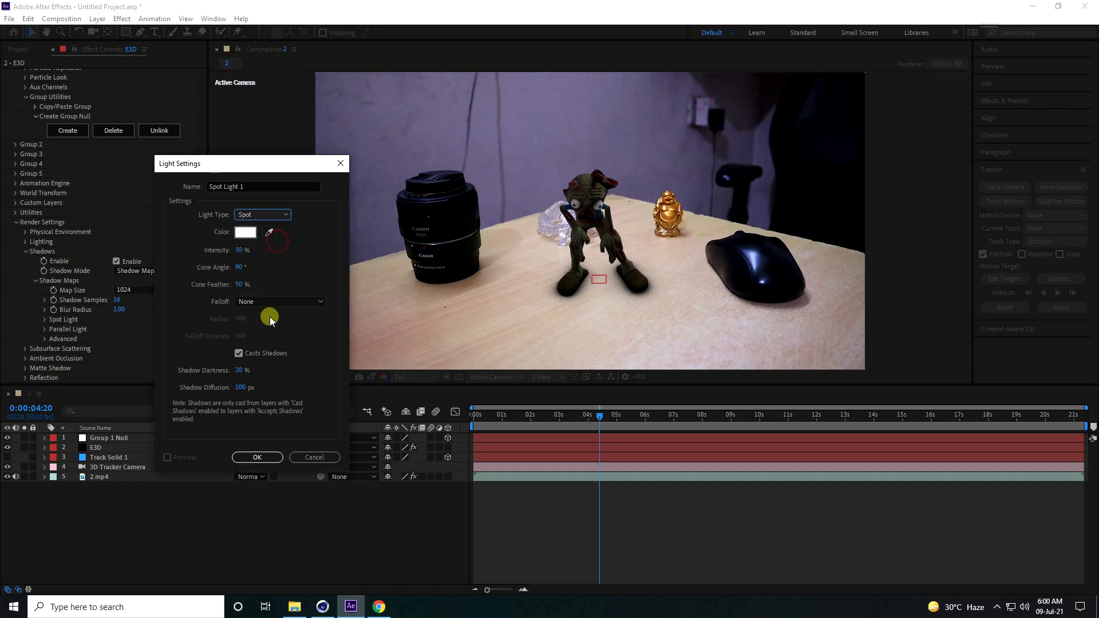
{"action": "left_click", "coordinate": [240, 251]}
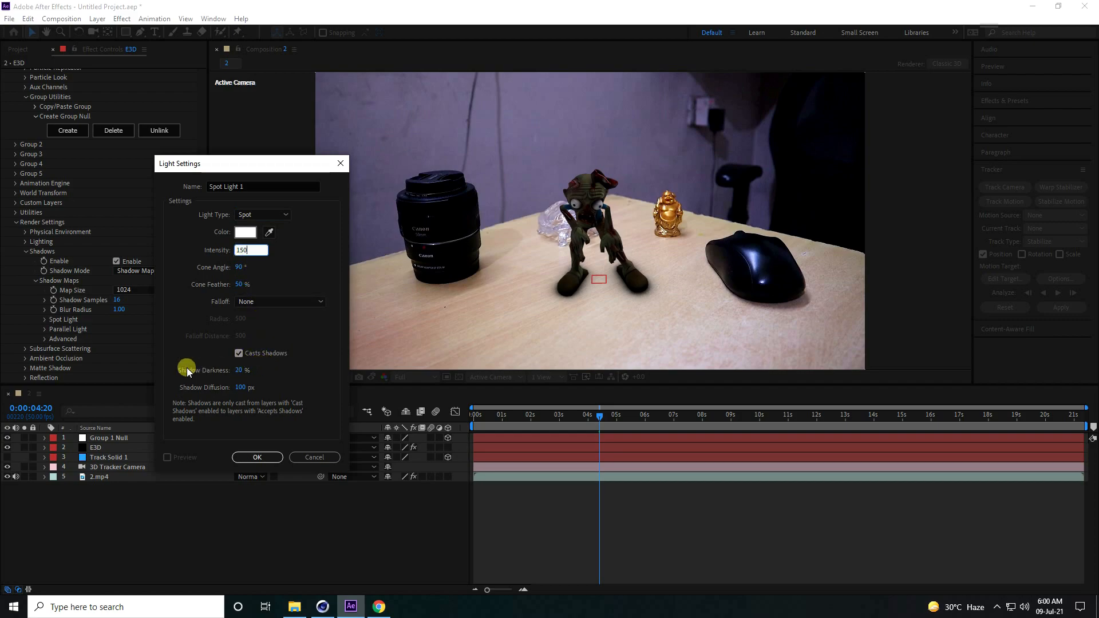
{"action": "left_click", "coordinate": [235, 371]}
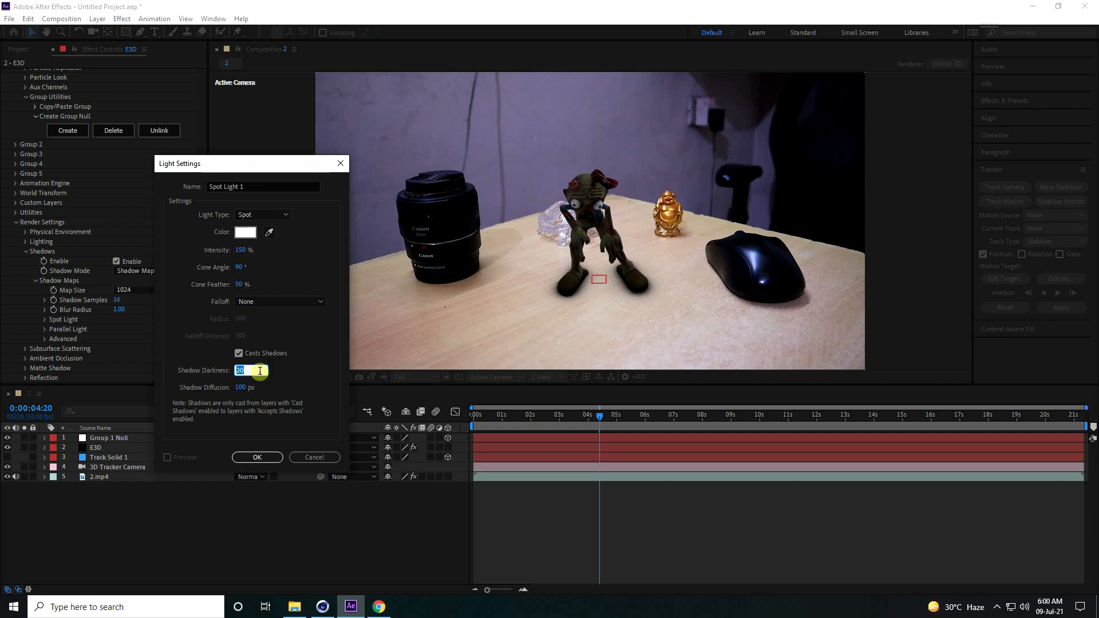
{"action": "key", "text": "Return"}
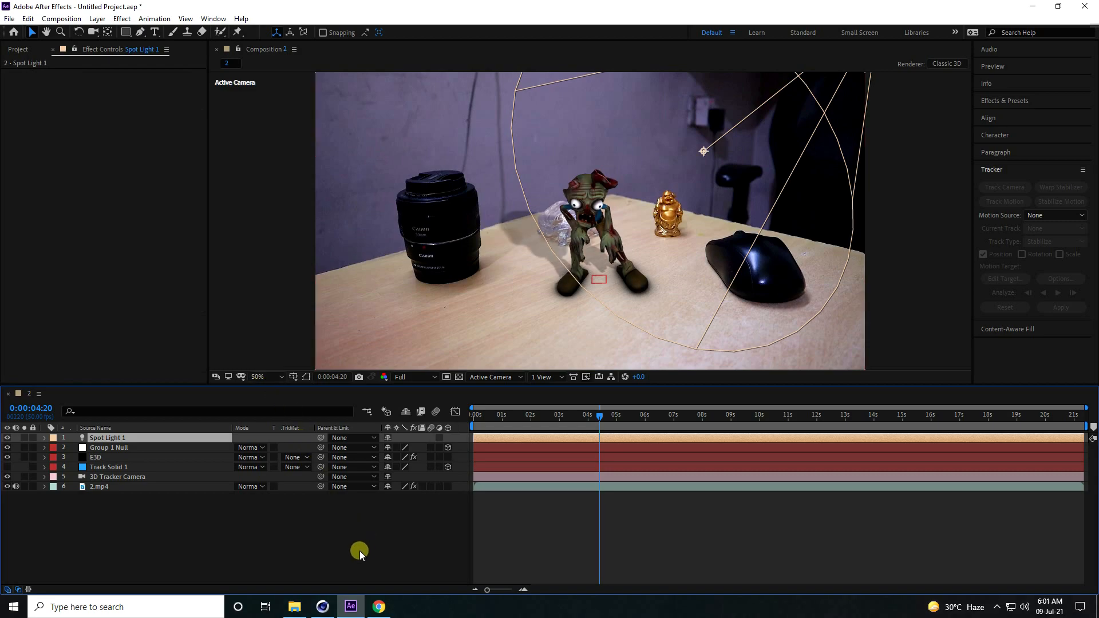
{"action": "left_click", "coordinate": [447, 467]}
{"action": "scroll", "coordinate": [538, 237], "scroll_direction": "up", "scroll_amount": 2}
{"action": "scroll", "coordinate": [427, 249], "scroll_direction": "down", "scroll_amount": 1}
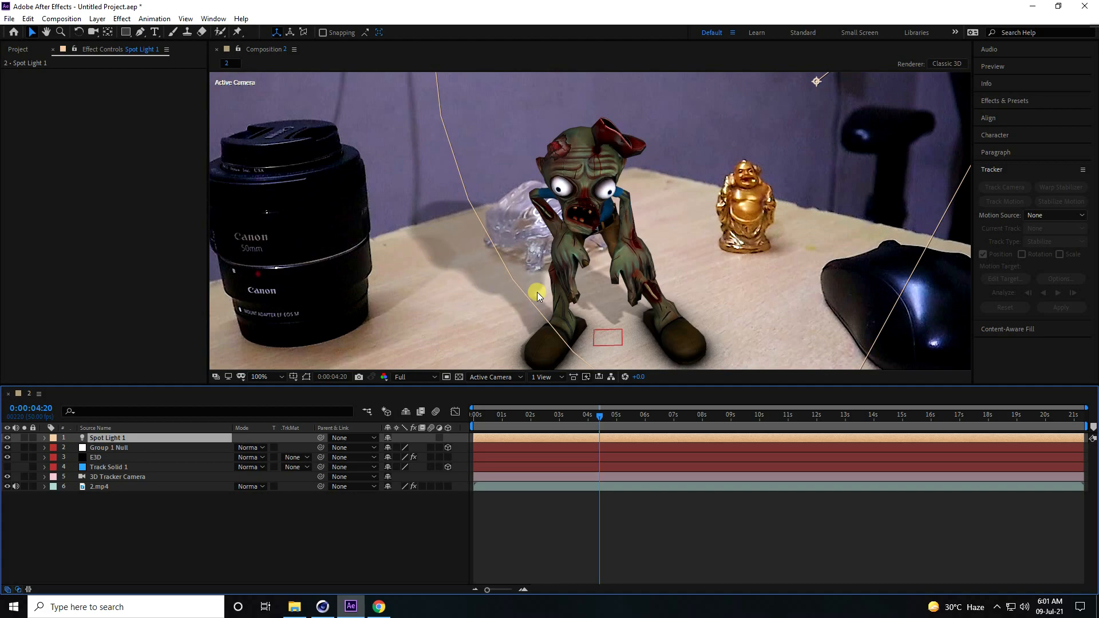
{"action": "scroll", "coordinate": [538, 293], "scroll_direction": "down", "scroll_amount": 1}
Step: Copy Group 1 Null's position of 965.1, 835.1, 1757.0 onto Spot Light 1's position
{"action": "left_click", "coordinate": [161, 541]}
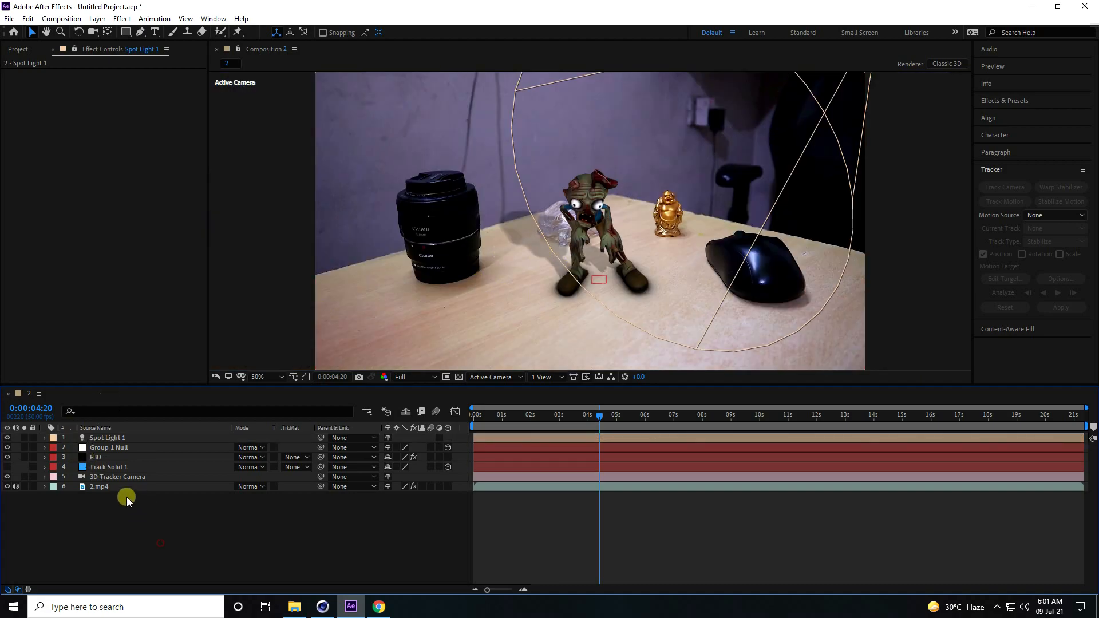
{"action": "left_click", "coordinate": [45, 448]}
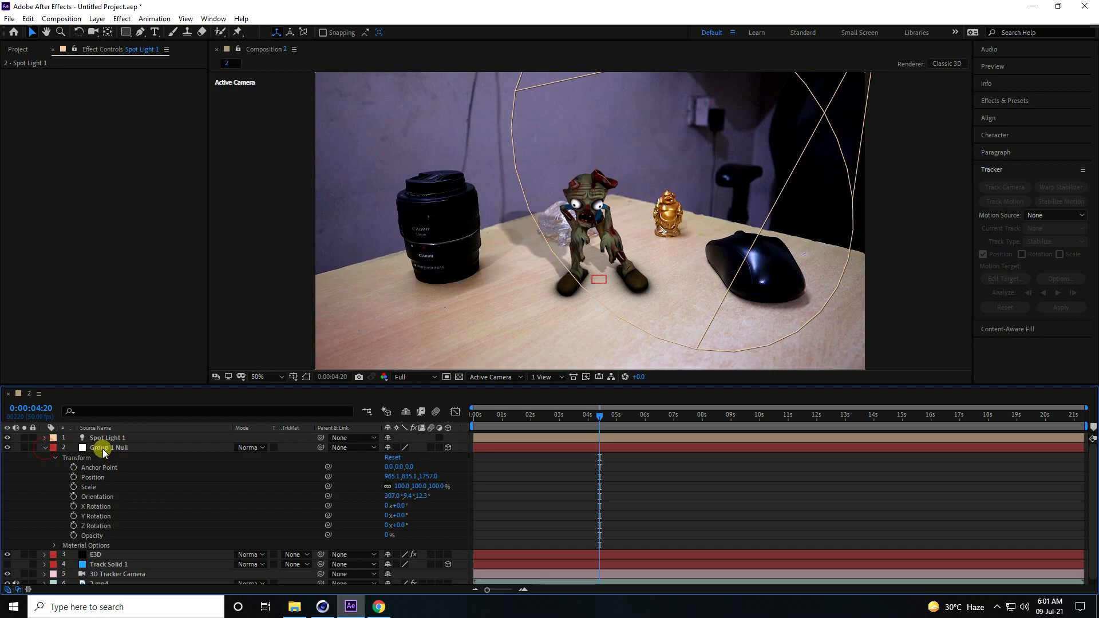
{"action": "left_click", "coordinate": [90, 499]}
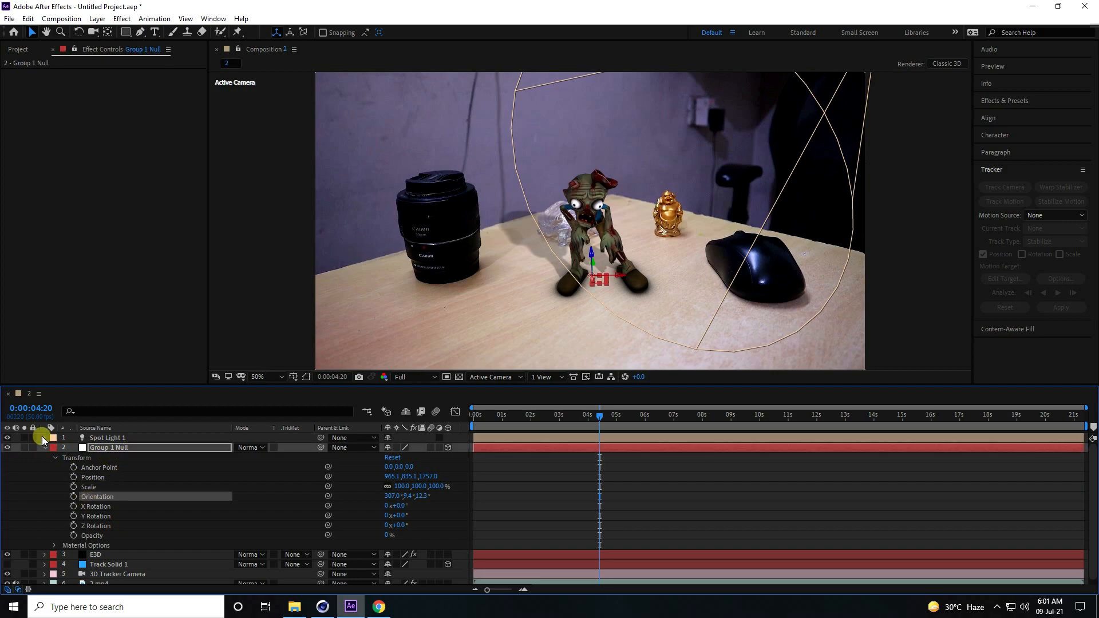
{"action": "left_click", "coordinate": [44, 438]}
{"action": "left_click", "coordinate": [54, 449]}
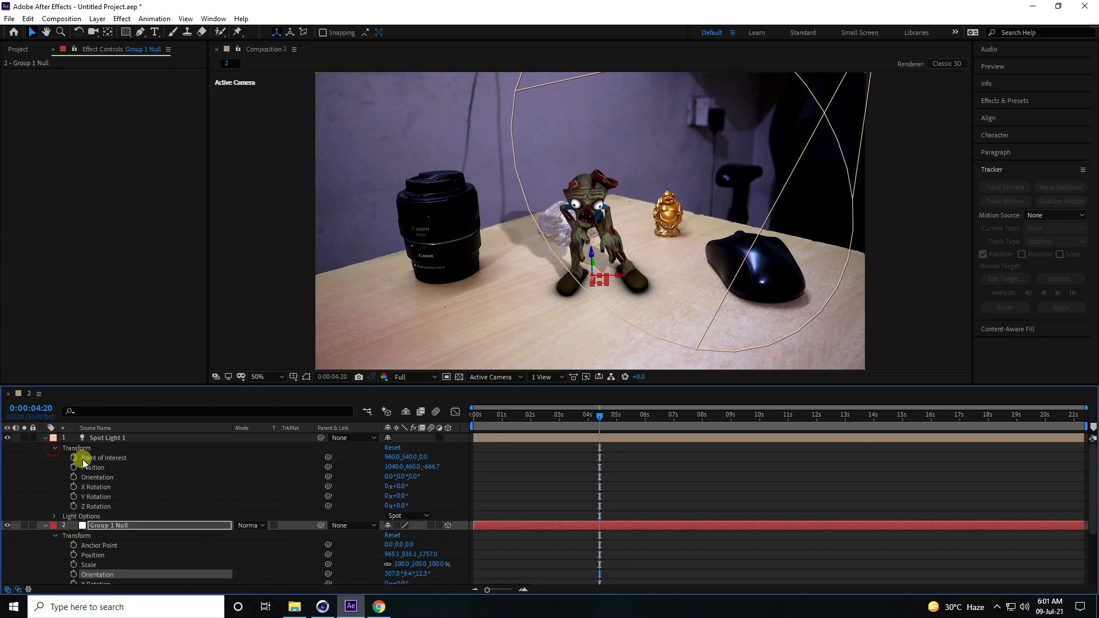
{"action": "left_click_drag", "start_coordinate": [128, 385], "coordinate": [131, 354]}
{"action": "left_click", "coordinate": [81, 527]}
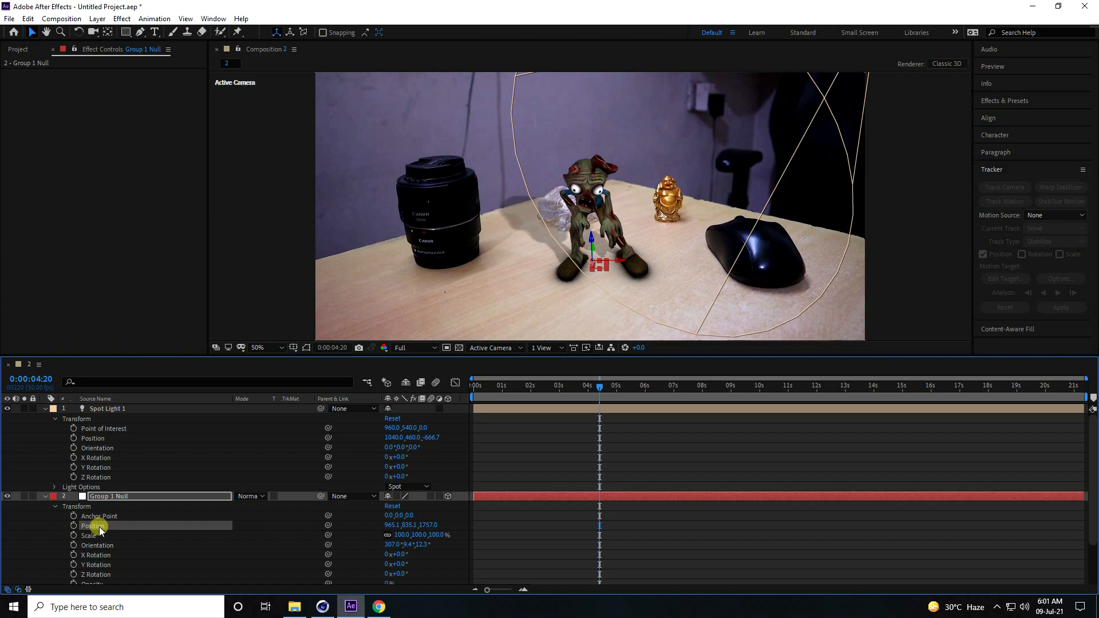
{"action": "left_click", "coordinate": [93, 438]}
{"action": "key", "text": "ctrl+v"}
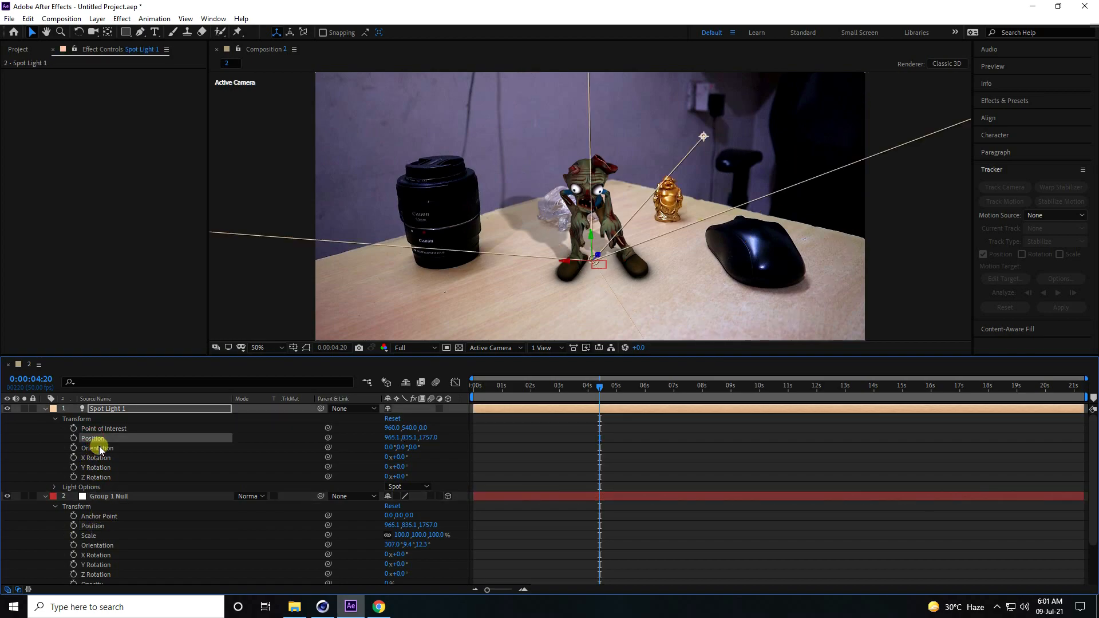
Step: Match Spot Light 1's point of interest to the copied null position, and move the light to about -3659, -631, -4762
{"action": "left_click", "coordinate": [96, 430]}
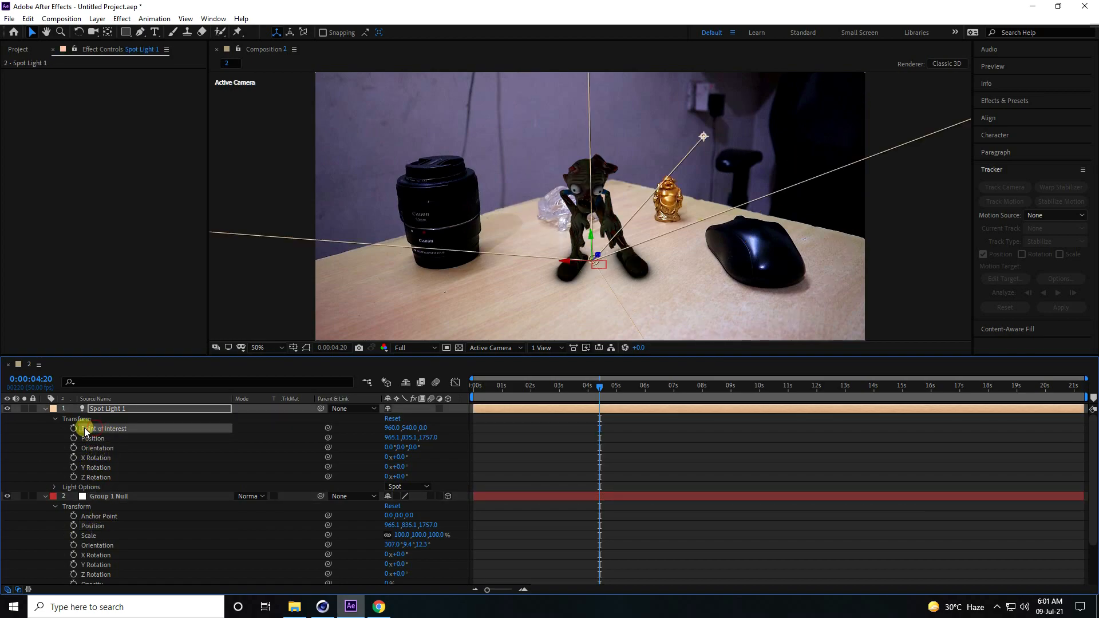
{"action": "key", "text": "ctrl+v"}
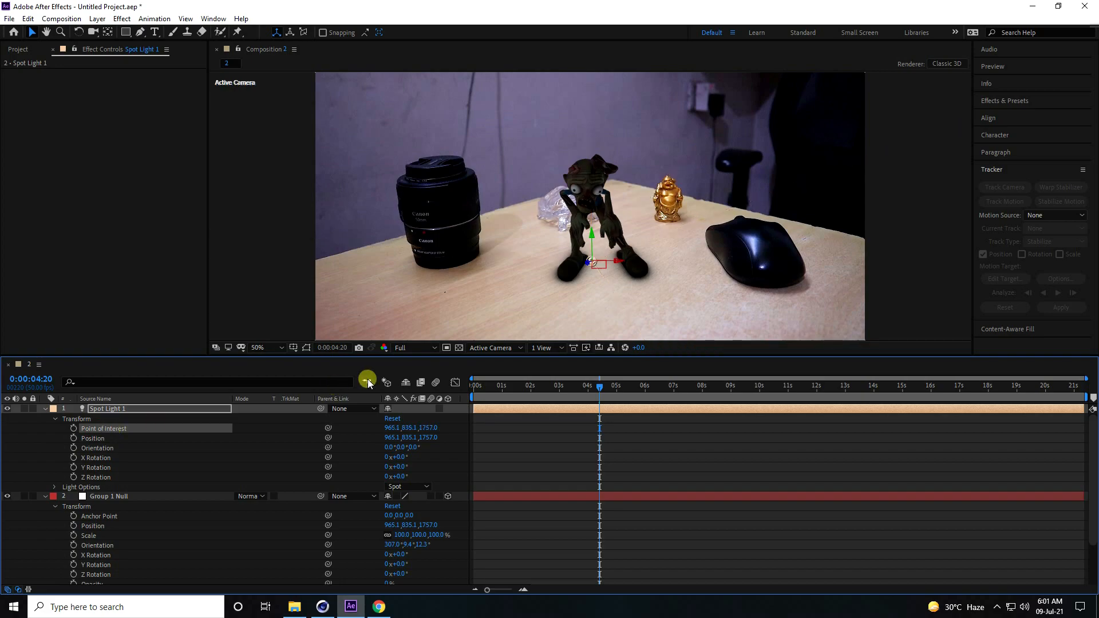
{"action": "left_click", "coordinate": [98, 437]}
{"action": "left_click_drag", "start_coordinate": [410, 439], "coordinate": [121, 431]}
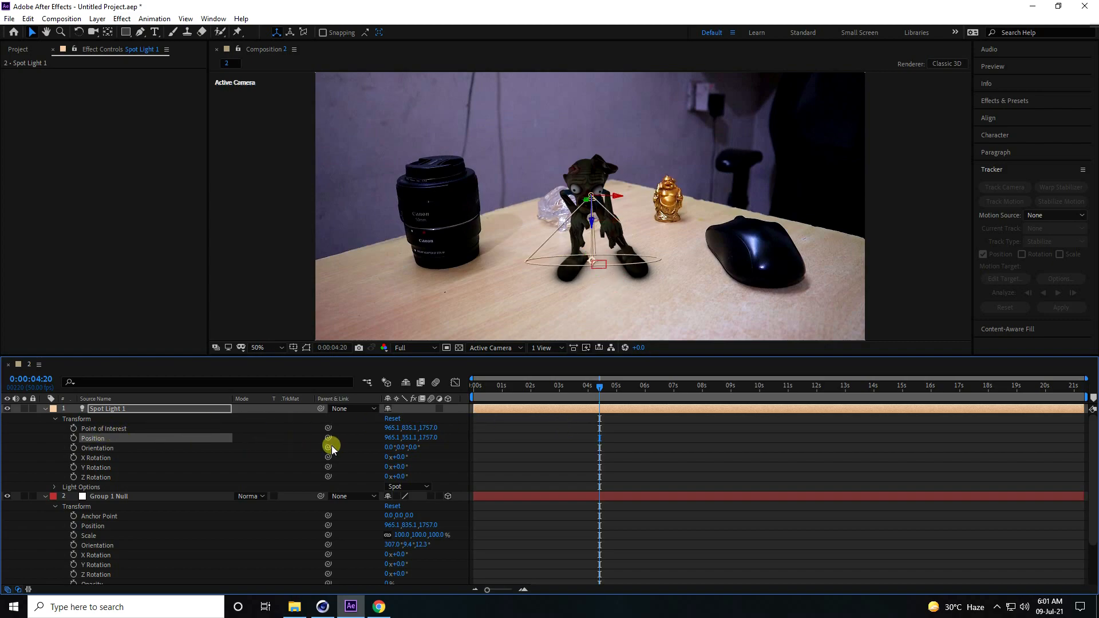
{"action": "left_click_drag", "start_coordinate": [410, 437], "coordinate": [45, 430]}
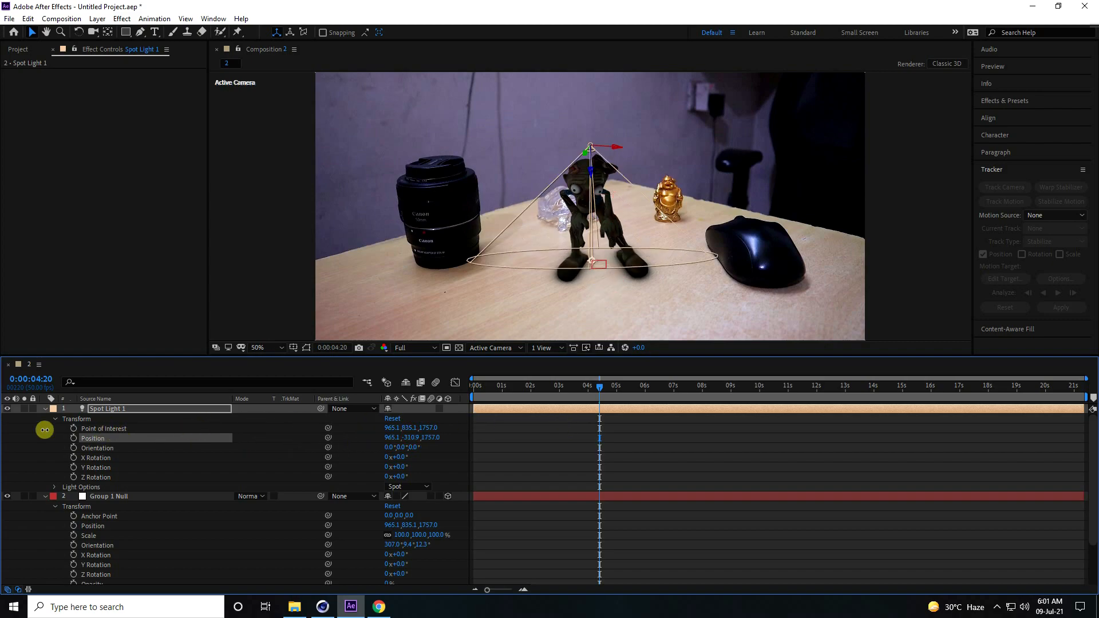
{"action": "left_click_drag", "start_coordinate": [413, 435], "coordinate": [464, 437]}
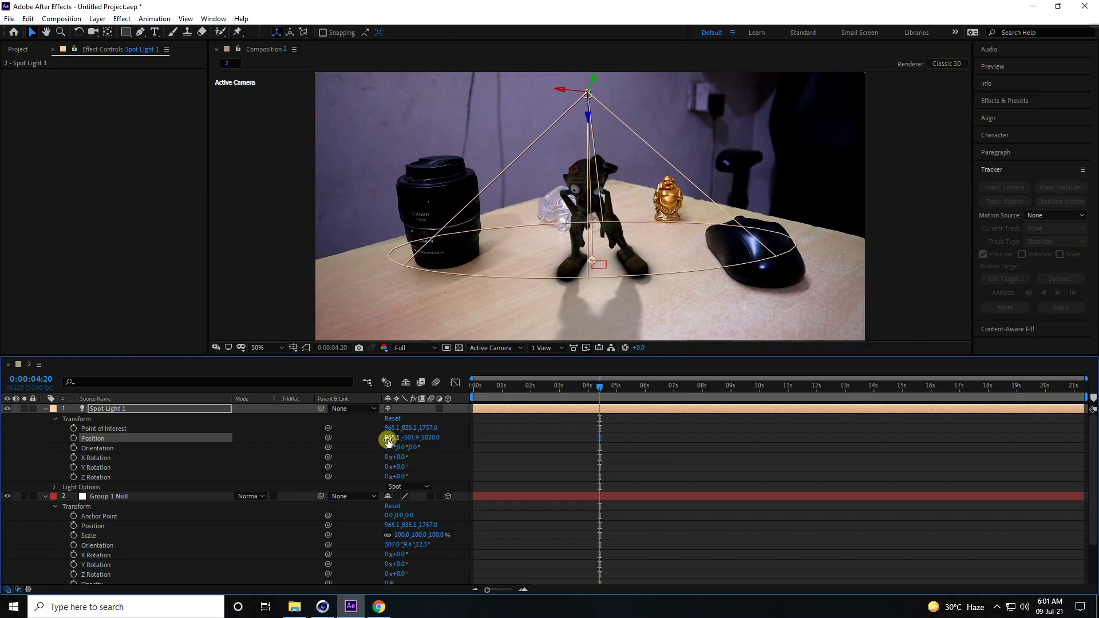
{"action": "left_click_drag", "start_coordinate": [395, 437], "coordinate": [398, 511]}
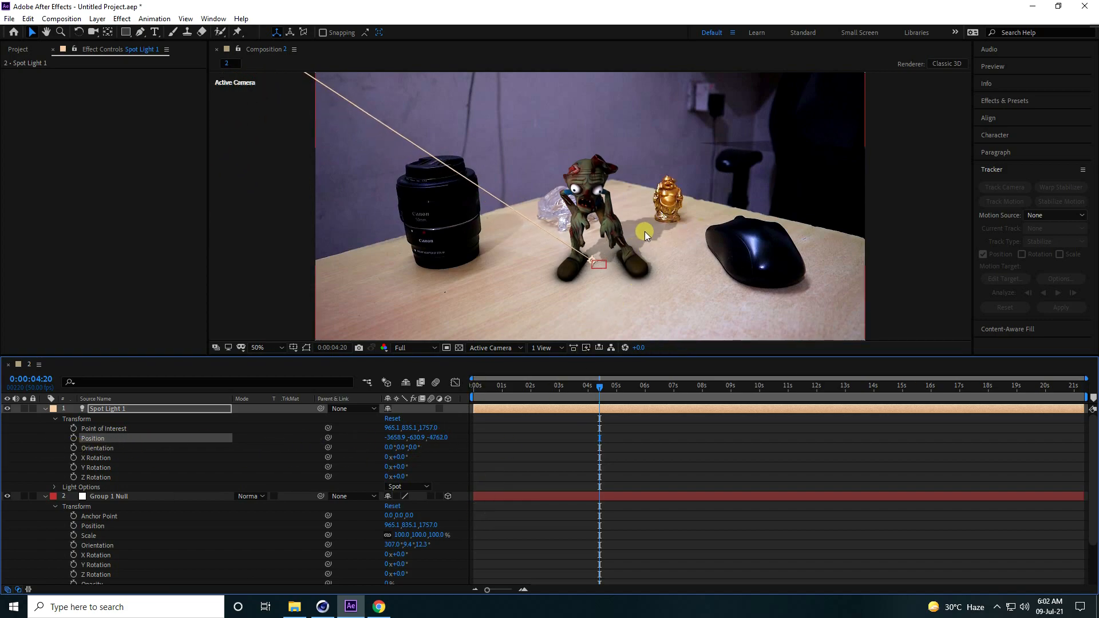
{"action": "scroll", "coordinate": [434, 472], "scroll_direction": "down", "scroll_amount": 1}
{"action": "scroll", "coordinate": [434, 472], "scroll_direction": "up", "scroll_amount": 1}
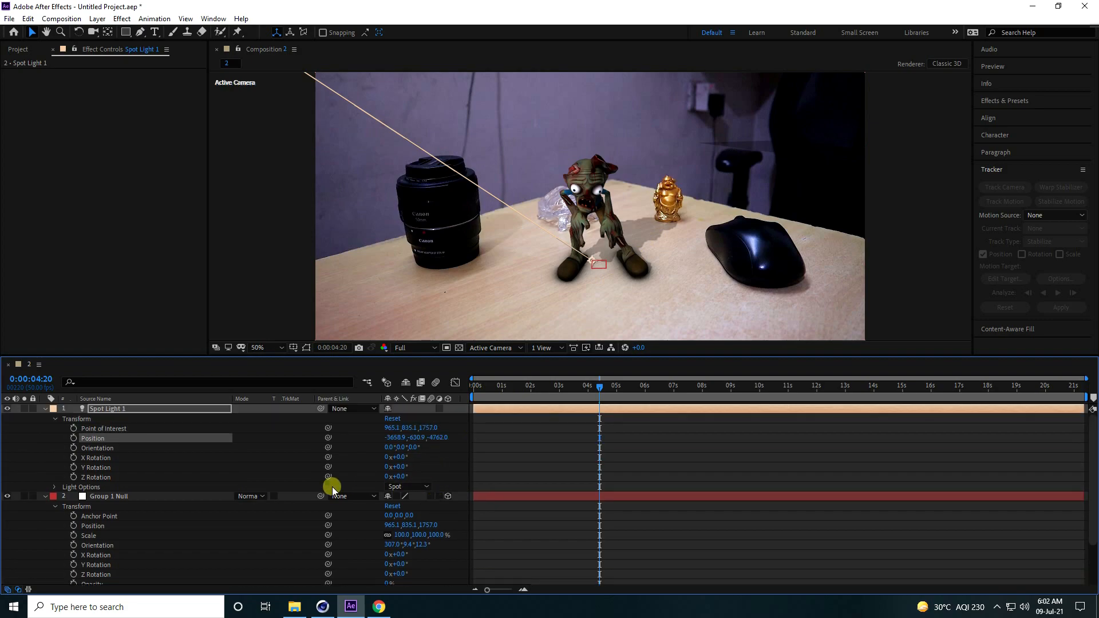
Step: Set Spot Light 1's shadow diffusion to 500 pixels
{"action": "left_click", "coordinate": [55, 487]}
{"action": "scroll", "coordinate": [174, 496], "scroll_direction": "down", "scroll_amount": 1}
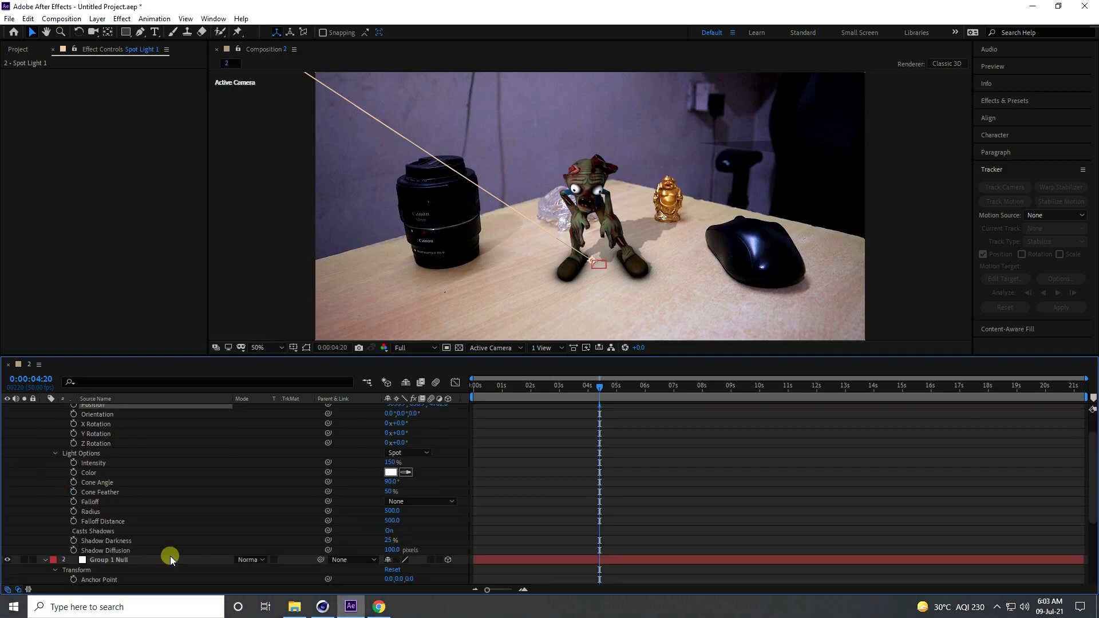
{"action": "left_click", "coordinate": [401, 550]}
{"action": "type", "text": "500"}
{"action": "key", "text": "Return"}
Step: Set the shadow map blur radius of the E3D layer's Element effect to 10, checking the shadow at earlier frames
{"action": "scroll", "coordinate": [163, 429], "scroll_direction": "up", "scroll_amount": 1}
{"action": "scroll", "coordinate": [157, 508], "scroll_direction": "down", "scroll_amount": 5}
{"action": "left_click", "coordinate": [93, 551]}
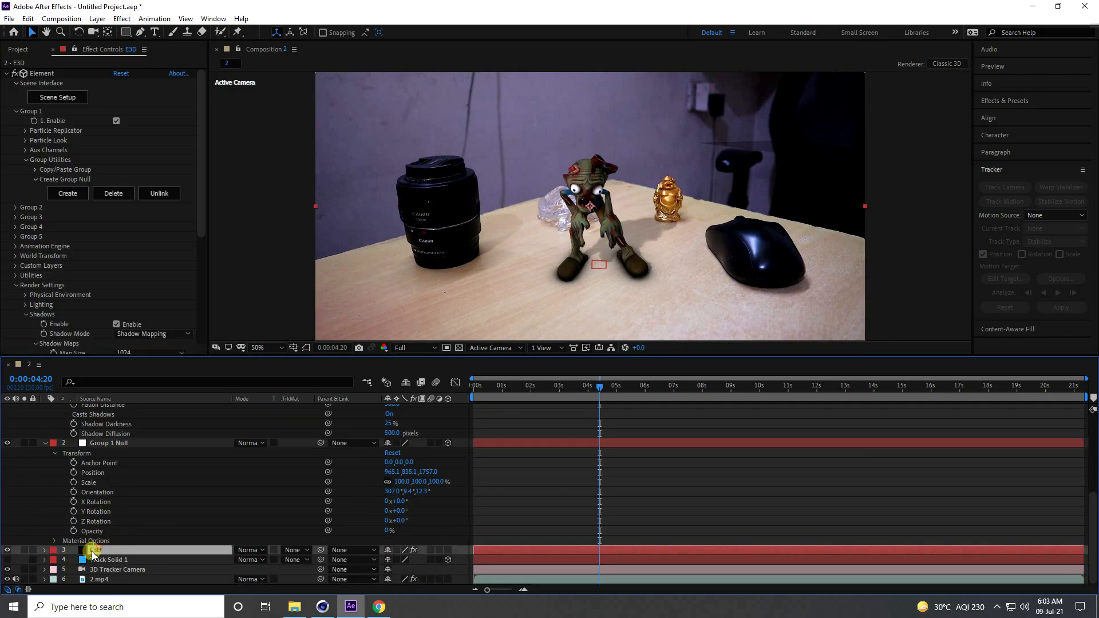
{"action": "scroll", "coordinate": [86, 240], "scroll_direction": "down", "scroll_amount": 3}
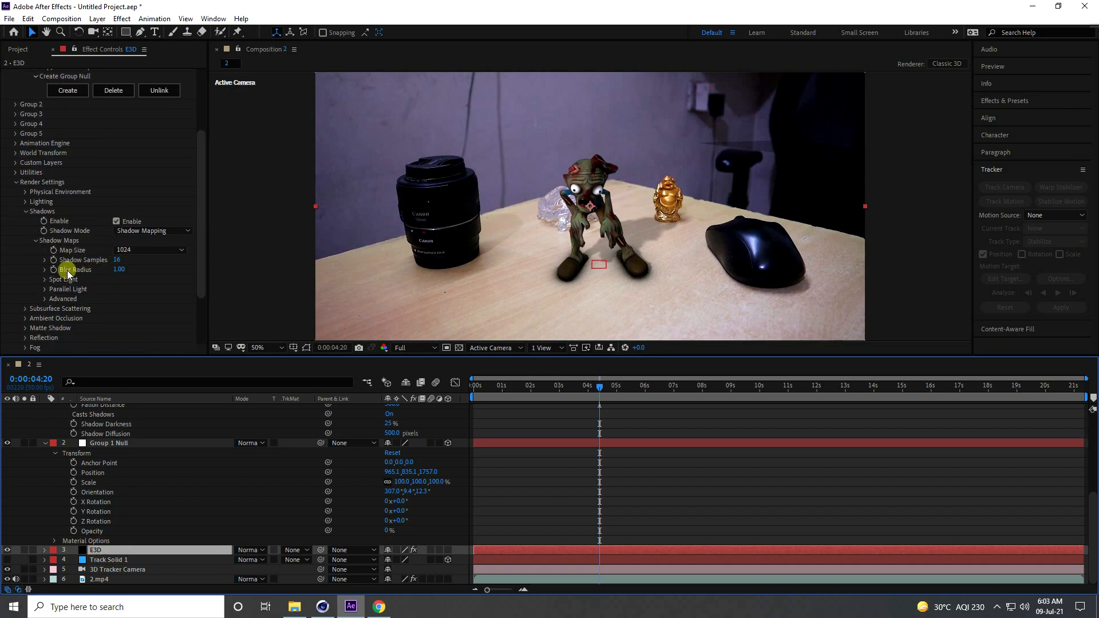
{"action": "left_click", "coordinate": [120, 271]}
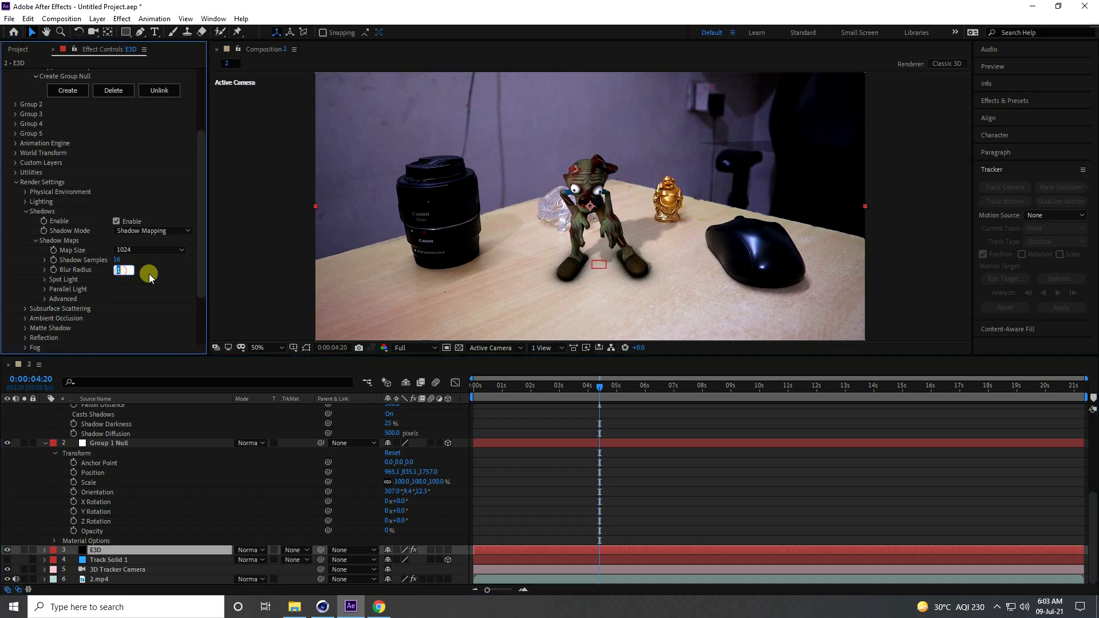
{"action": "key", "text": "Return"}
{"action": "left_click", "coordinate": [581, 389]}
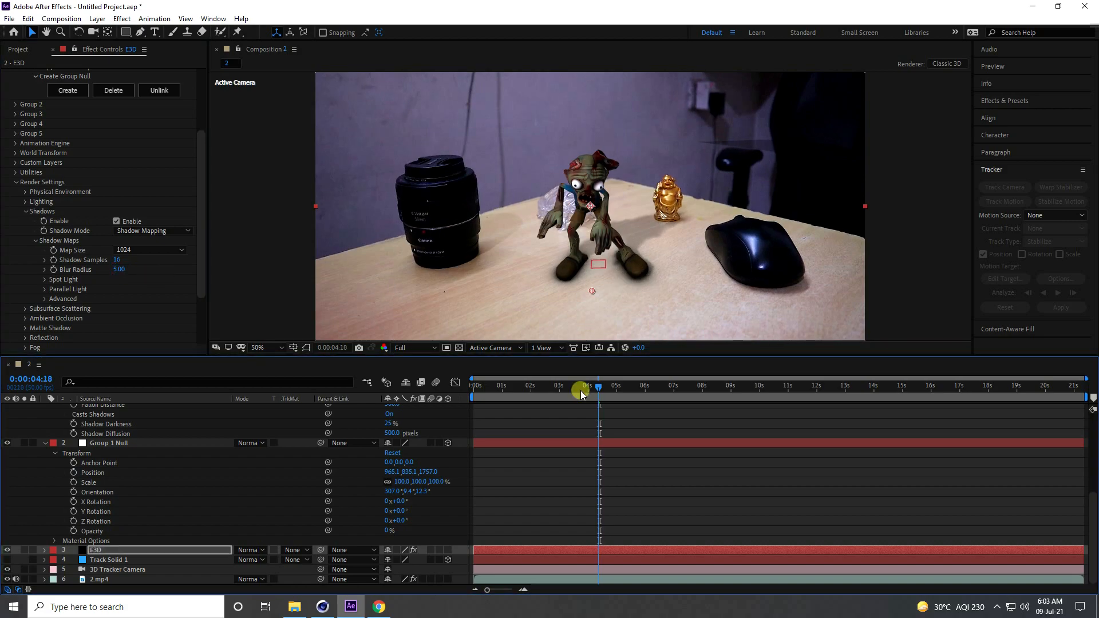
{"action": "left_click", "coordinate": [120, 270]}
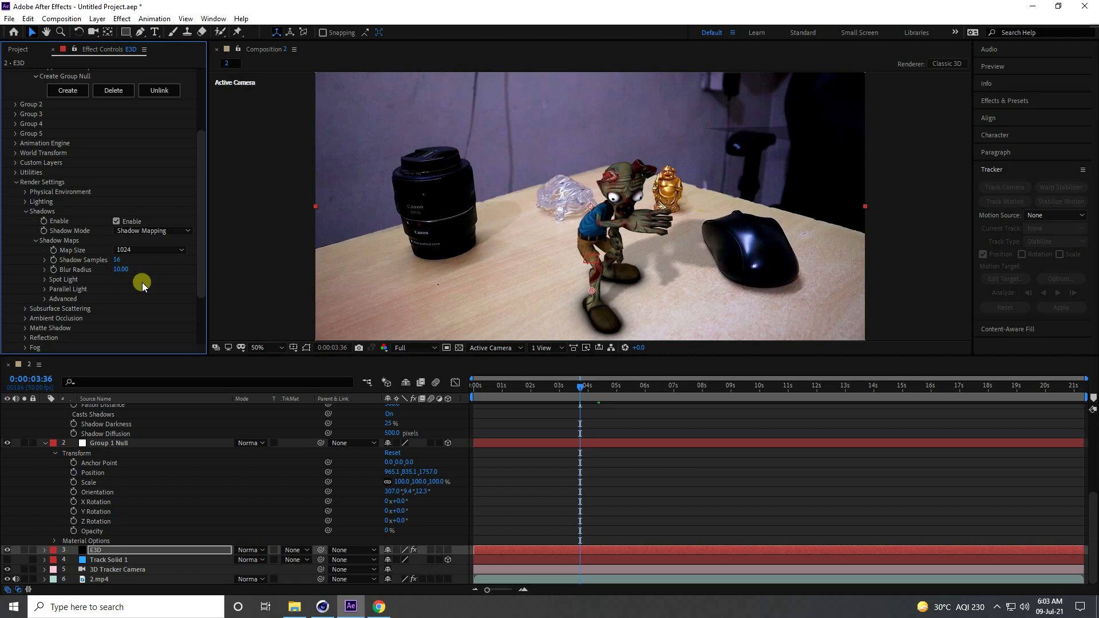
{"action": "left_click", "coordinate": [562, 387]}
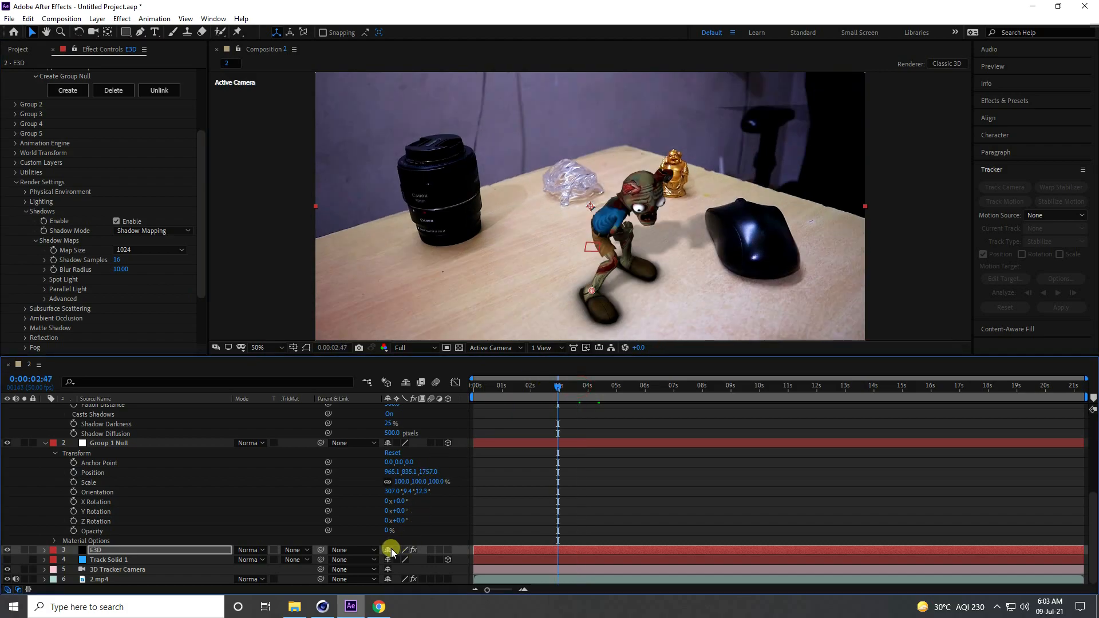
Step: Set Spot Light 1's shadow darkness to 20%
{"action": "scroll", "coordinate": [94, 480], "scroll_direction": "up", "scroll_amount": 2}
{"action": "left_click", "coordinate": [394, 482]}
{"action": "type", "text": "20"}
{"action": "key", "text": "Return"}
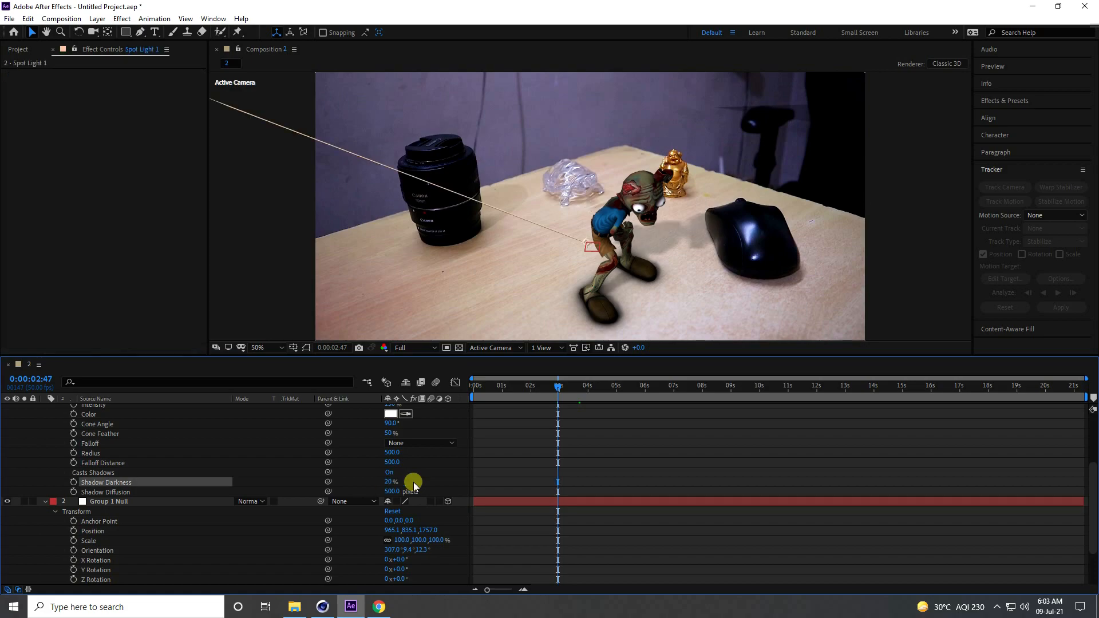
Step: Preview the dancing character and its shadow from the start of the composition
{"action": "left_click_drag", "start_coordinate": [559, 389], "coordinate": [388, 319]}
{"action": "key", "text": "space"}
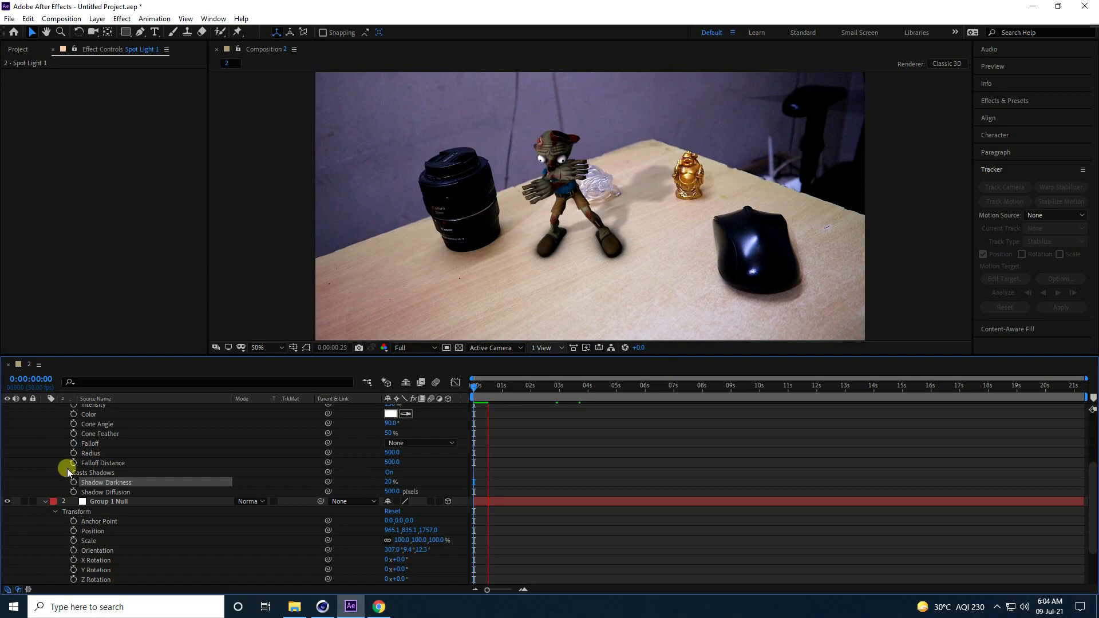
{"action": "key", "text": "space"}
Step: Add a shadow-casting point light to the composition and place it just above the golden figurine
{"action": "scroll", "coordinate": [64, 466], "scroll_direction": "up", "scroll_amount": 3}
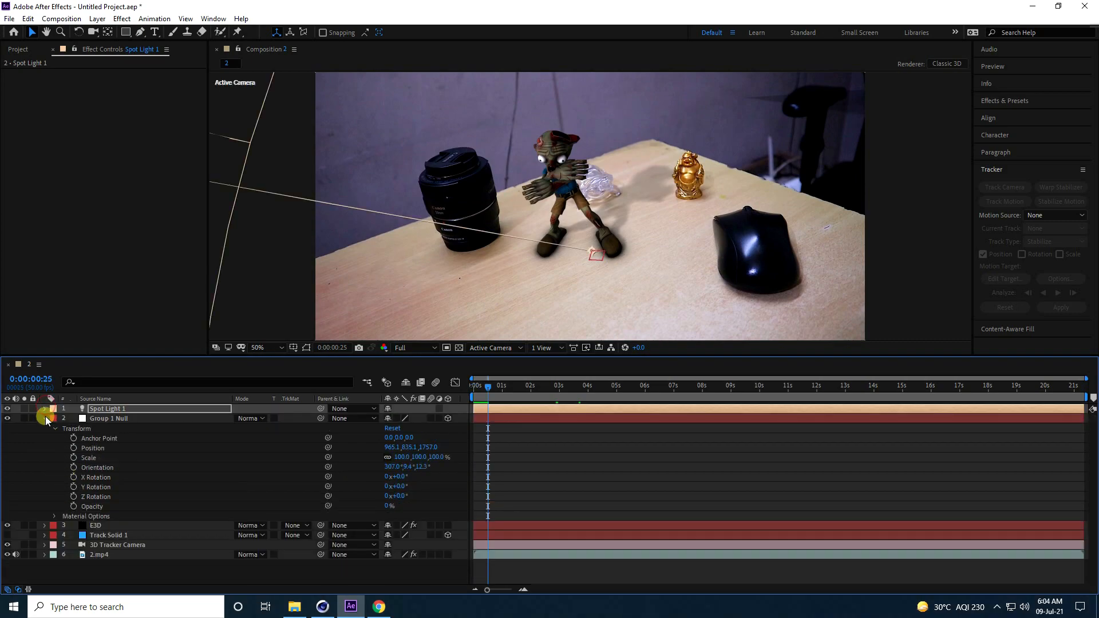
{"action": "left_click", "coordinate": [45, 409]}
{"action": "right_click", "coordinate": [188, 520]}
{"action": "mouse_move", "coordinate": [219, 396]}
{"action": "left_click", "coordinate": [365, 439]}
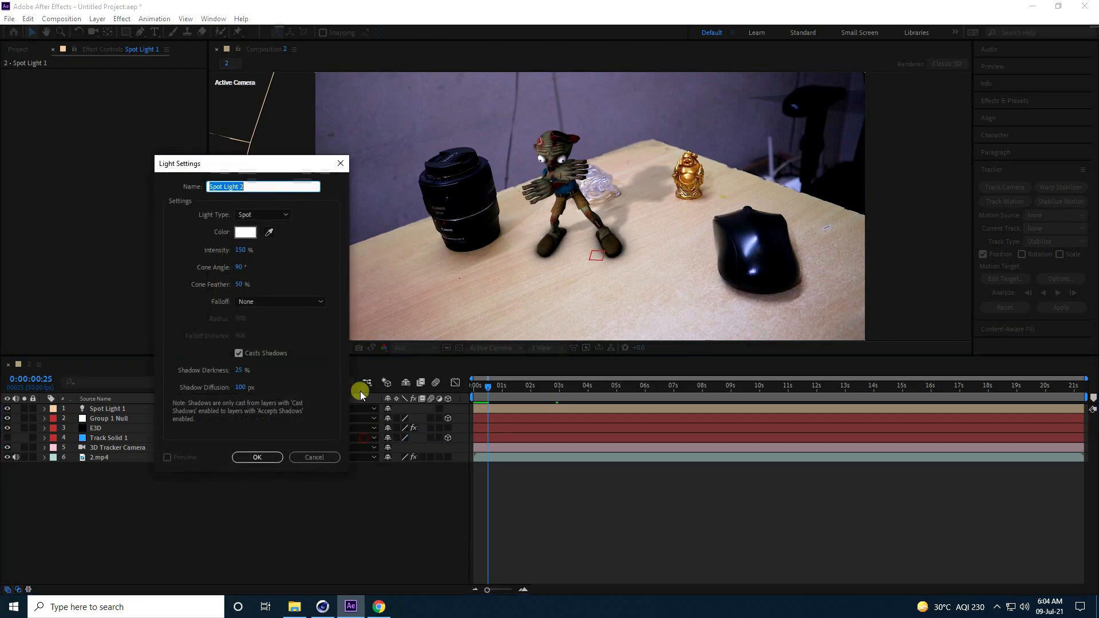
{"action": "left_click", "coordinate": [251, 215]}
{"action": "left_click", "coordinate": [258, 238]}
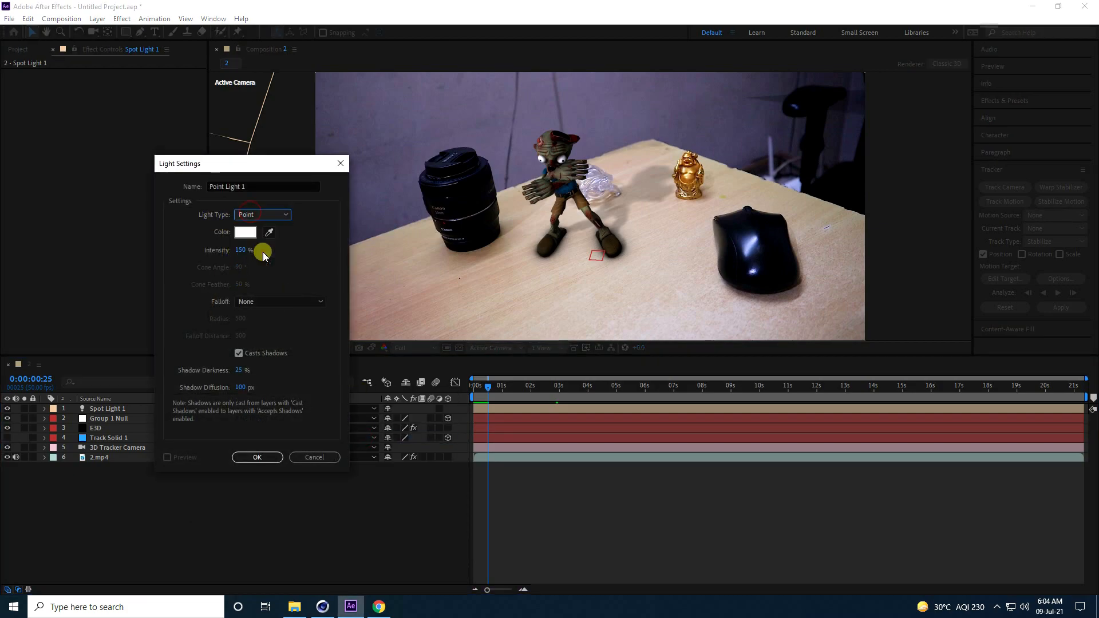
{"action": "left_click", "coordinate": [256, 252]}
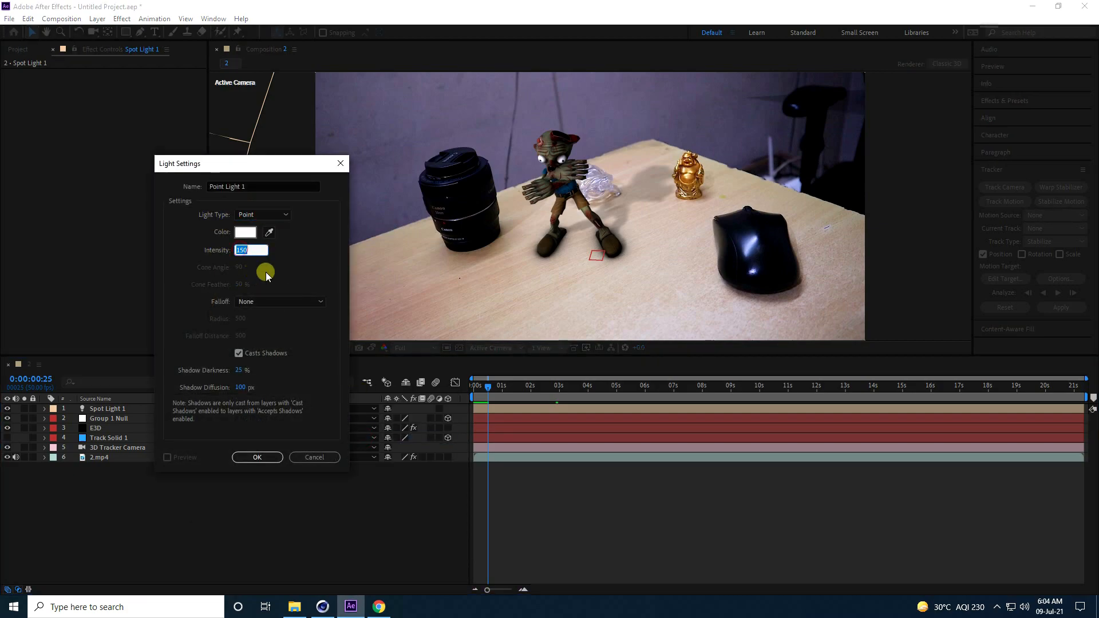
{"action": "key", "text": "Return"}
{"action": "left_click_drag", "start_coordinate": [647, 192], "coordinate": [710, 130]}
{"action": "left_click", "coordinate": [705, 150]}
{"action": "left_click", "coordinate": [535, 378]}
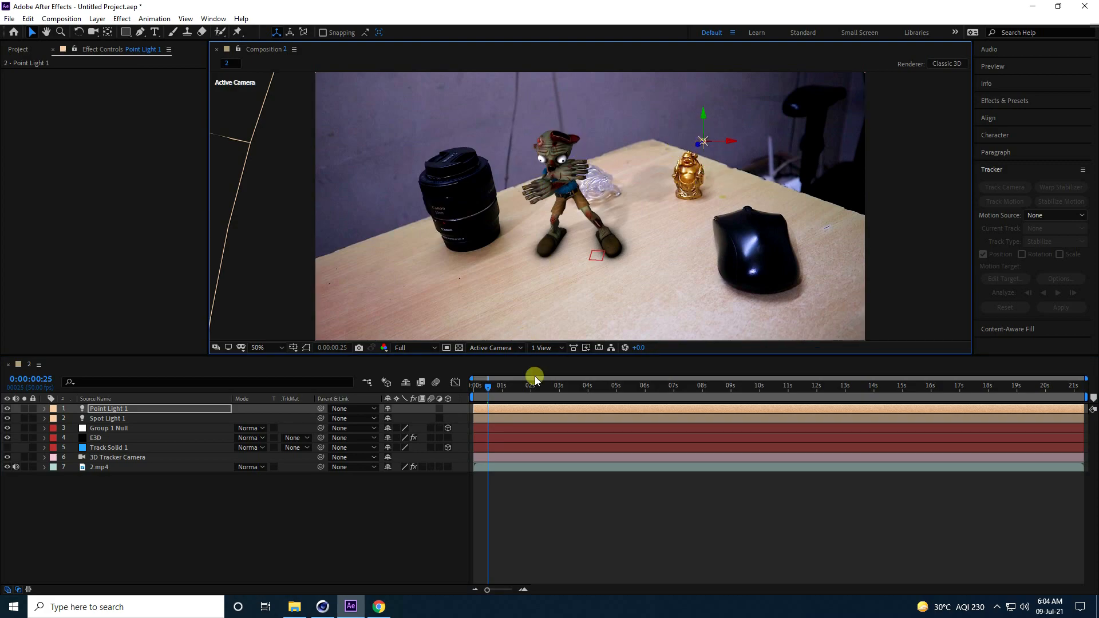
Step: Inspect the character's feet up close, fit the frame in the viewer, and add an adjustment layer
{"action": "scroll", "coordinate": [578, 207], "scroll_direction": "up", "scroll_amount": 2}
{"action": "key", "text": "h"}
{"action": "mouse_move", "coordinate": [584, 198]}
{"action": "left_mouse_down"}
{"action": "mouse_move", "coordinate": [589, 265]}
{"action": "mouse_move", "coordinate": [589, 212]}
{"action": "left_mouse_up"}
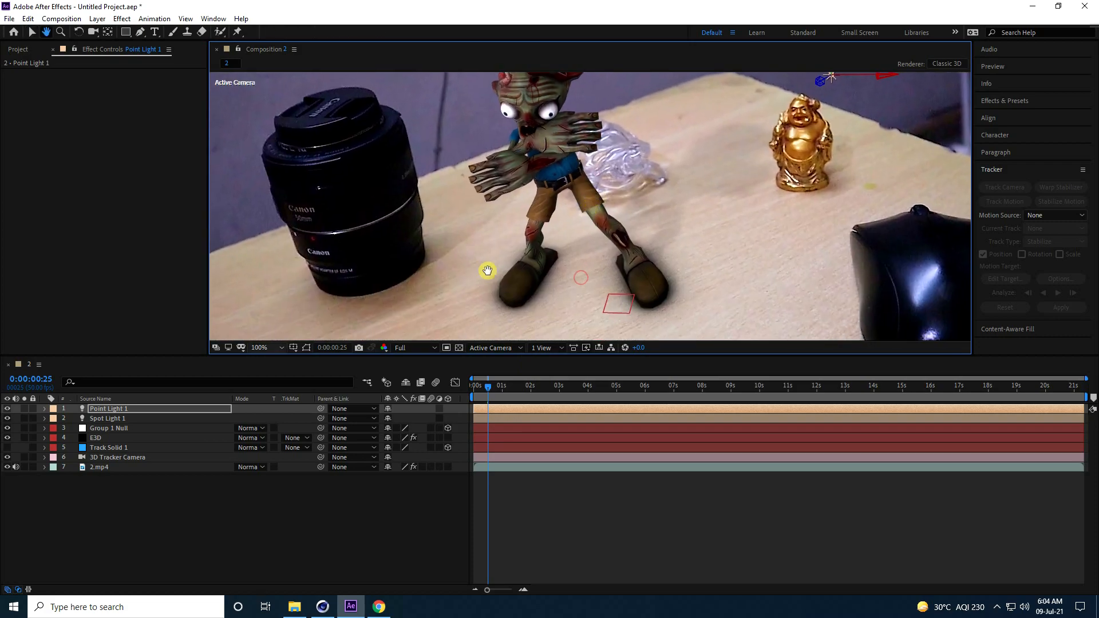
{"action": "left_click", "coordinate": [274, 348]}
{"action": "left_click", "coordinate": [279, 368]}
{"action": "key", "text": "v"}
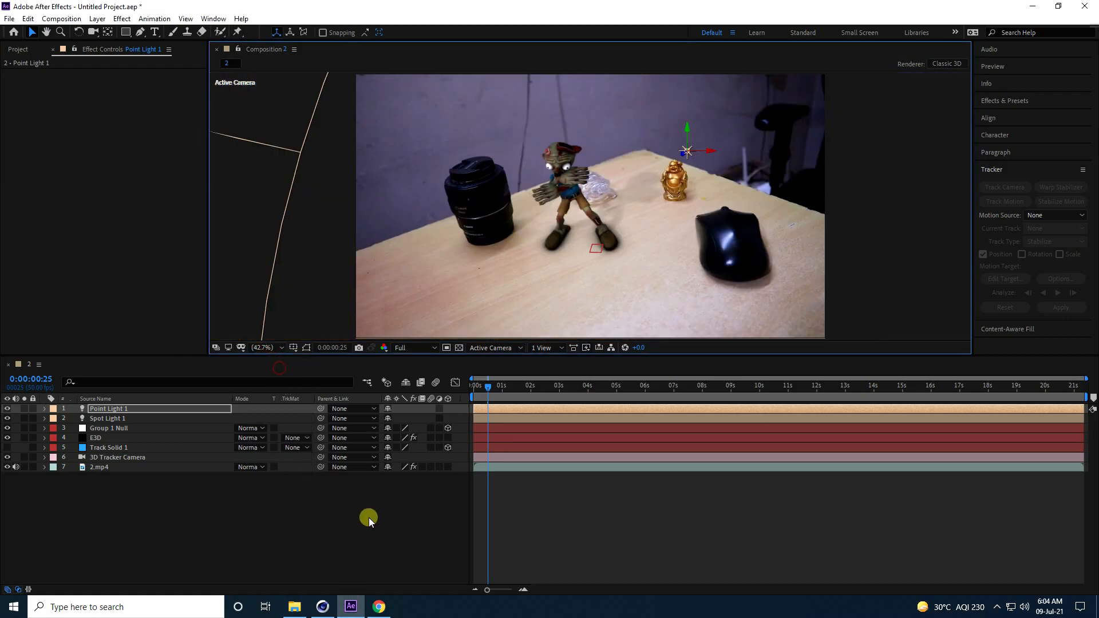
{"action": "right_click", "coordinate": [290, 520]}
{"action": "mouse_move", "coordinate": [321, 394]}
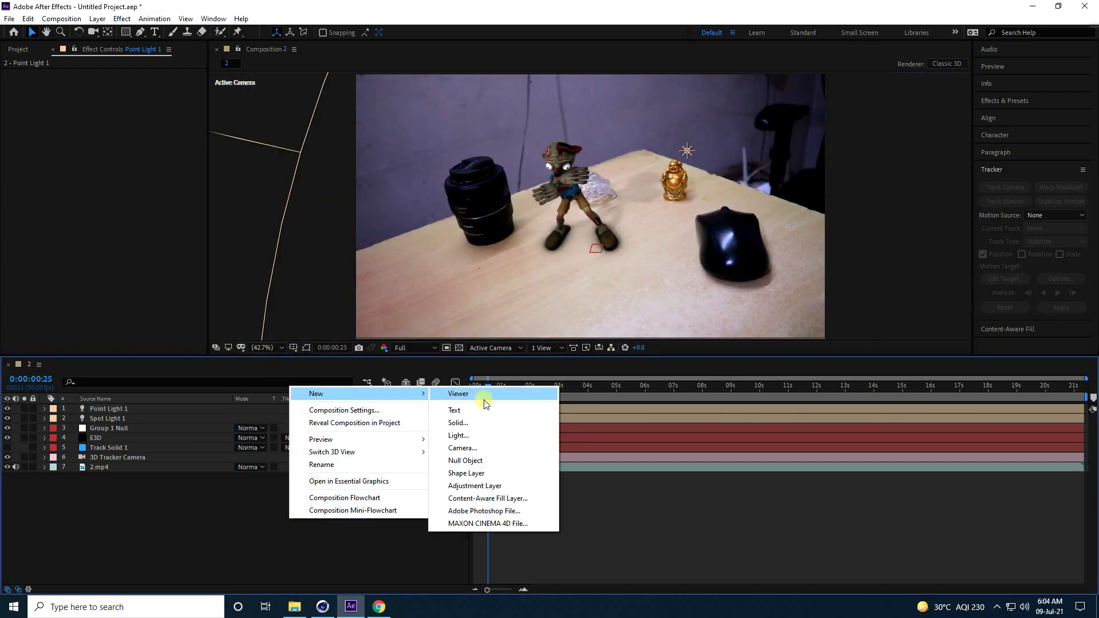
{"action": "left_click", "coordinate": [486, 488]}
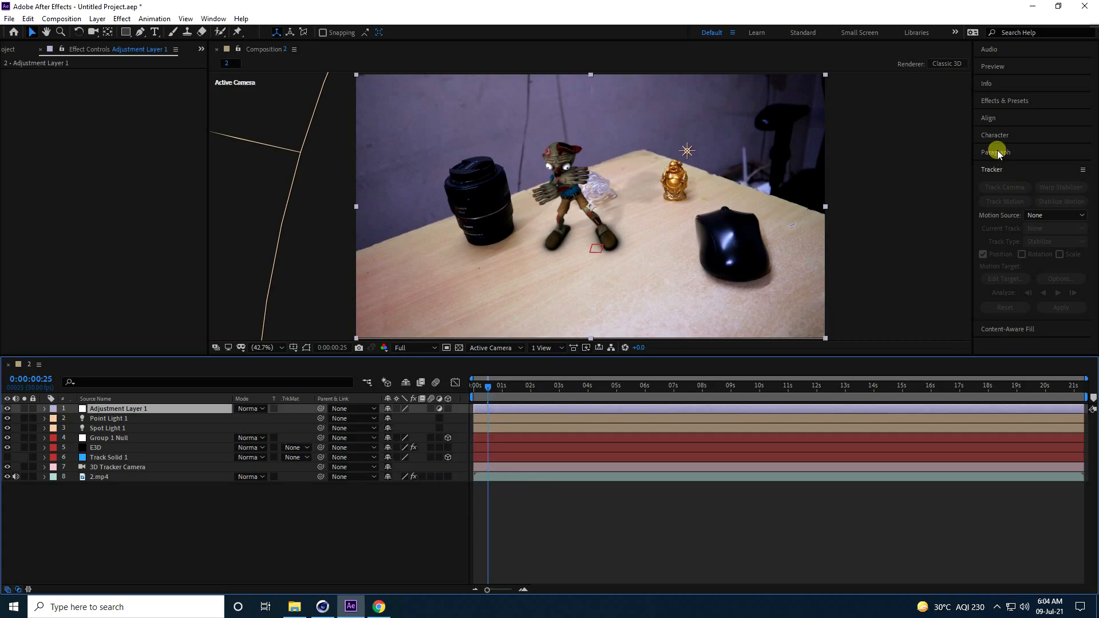
Step: Apply the Curves effect to the adjustment layer and raise the upper midtones of the RGB curve slightly
{"action": "left_click", "coordinate": [996, 100]}
{"action": "left_click", "coordinate": [1006, 117]}
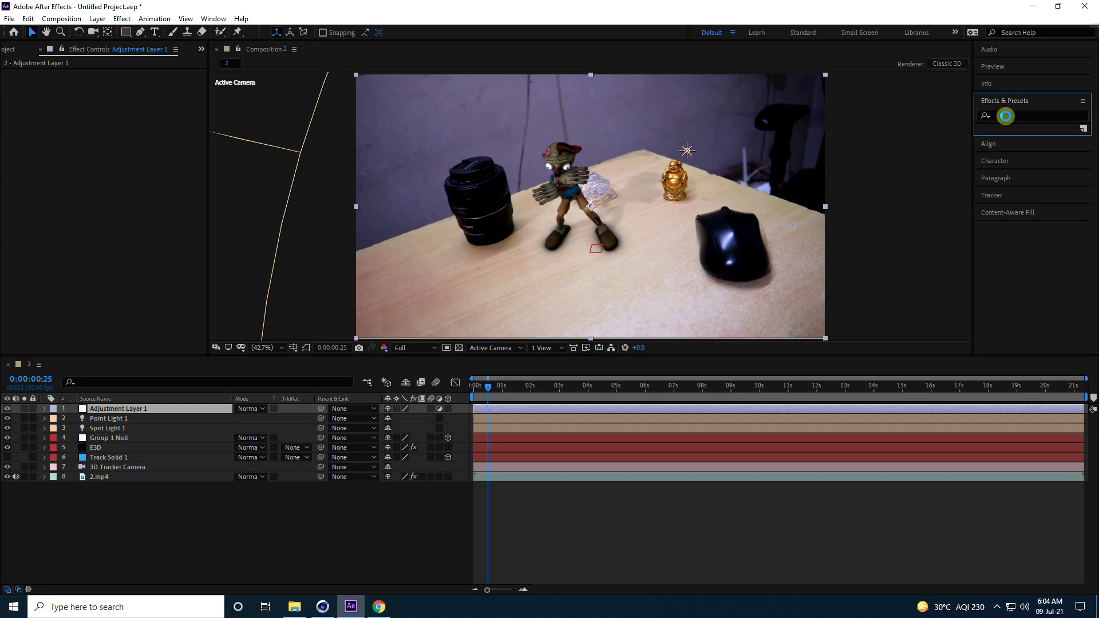
{"action": "left_click", "coordinate": [1009, 115]}
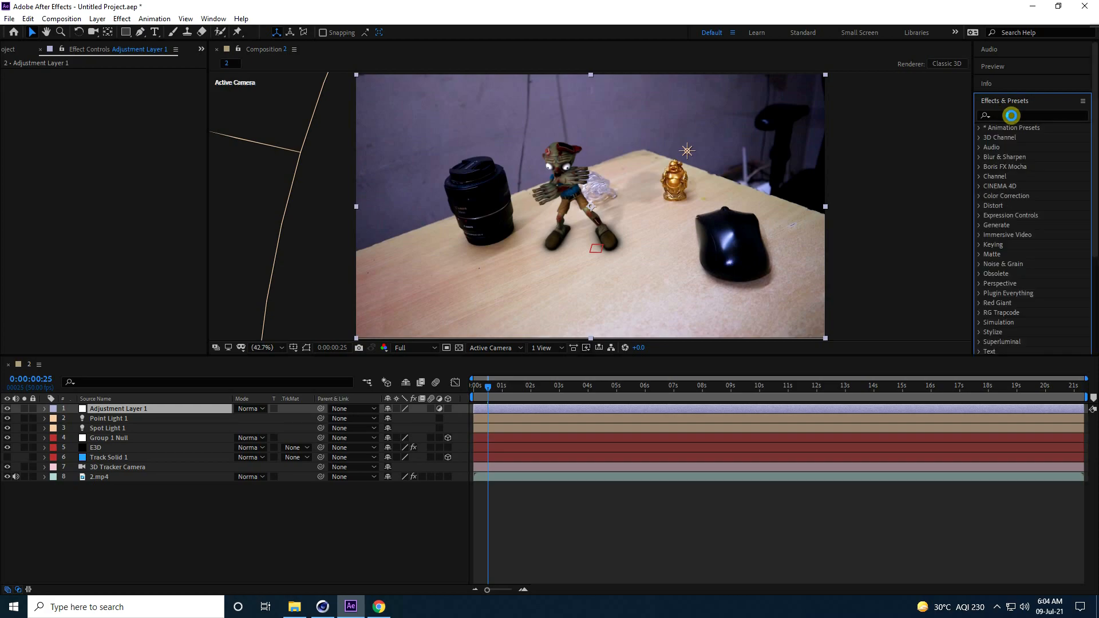
{"action": "type", "text": "cur"}
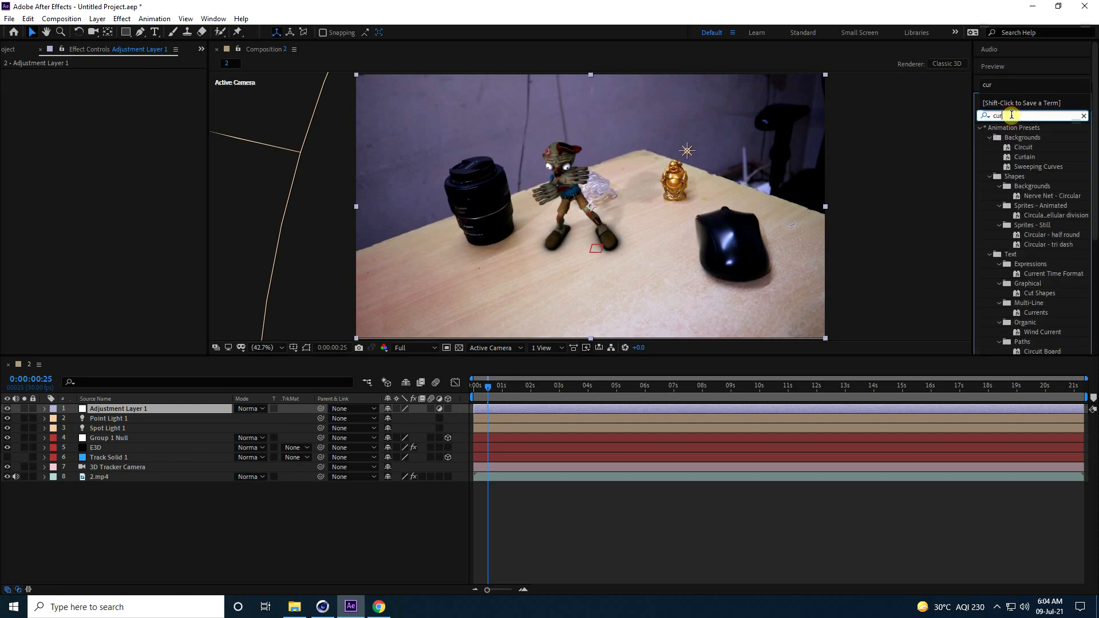
{"action": "left_click_drag", "start_coordinate": [1025, 247], "coordinate": [110, 410]}
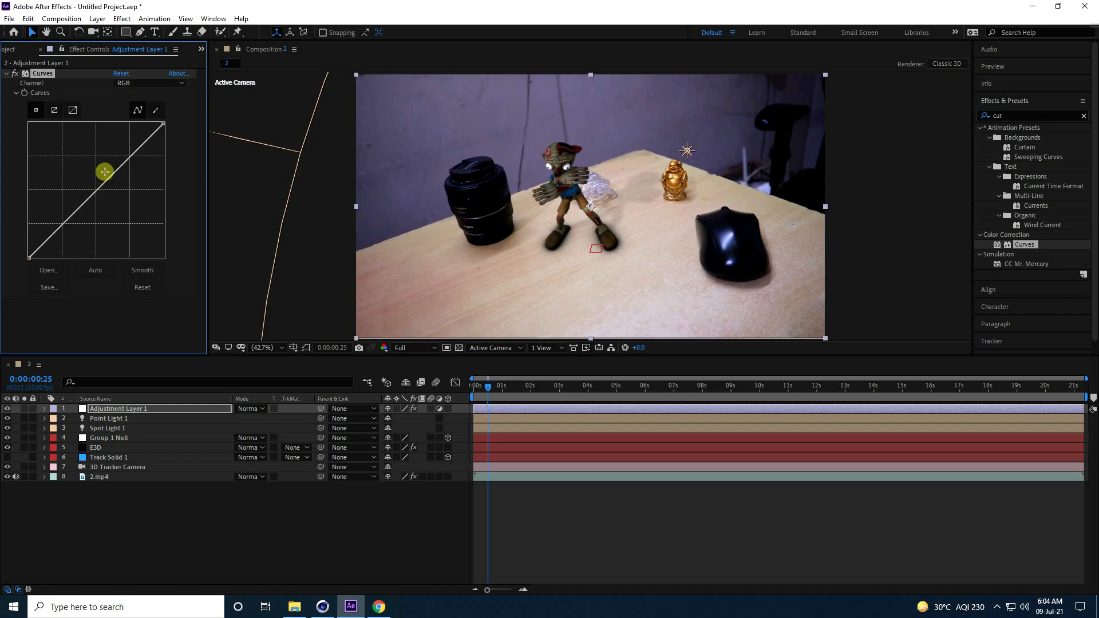
{"action": "left_click_drag", "start_coordinate": [124, 162], "coordinate": [119, 161]}
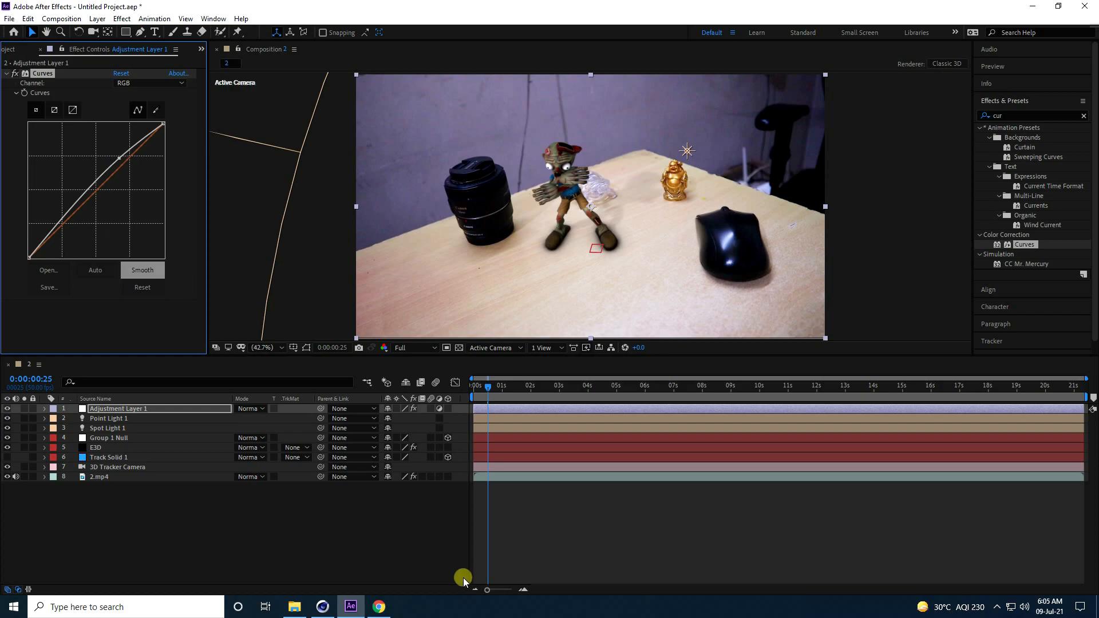
{"action": "left_click", "coordinate": [136, 530]}
Step: Set the E3D layer's SSAO radius to 2 and its SSAO intensity to 15 in Element's ambient occlusion settings
{"action": "left_click_drag", "start_coordinate": [557, 384], "coordinate": [656, 388]}
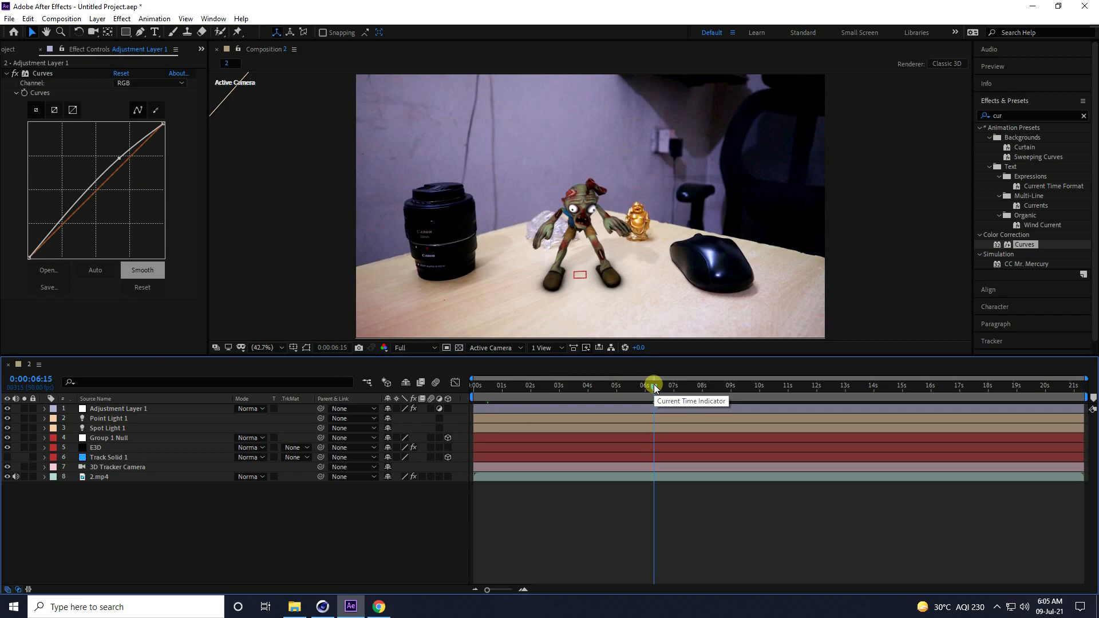
{"action": "scroll", "coordinate": [551, 297], "scroll_direction": "up", "scroll_amount": 1}
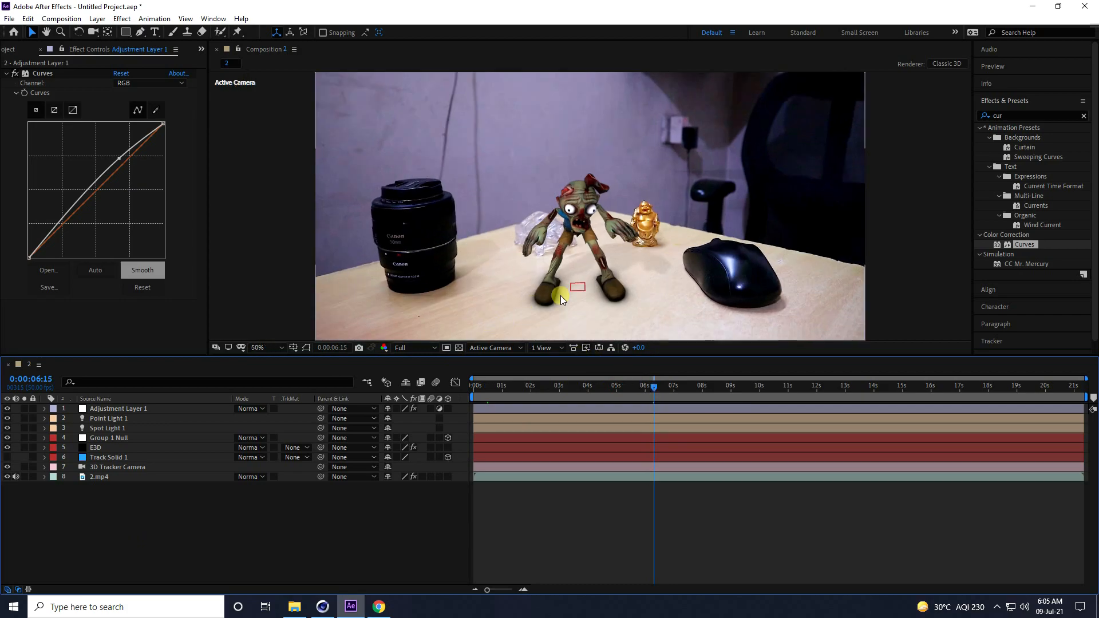
{"action": "left_click", "coordinate": [98, 449]}
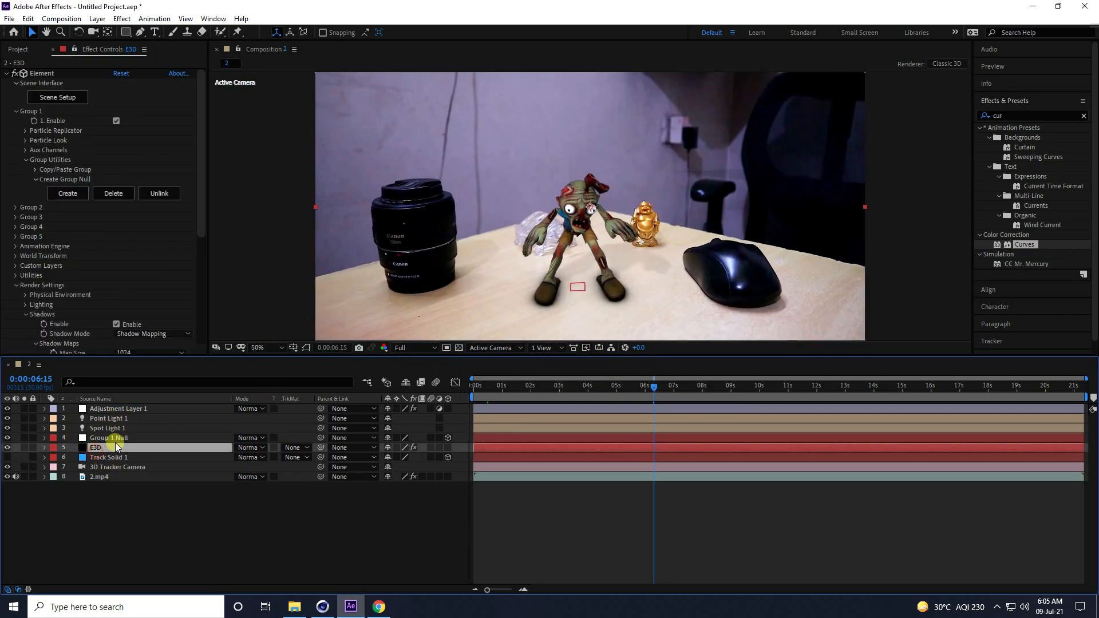
{"action": "scroll", "coordinate": [80, 243], "scroll_direction": "down", "scroll_amount": 5}
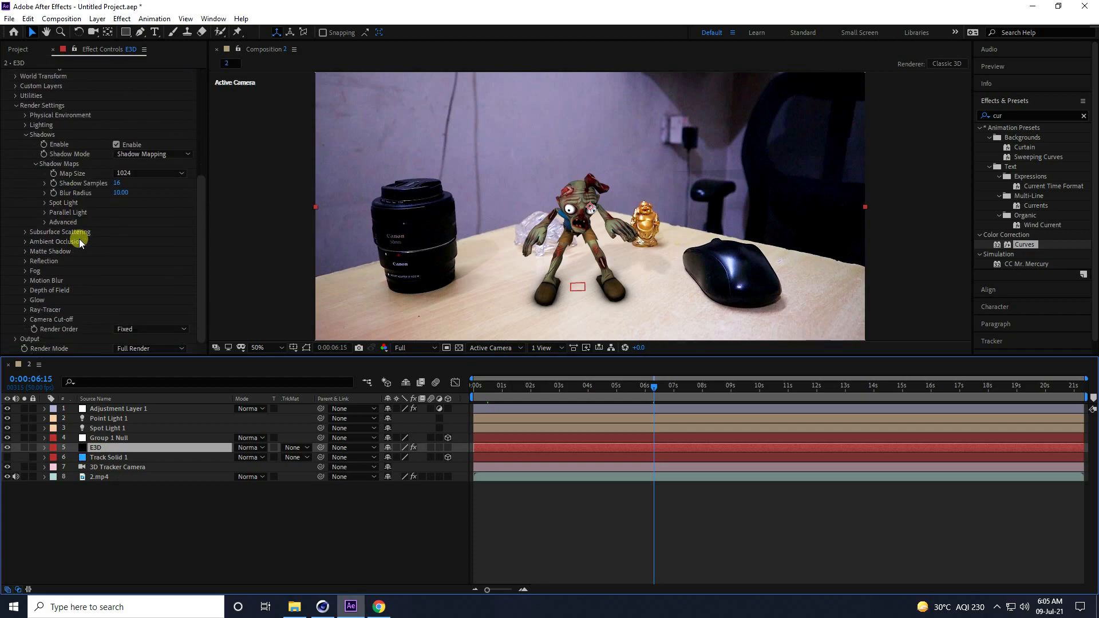
{"action": "left_click", "coordinate": [25, 242]}
{"action": "scroll", "coordinate": [25, 242], "scroll_direction": "down", "scroll_amount": 1}
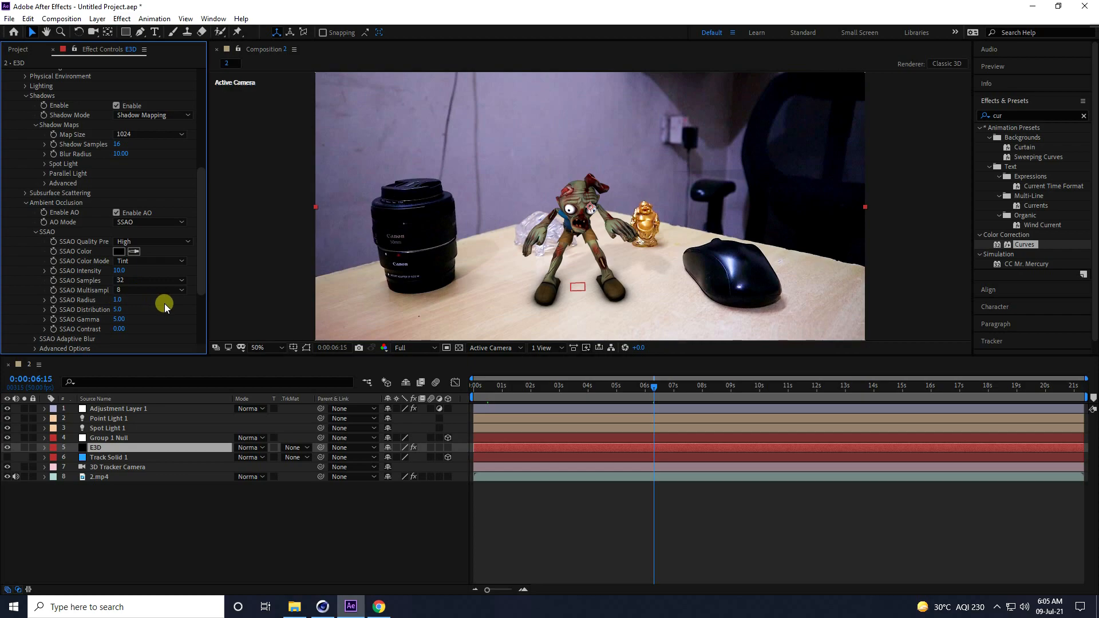
{"action": "left_click", "coordinate": [117, 299]}
{"action": "key", "text": "Return"}
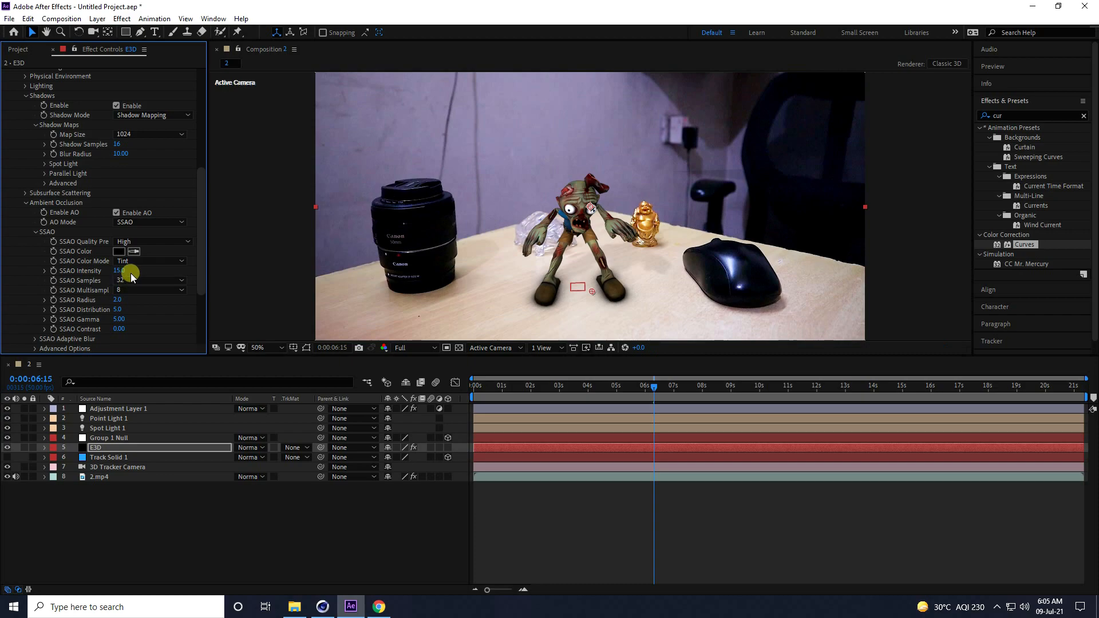
Step: Reduce the viewer resolution to half and play the graded composite from the beginning
{"action": "left_click_drag", "start_coordinate": [652, 387], "coordinate": [419, 384]}
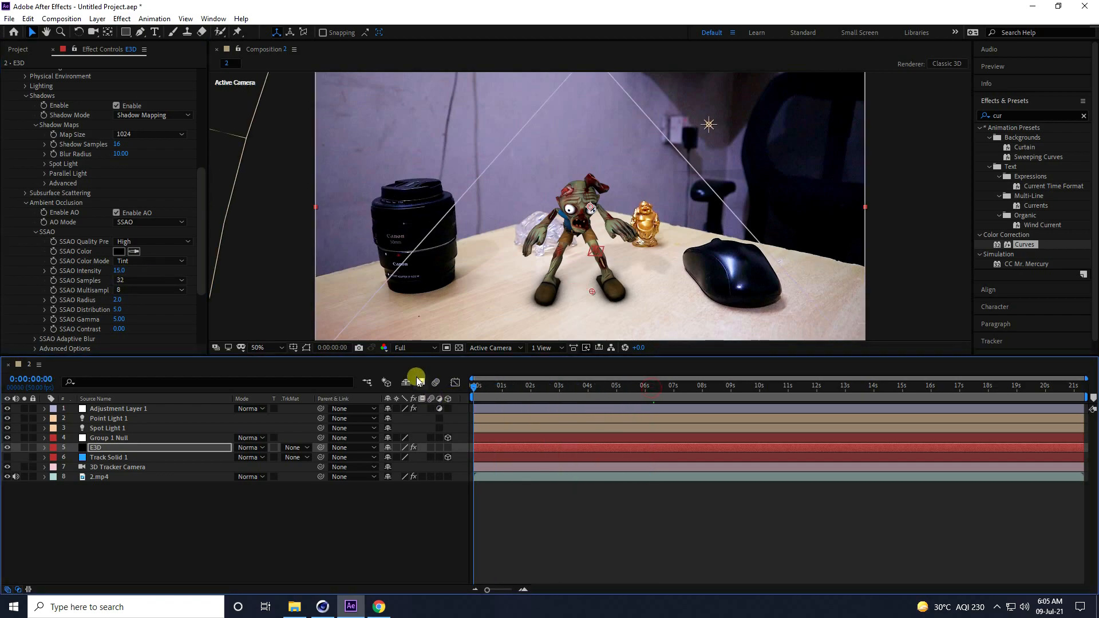
{"action": "left_click", "coordinate": [418, 354]}
{"action": "key", "text": "space"}
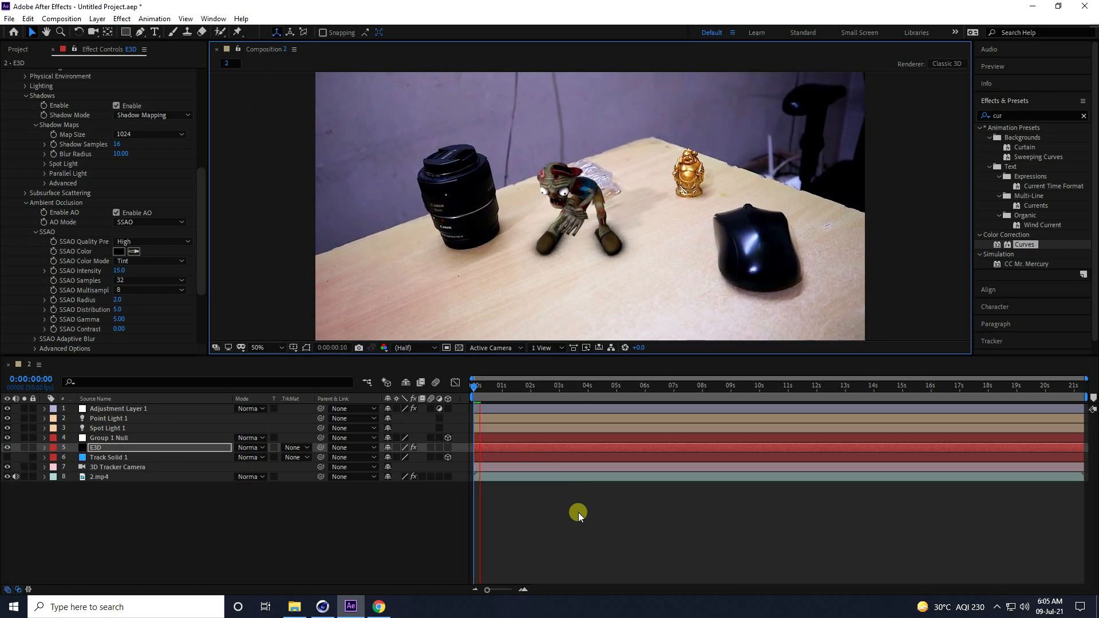